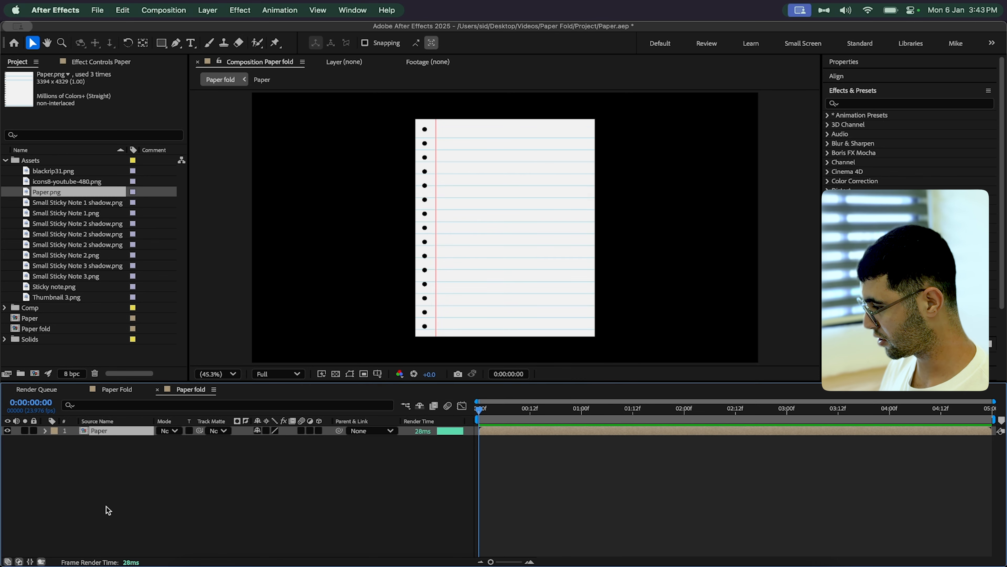
Apply the CC Page Turn effect to the Paper layer.
key("ctrl+space")
type("cc pa")
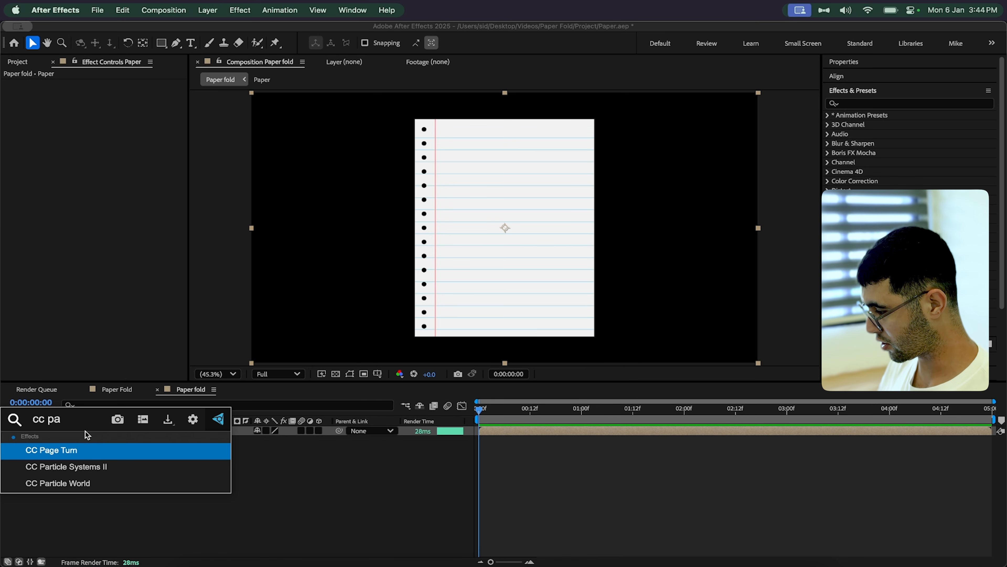
key("Return")
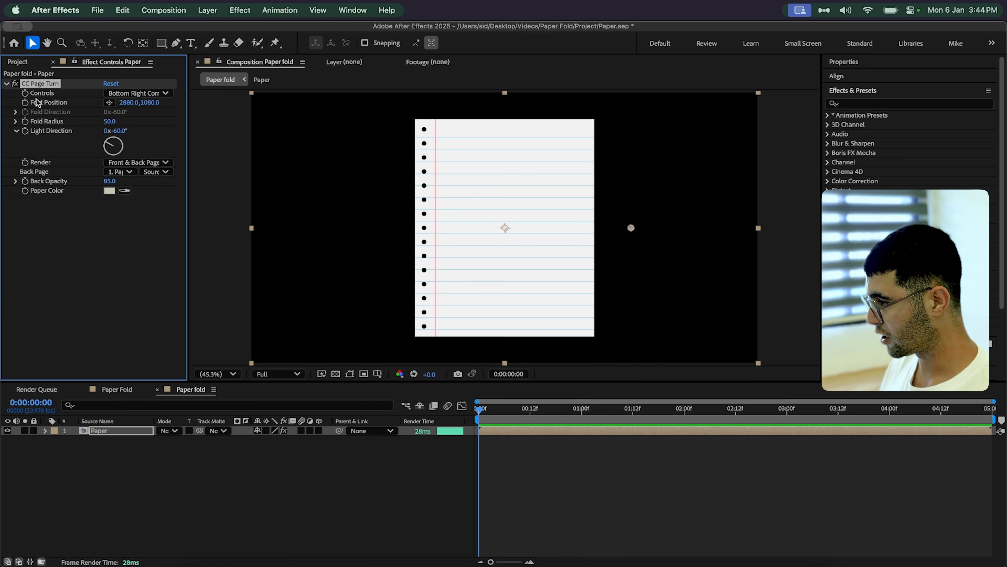
Place the page turn's Fold Position at about 79.5, 1258.9 so the paper's right side folds over.
left_click(351, 376)
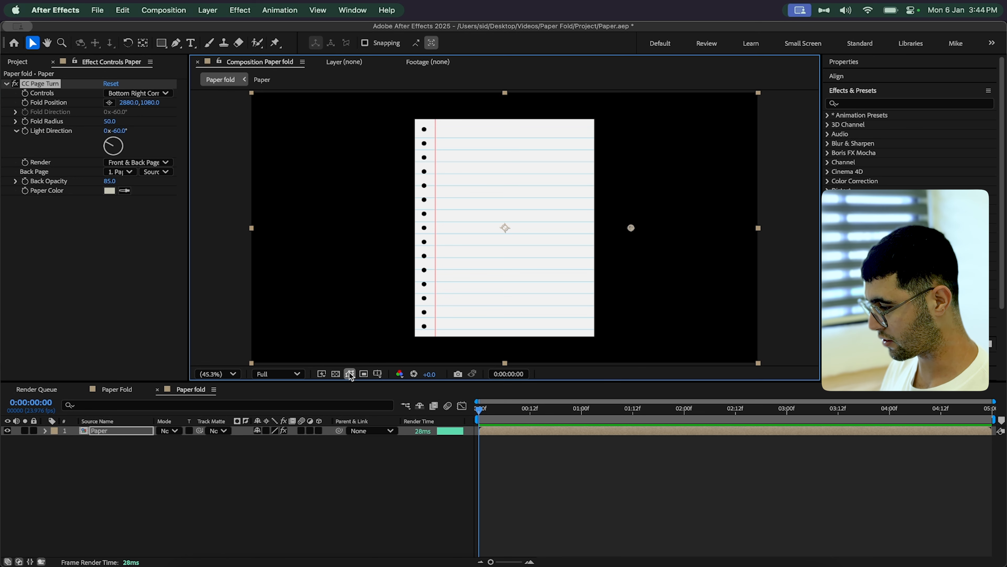
left_click(26, 104)
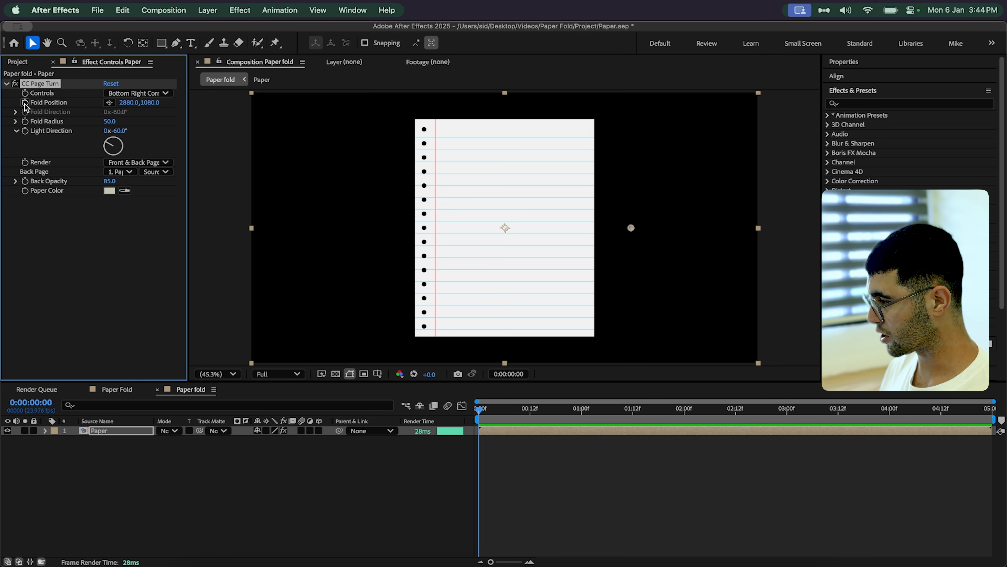
left_click(109, 103)
left_click_drag(401, 157, 262, 250)
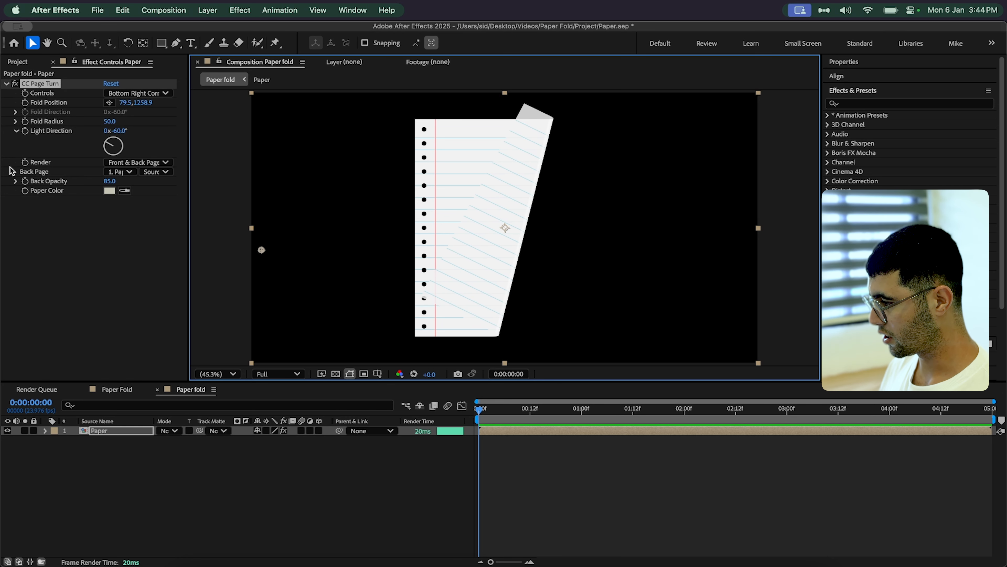
Set the page turn's Back Opacity to 100 and its Light Direction to about -244°.
scroll(502, 293, "up", 4)
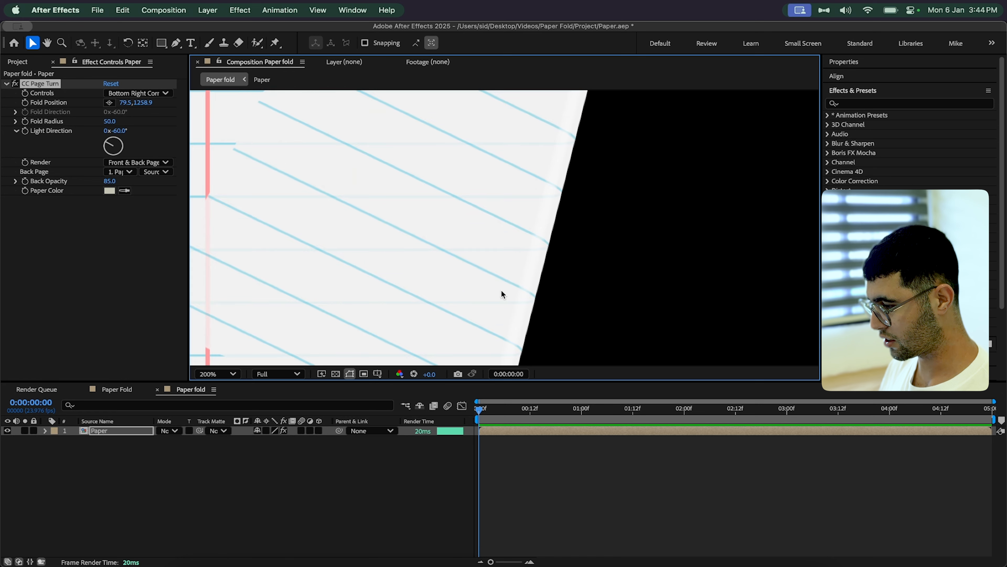
scroll(392, 251, "down", 2)
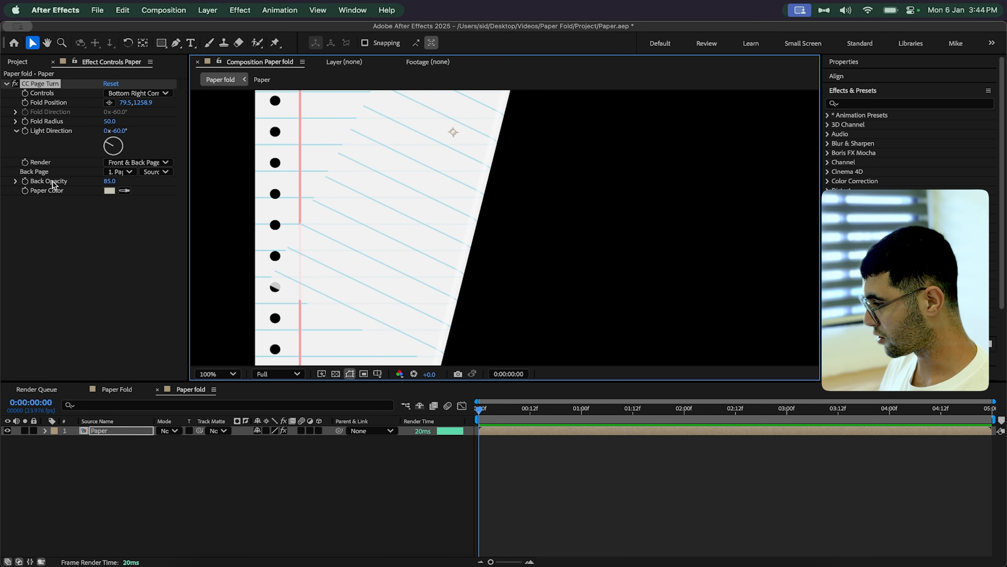
left_click_drag(107, 182, 147, 181)
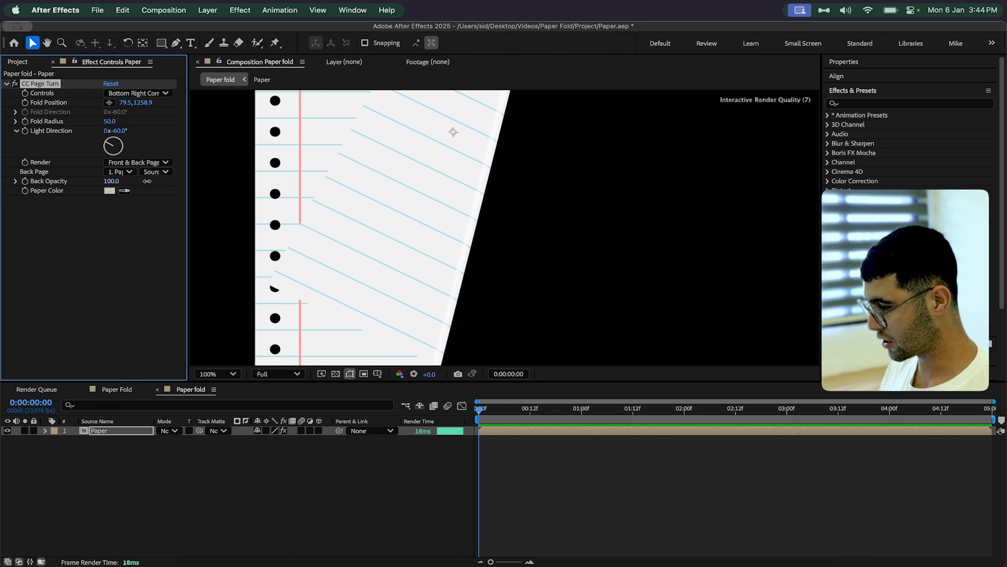
key("shift+slash")
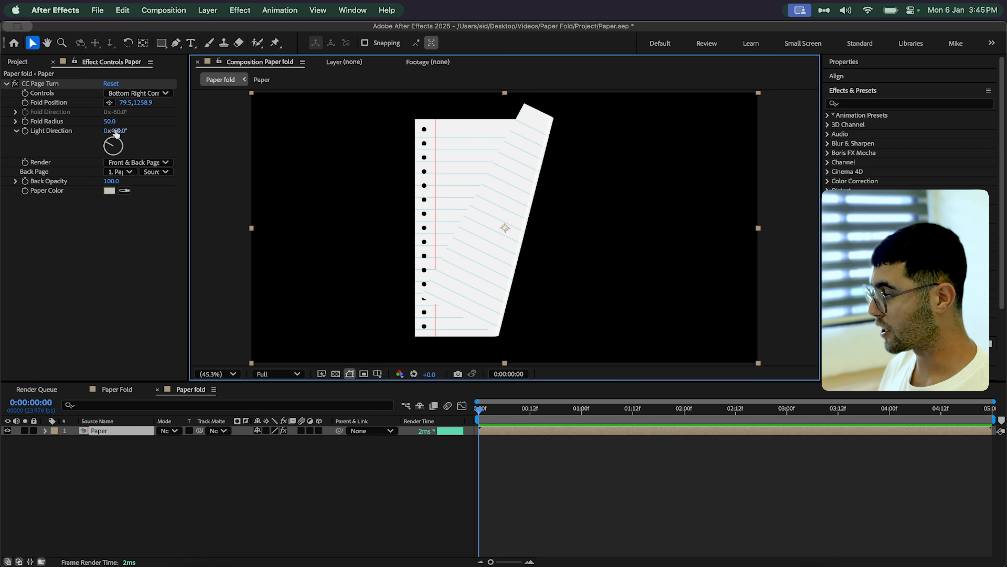
mouse_move(115, 134)
left_mouse_down()
mouse_move(36, 131)
mouse_move(133, 124)
left_mouse_up()
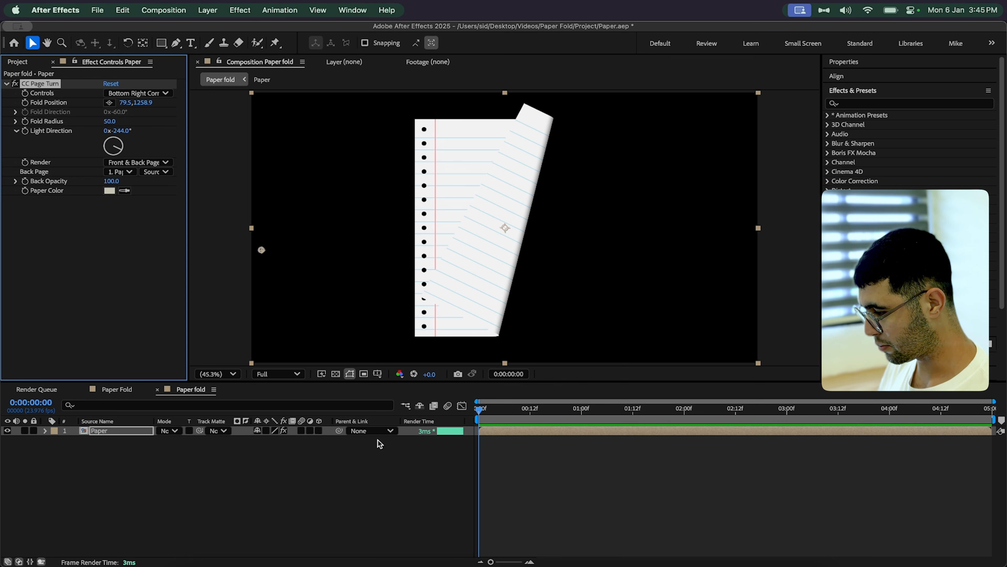
Start a new 3840 × 2160 px solid and give it a deep orange color.
left_click(224, 519)
right_click(164, 473)
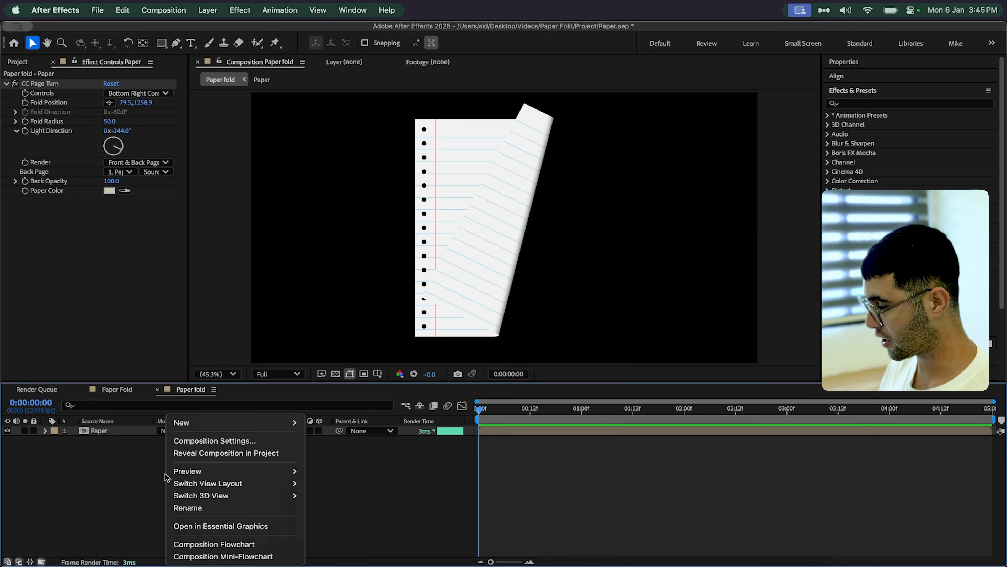
mouse_move(198, 425)
left_click(329, 452)
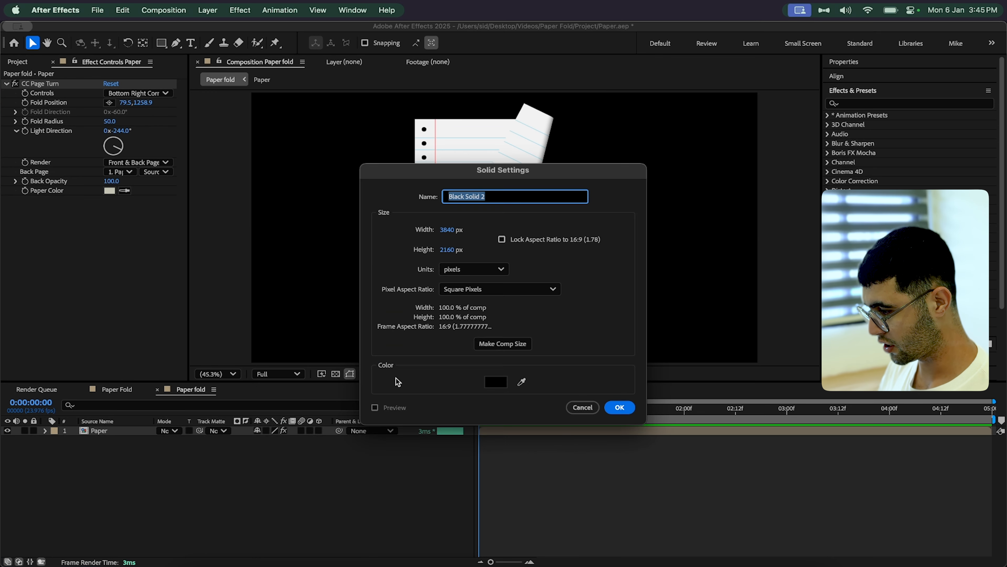
left_click(488, 381)
left_click(534, 358)
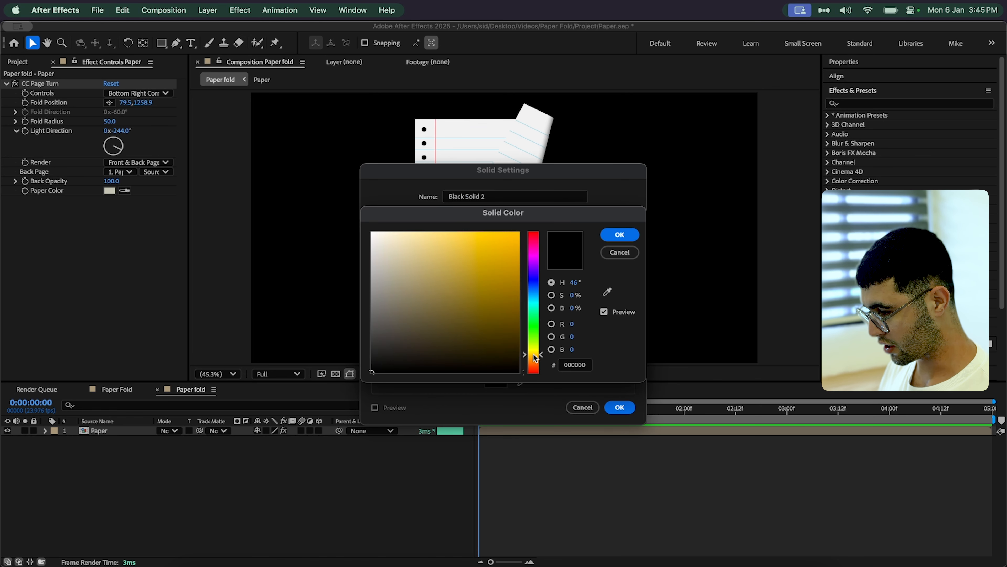
mouse_move(492, 264)
left_mouse_down()
mouse_move(512, 251)
mouse_move(515, 270)
left_mouse_up()
key("Return")
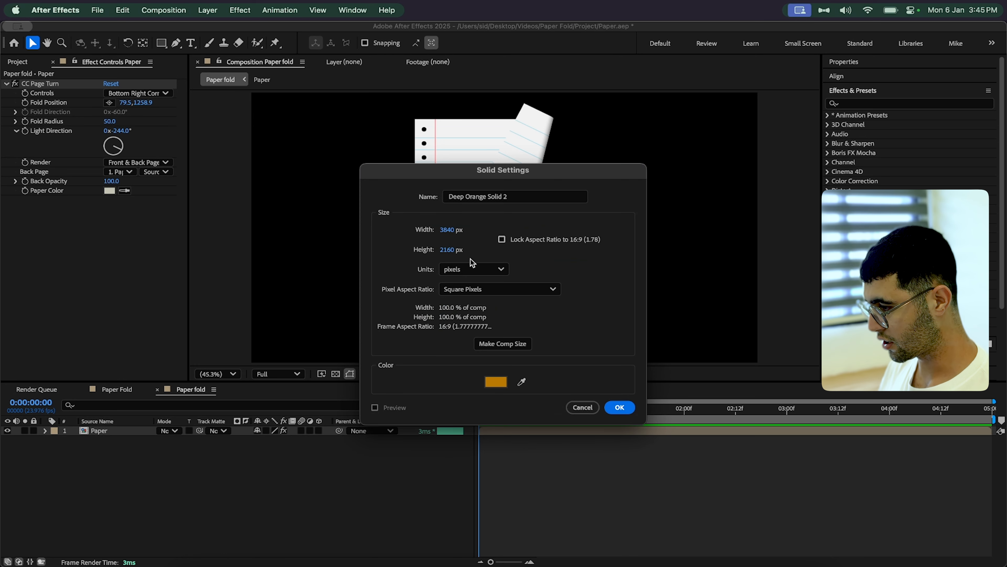
Name the orange solid BG, create it, and place it beneath the Paper layer.
left_click(462, 197)
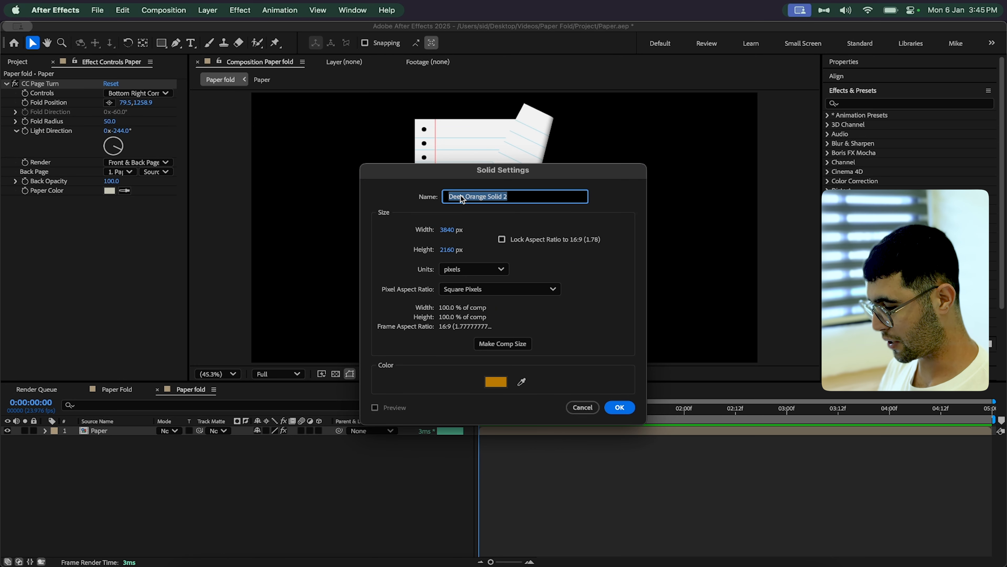
type("BG")
key("Return")
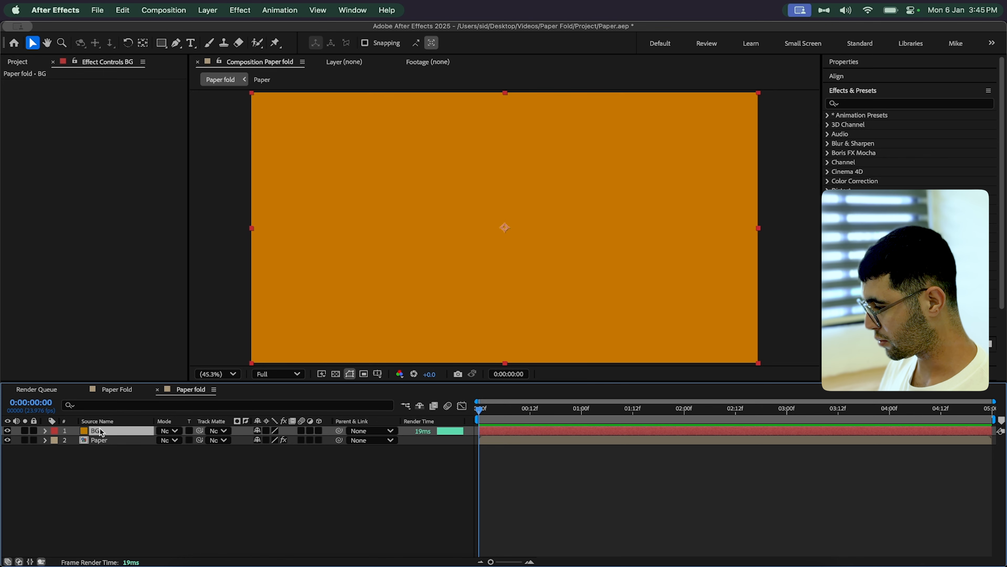
left_click_drag(101, 433, 102, 457)
Adjust the Light Direction of the Paper layer's page turn to -245° and preview the composition.
left_click(97, 430)
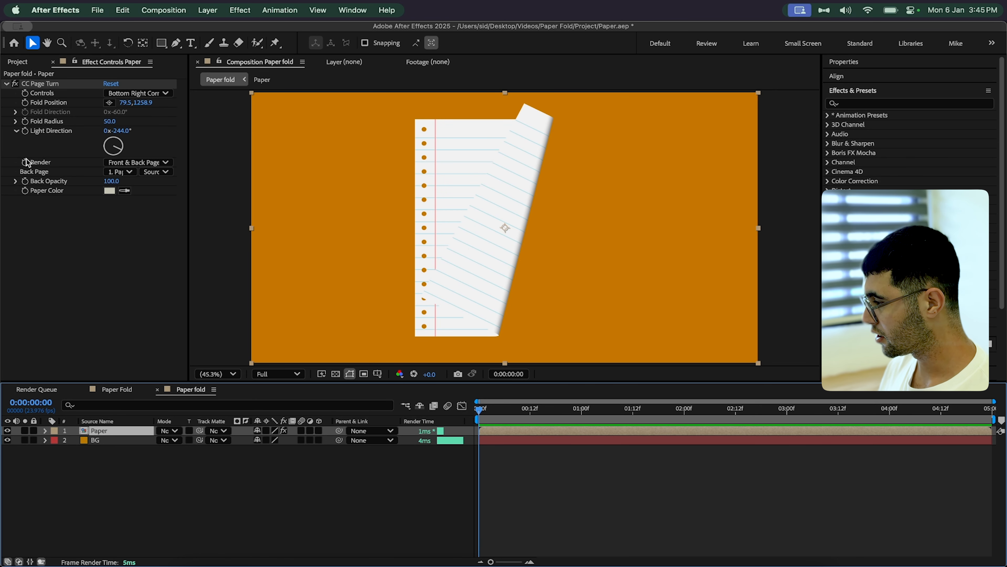
left_click_drag(114, 130, 113, 131)
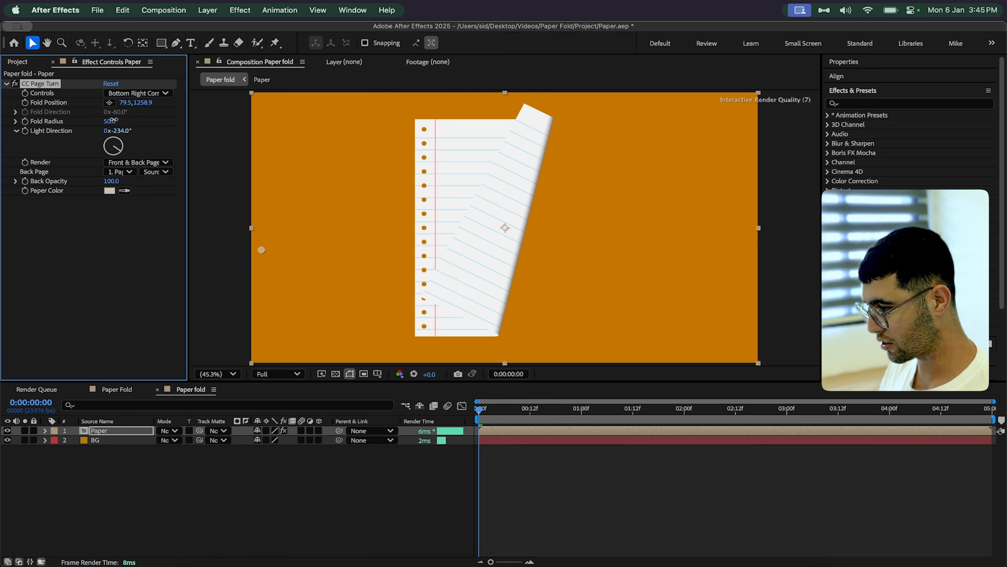
left_click(496, 496)
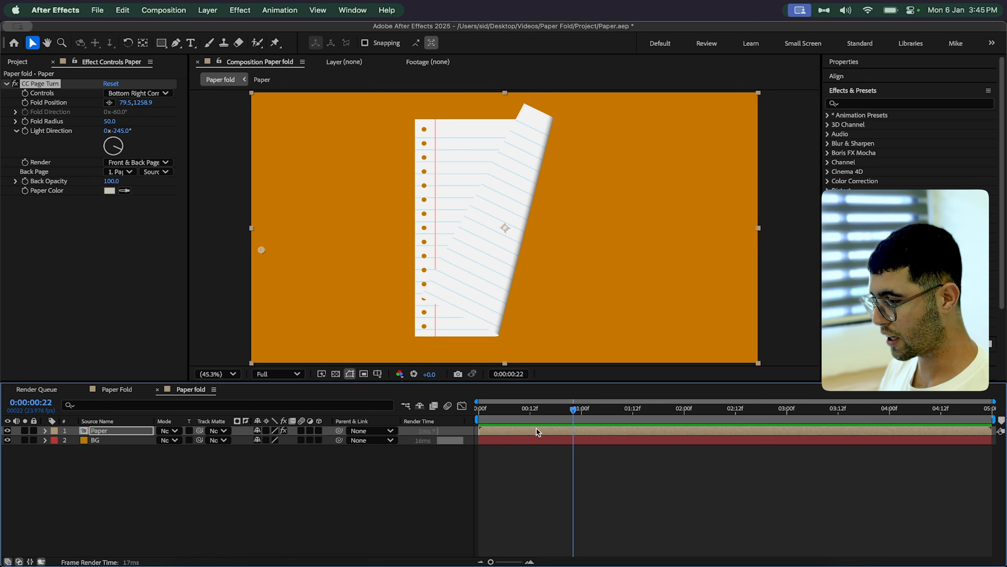
key("space")
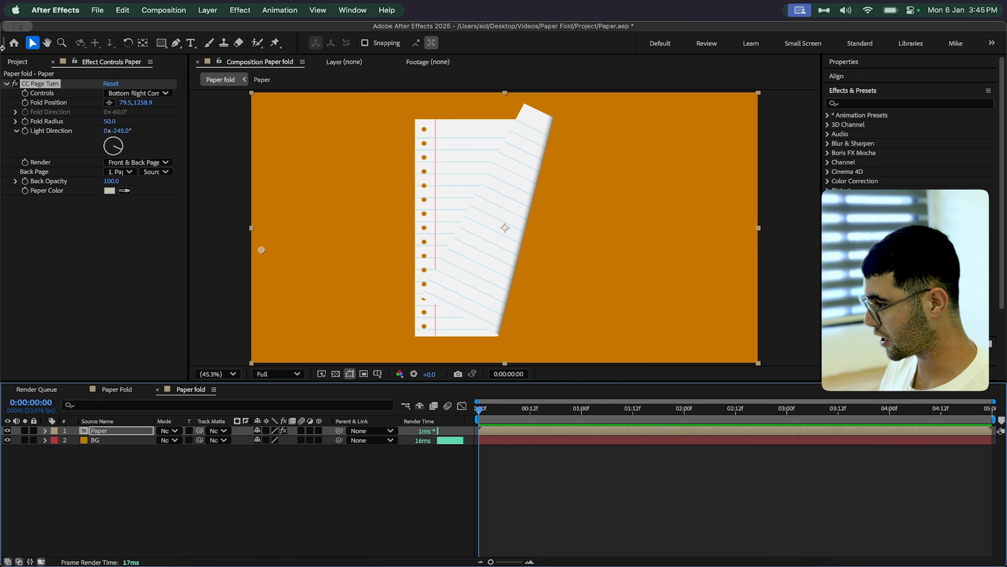
Keyframe the Fold Position in its folded state and move that keyframe to 0:00:01:12.
left_click(25, 106)
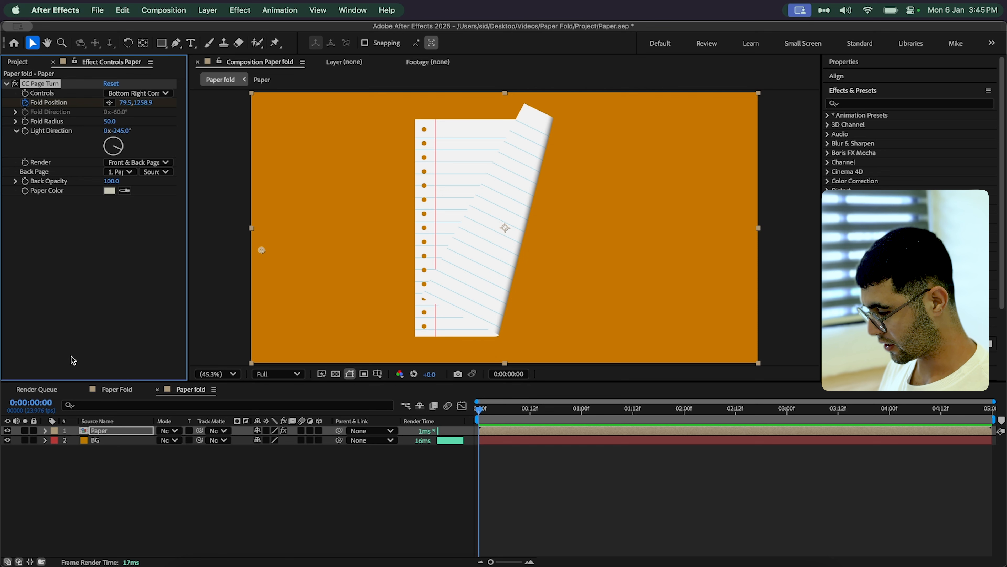
key("u")
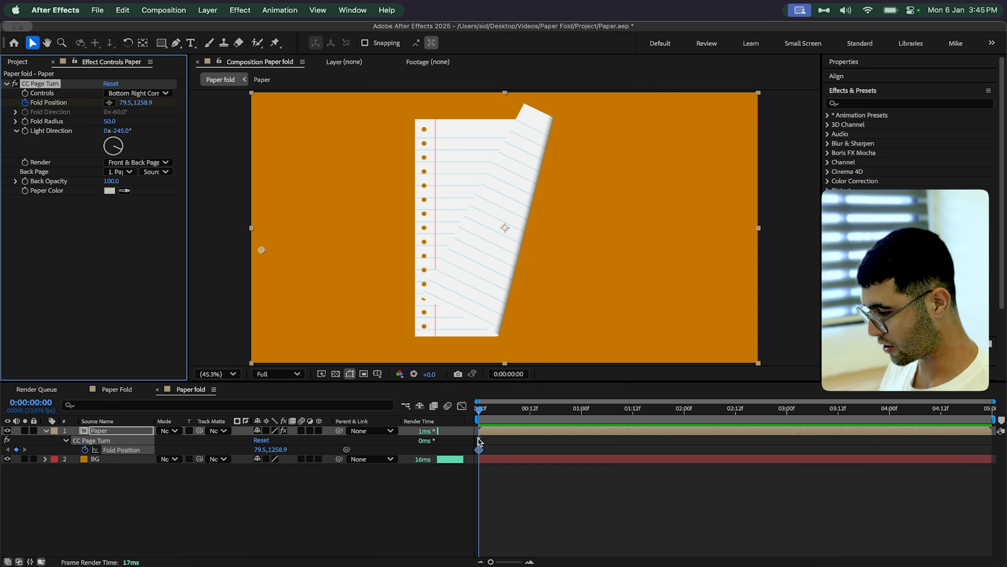
left_click_drag(480, 416, 633, 417)
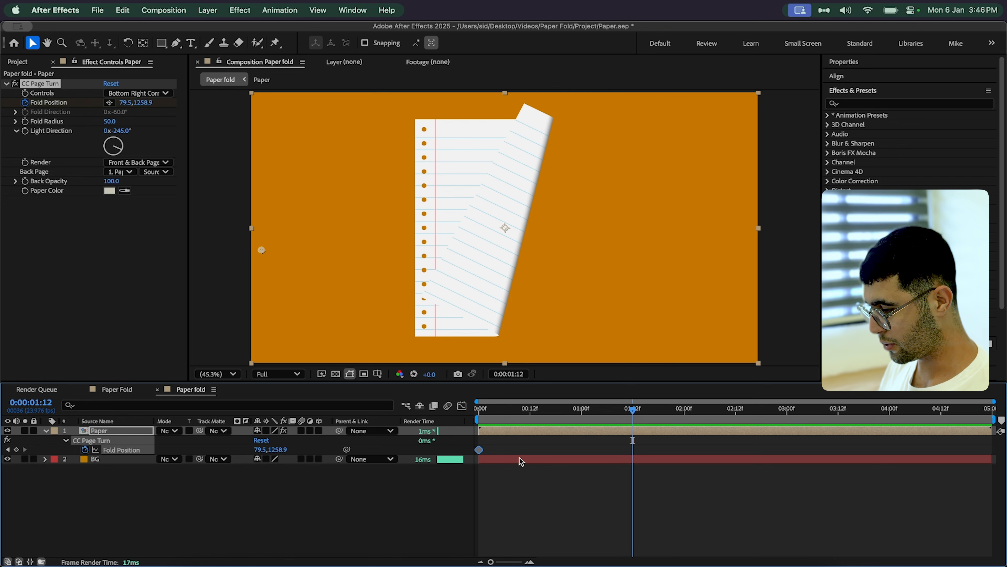
left_click_drag(478, 450, 633, 450)
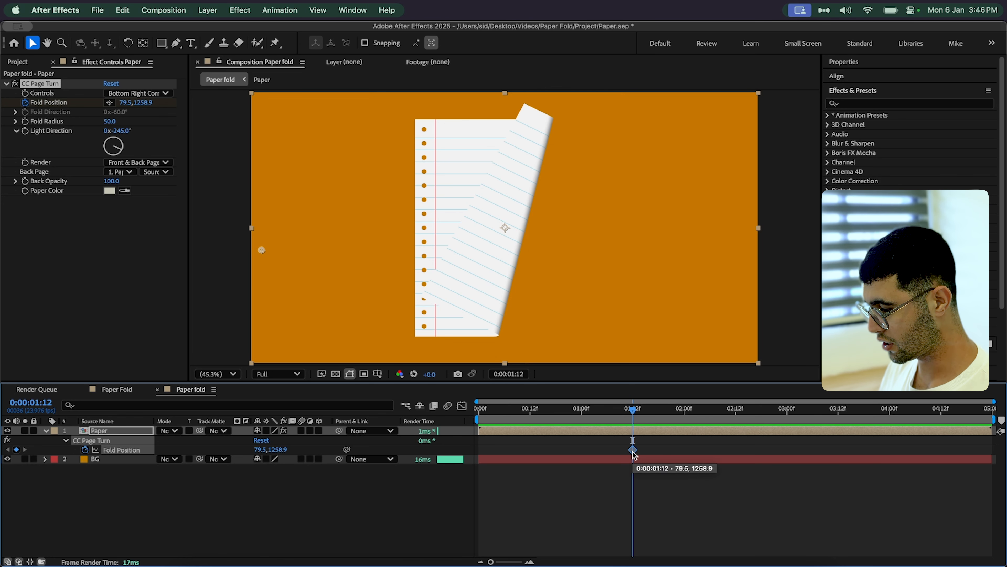
Keyframe the paper unfolded at the first frame by moving the Fold Position to about 3021.3, 1934.7.
key("Home")
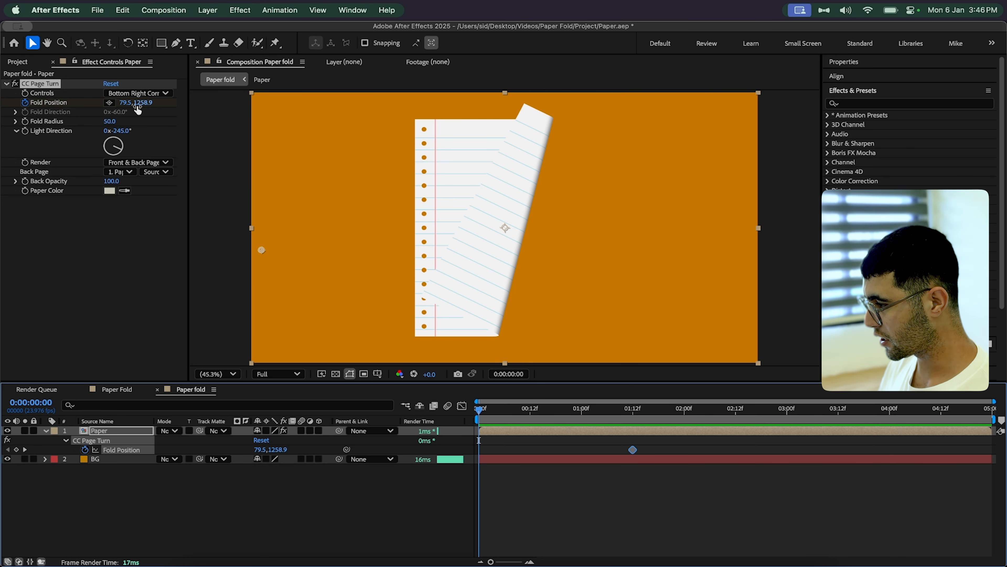
left_click(48, 103)
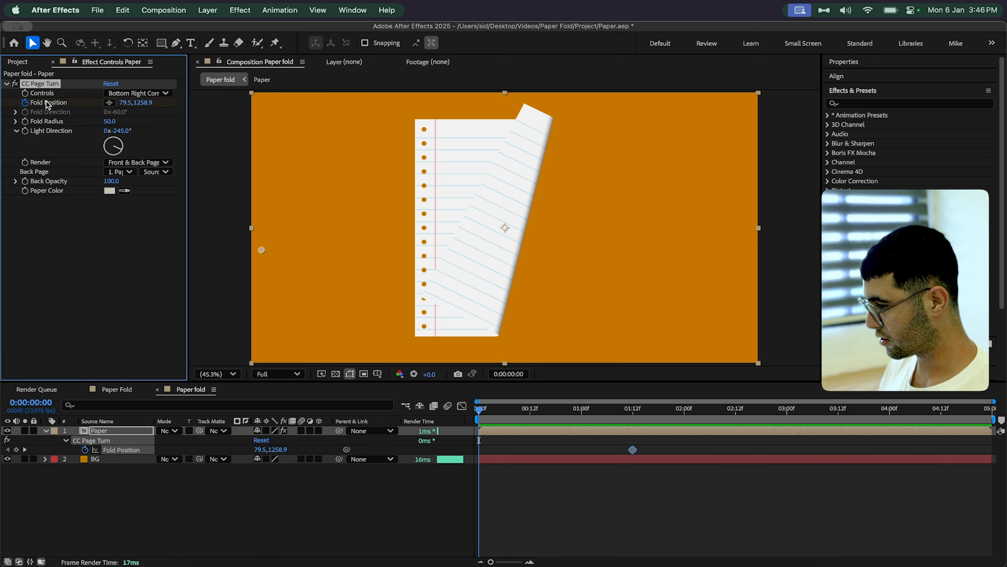
left_click_drag(257, 251, 530, 280)
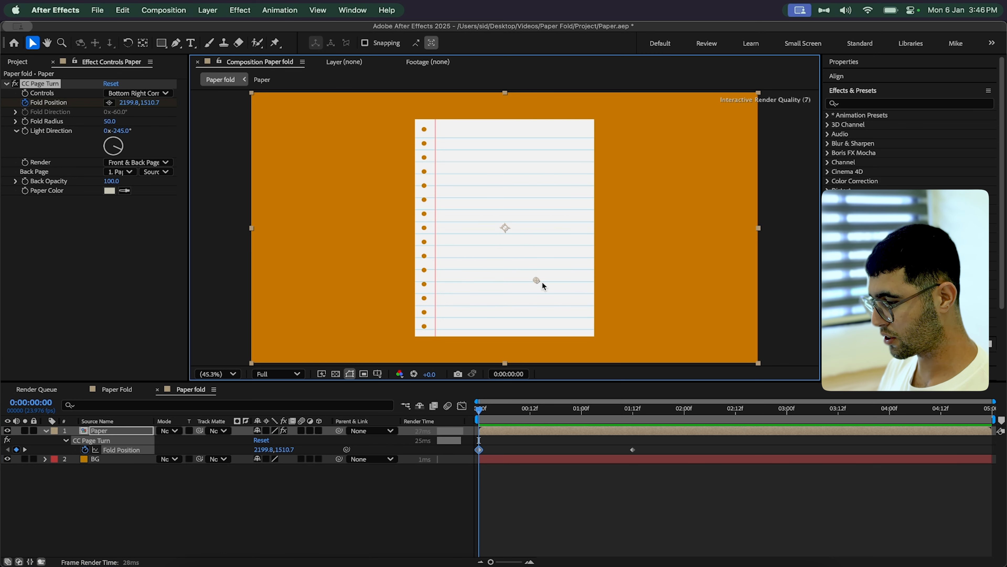
left_click_drag(642, 336, 648, 335)
Move the folded-state keyframe to 0:00:01:00 and play back the fold animation.
left_click_drag(480, 413, 366, 412)
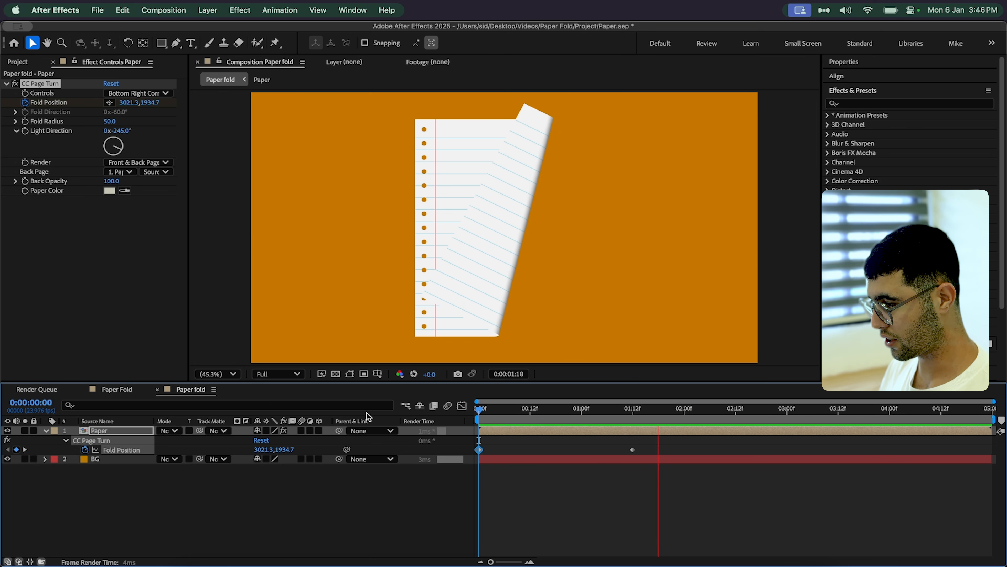
left_click(563, 407)
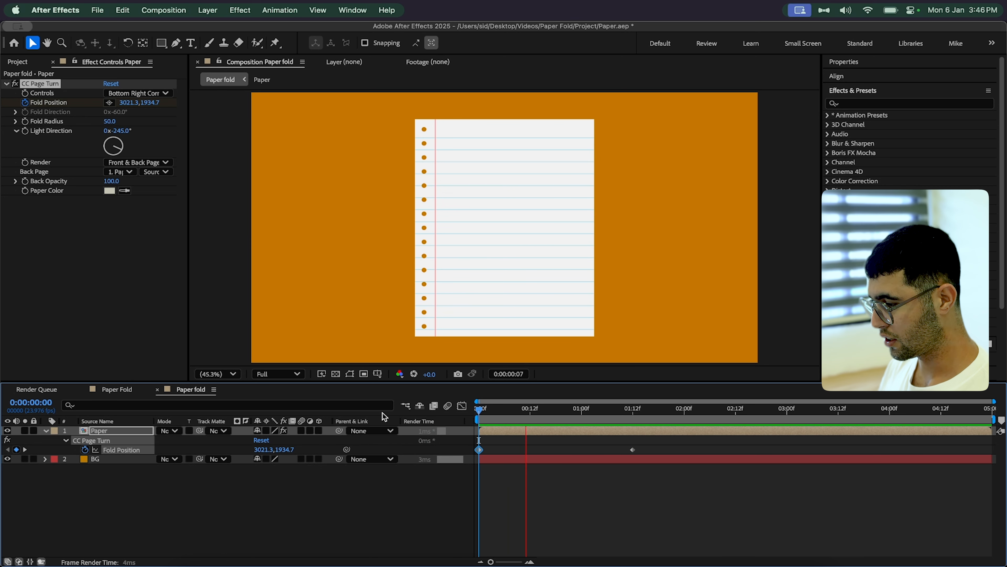
left_click_drag(633, 450, 582, 450)
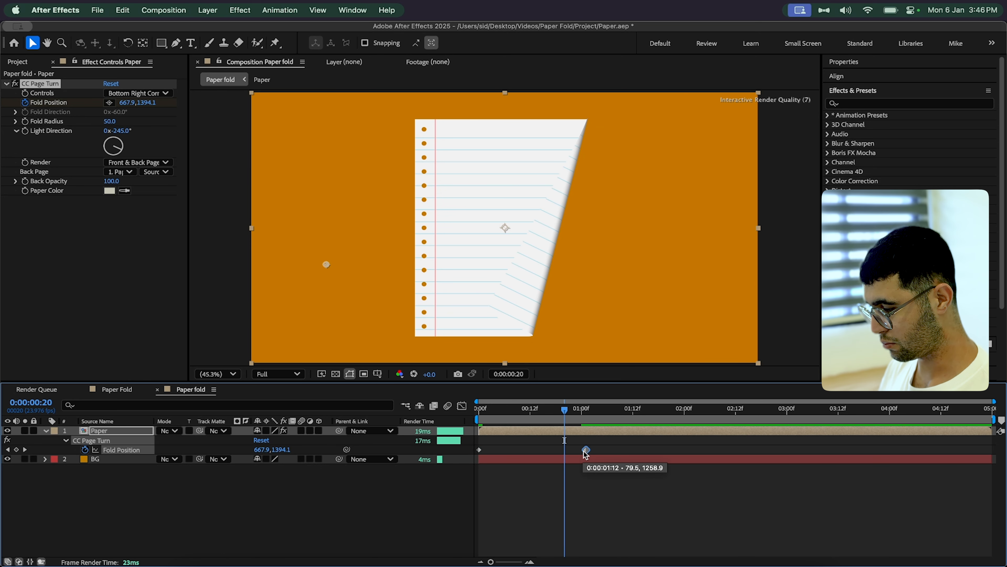
key("space")
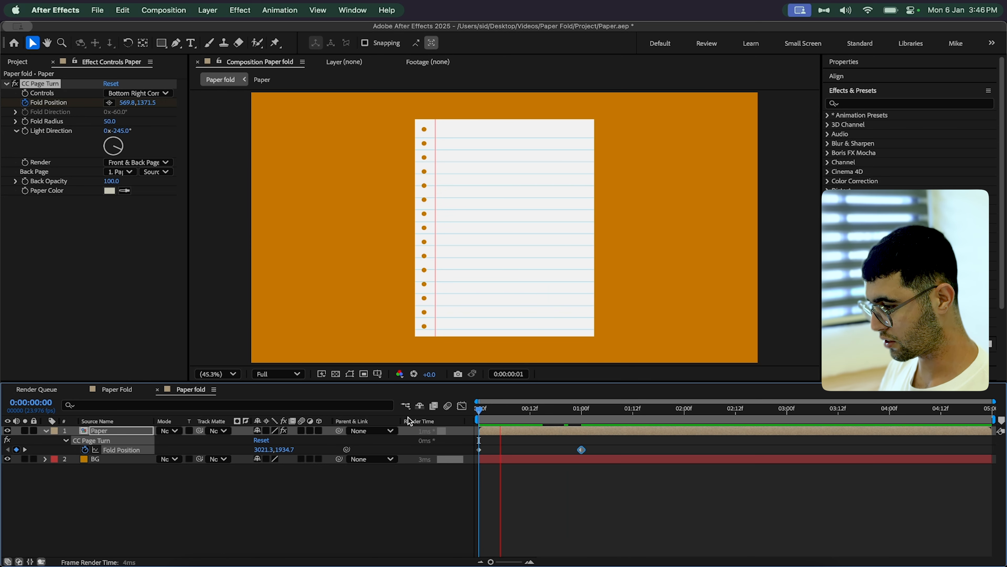
key("space")
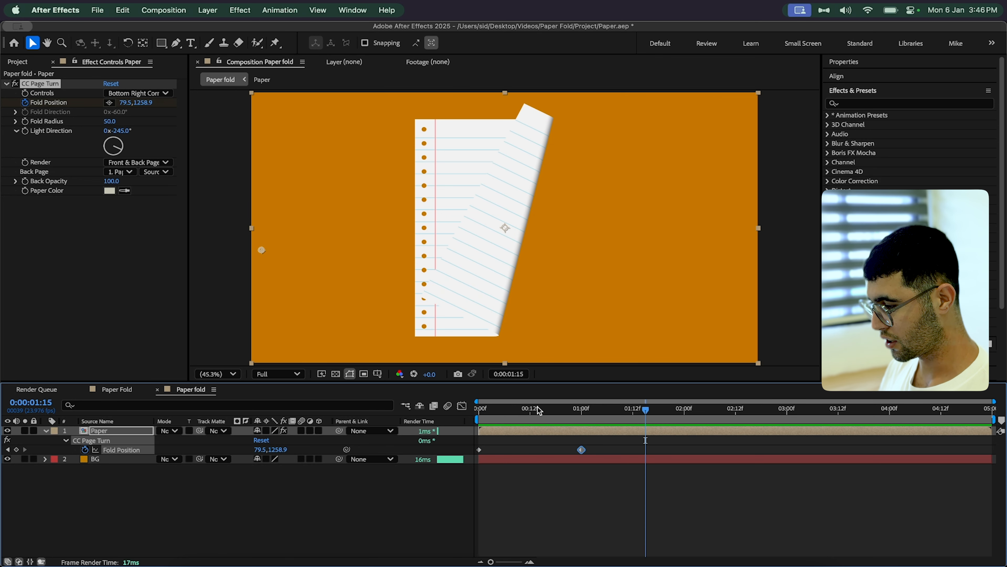
key("space")
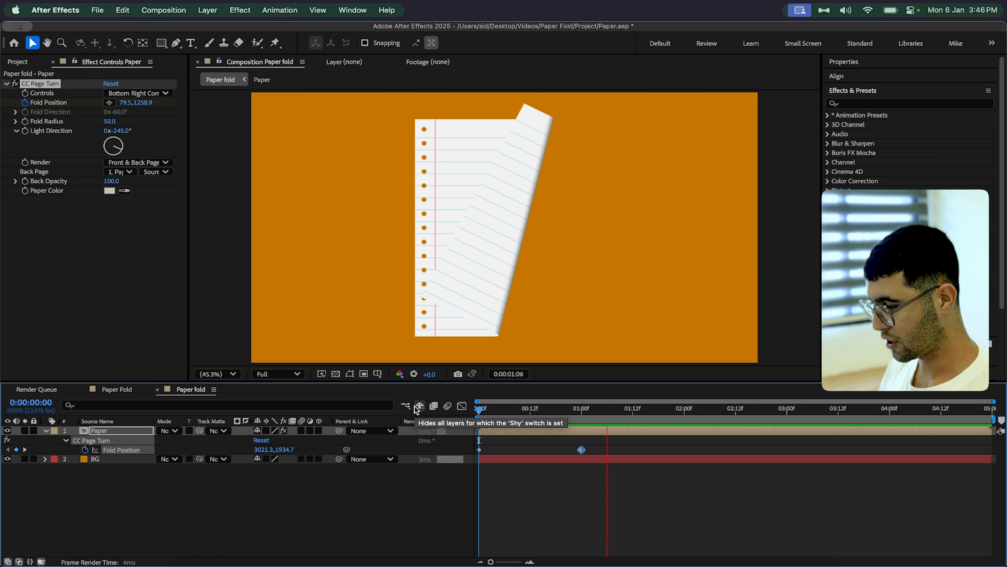
Copy the folded-state Fold Position keyframe from 0:00:01:00 to 0:00:02:00.
key("space")
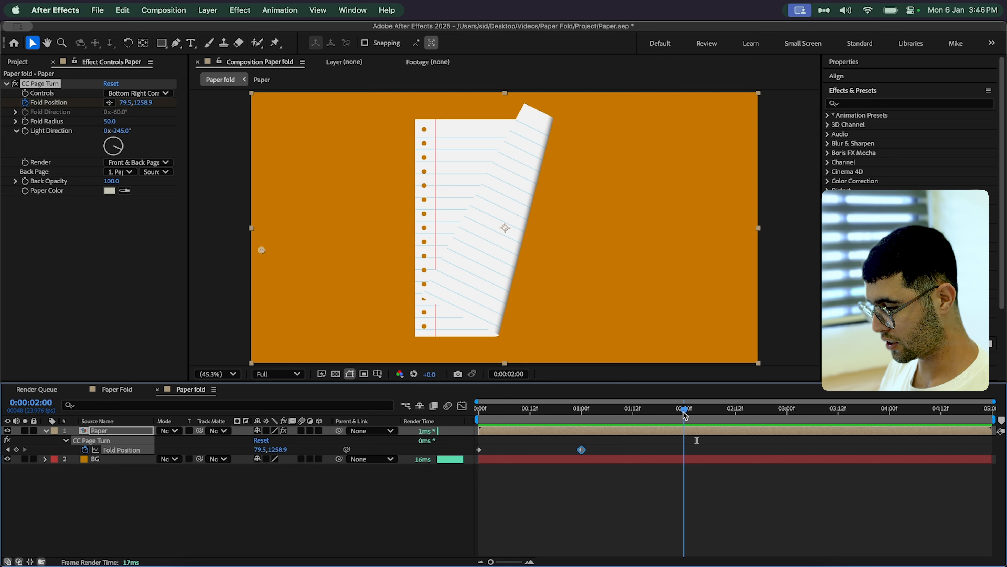
key("super+c")
key("super+v")
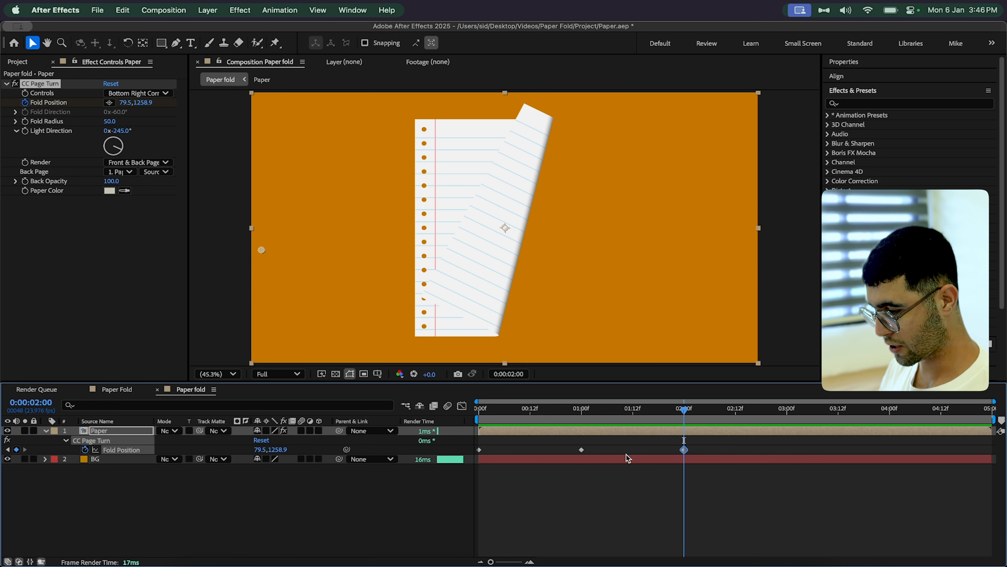
Keyframe the paper unfolded at 0:00:03:00 with Fold Position about 2782.8, 1881.7 and play back the animation.
left_click_drag(686, 411, 790, 412)
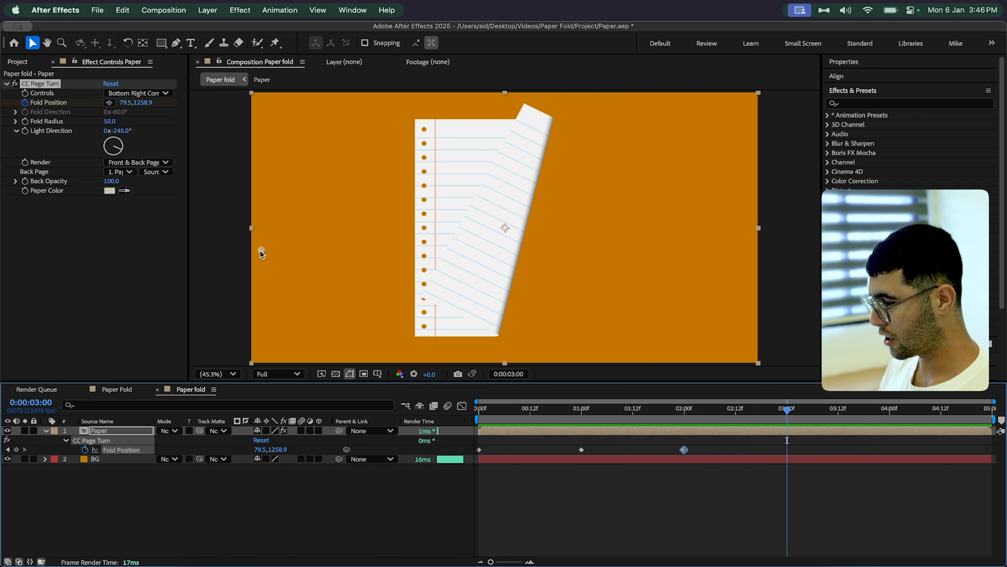
left_click_drag(260, 250, 534, 283)
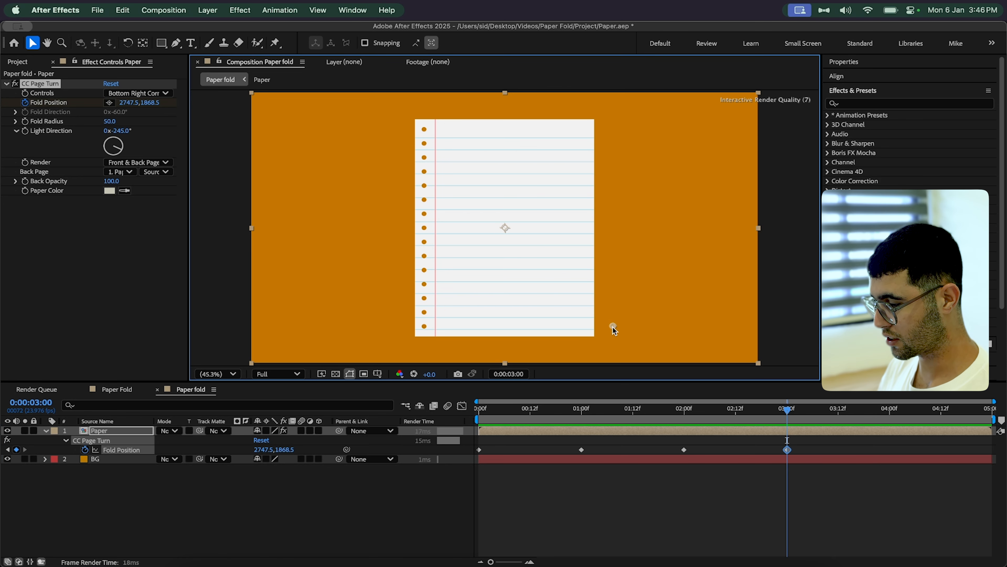
left_click_drag(609, 325, 617, 327)
key("space")
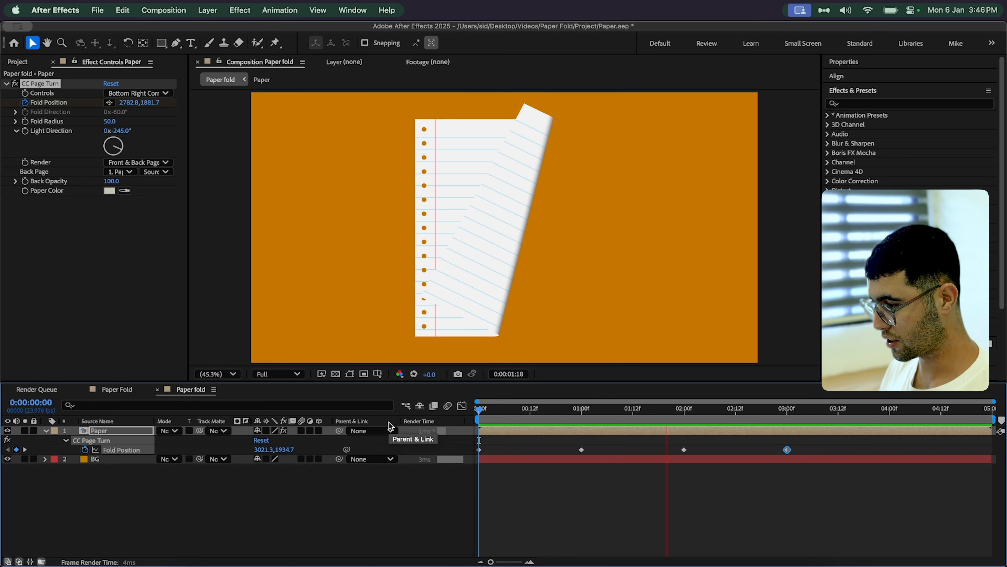
key("space")
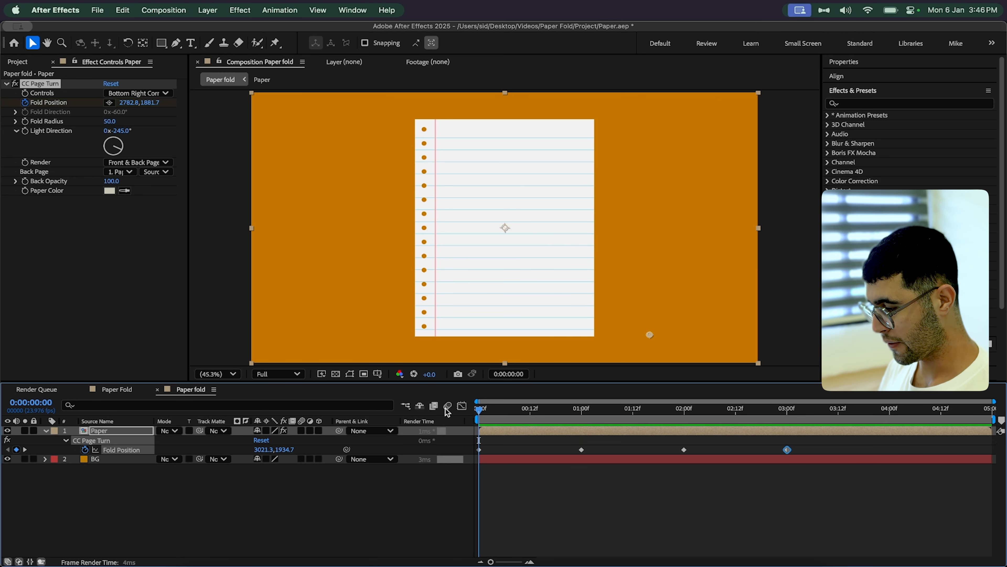
Apply Easy Ease to all four Fold Position keyframes and play back the smoothed motion.
left_click(836, 449)
left_click_drag(836, 449, 436, 465)
key("F9")
left_click(516, 469)
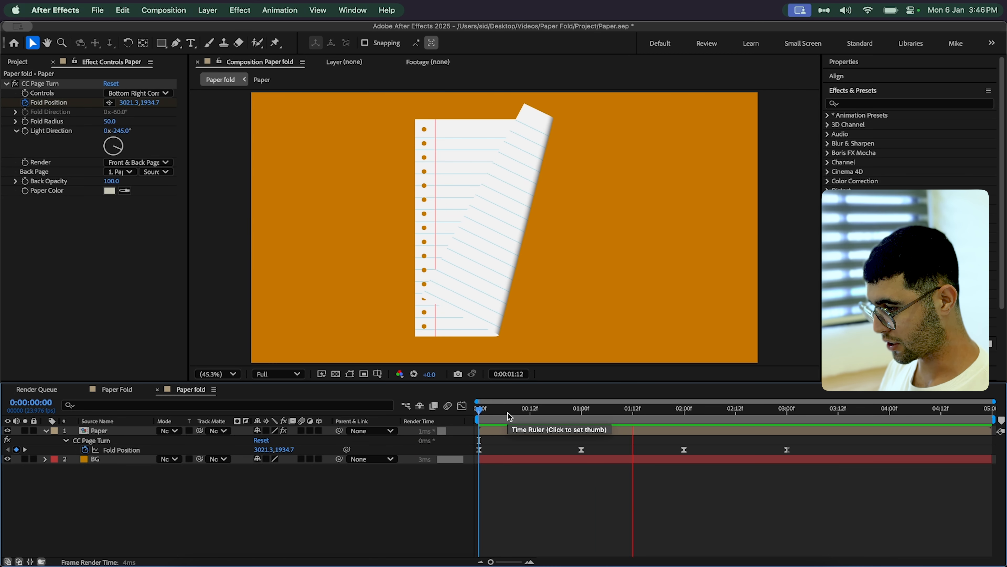
key("space")
key("space")
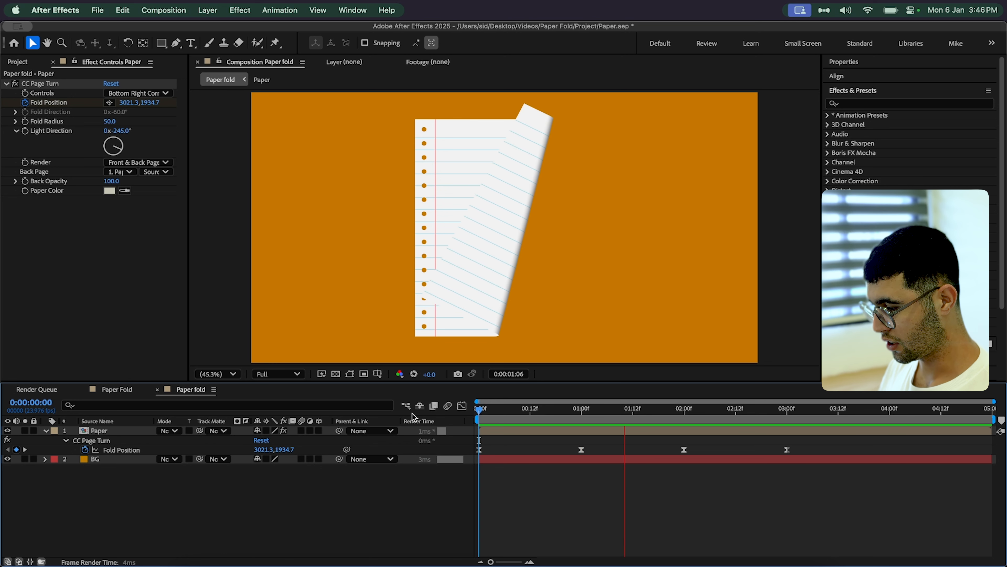
key("space")
Reshape the speed graph between the first two keyframes into an early peak, with about 17% outgoing influence, and preview the fold.
left_click_drag(446, 447, 445, 457)
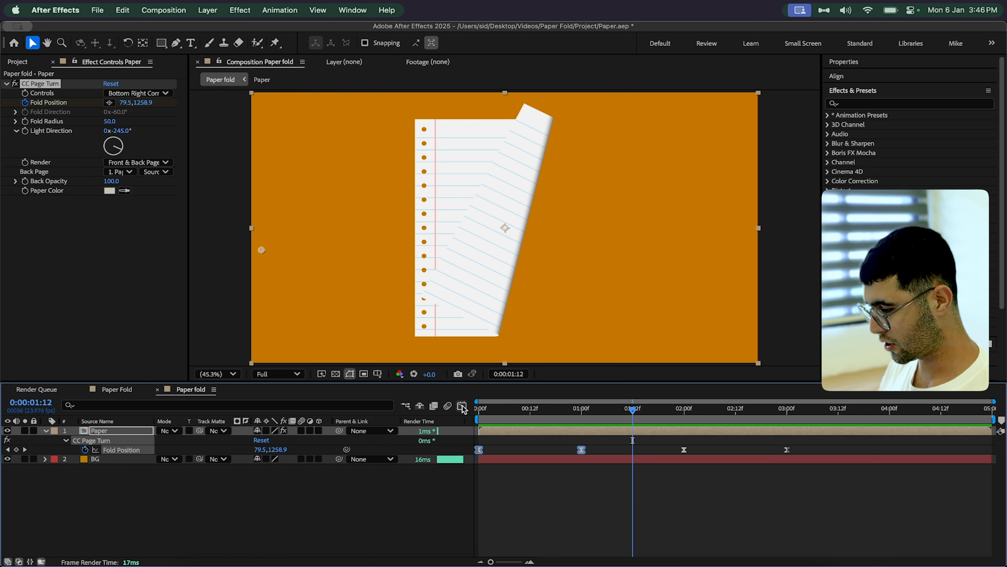
left_click(463, 405)
left_click_drag(565, 532, 569, 532)
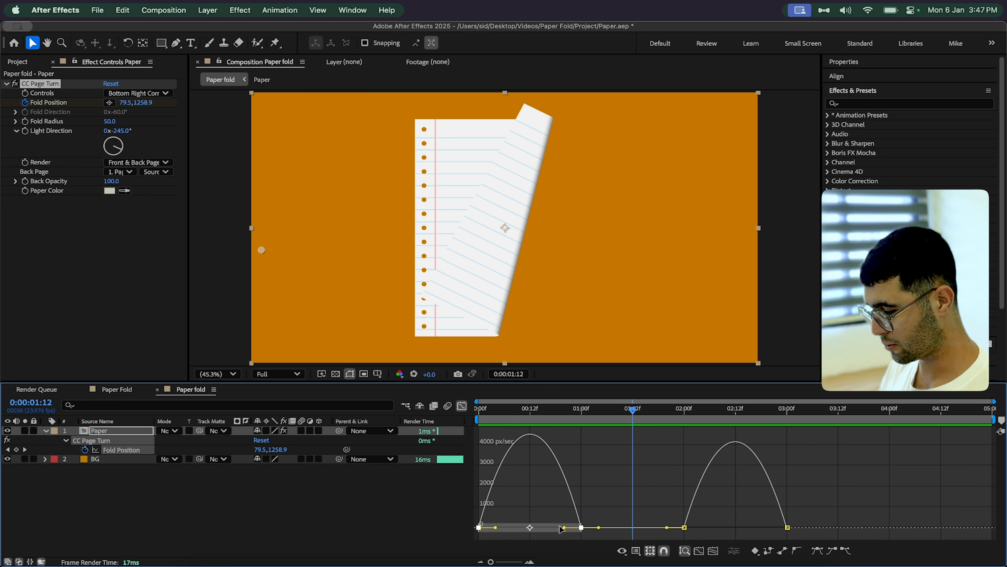
left_click_drag(565, 530, 486, 529)
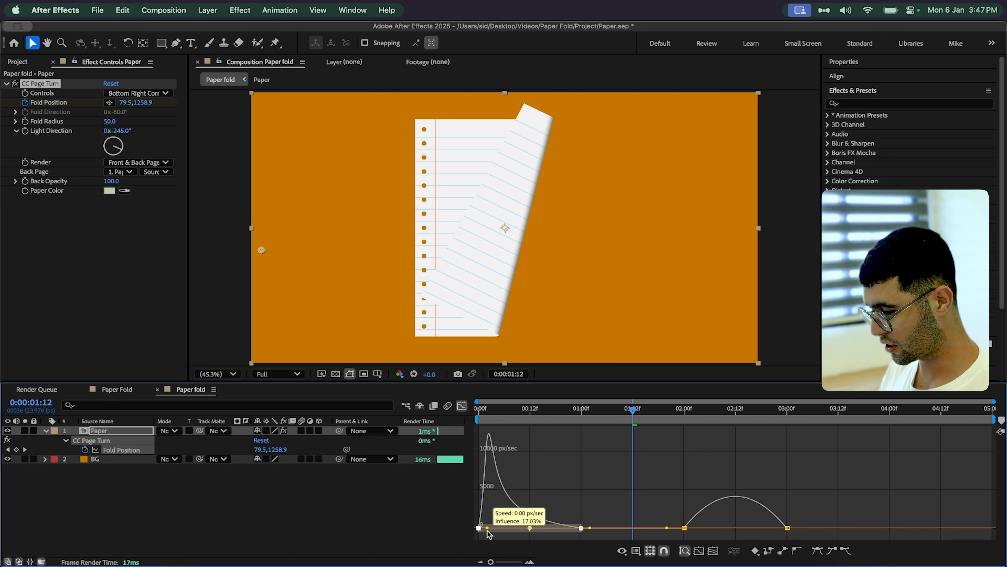
key("space")
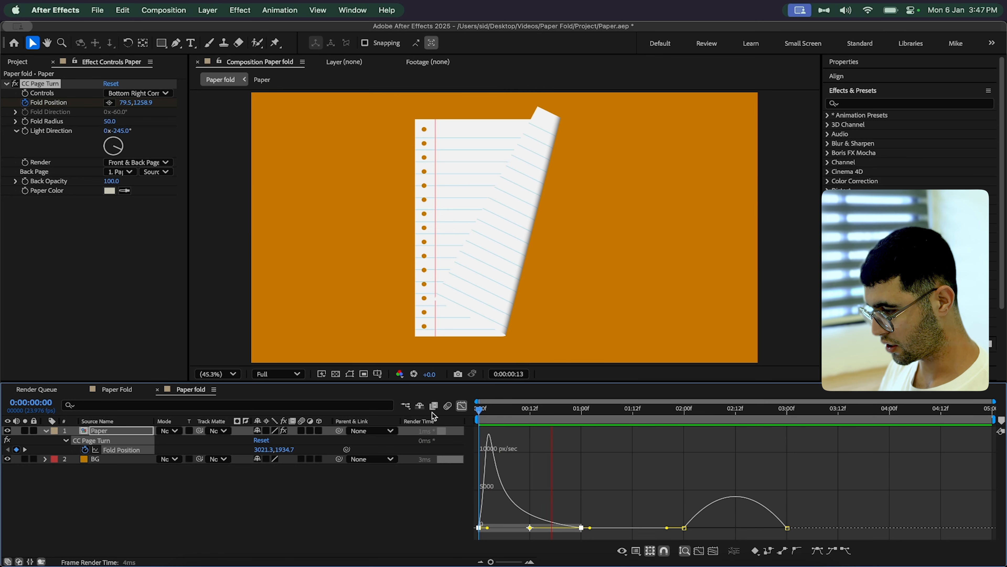
key("space")
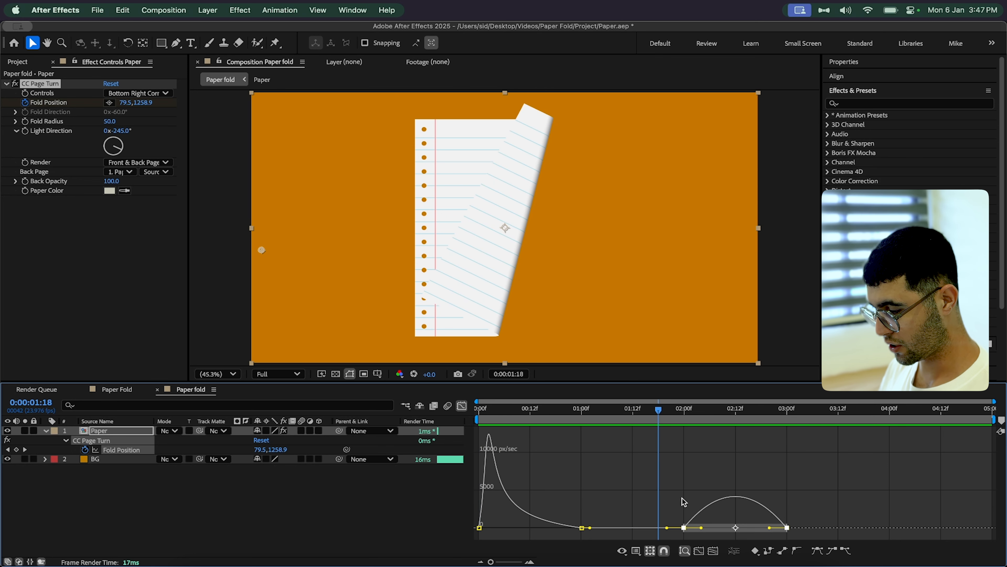
Reshape the speed graph between the last two keyframes so the unfolding peaks just before 0:00:03:00, and preview it.
left_click_drag(672, 519, 829, 548)
left_click_drag(702, 529, 779, 529)
left_click(653, 417)
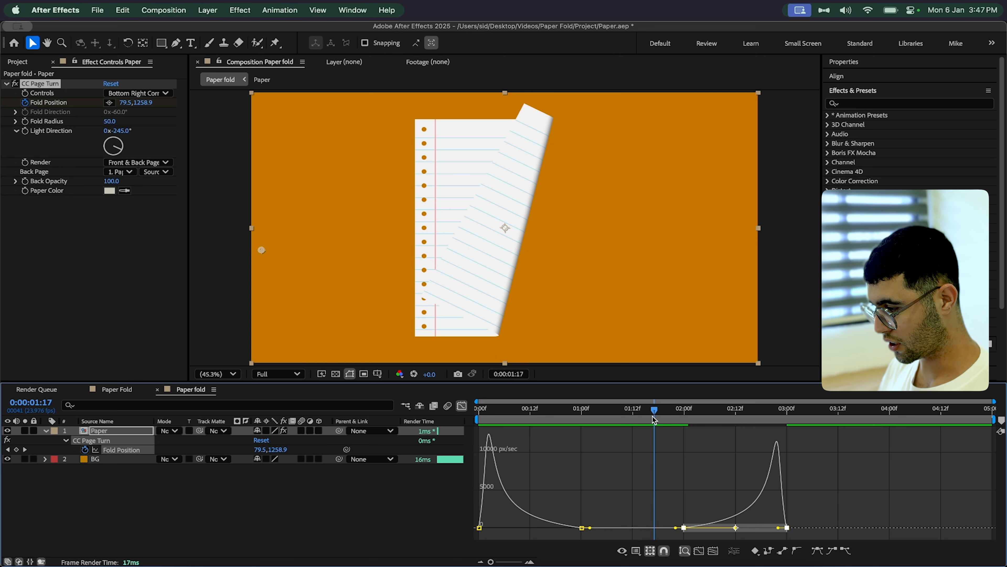
key("space")
left_click(651, 417)
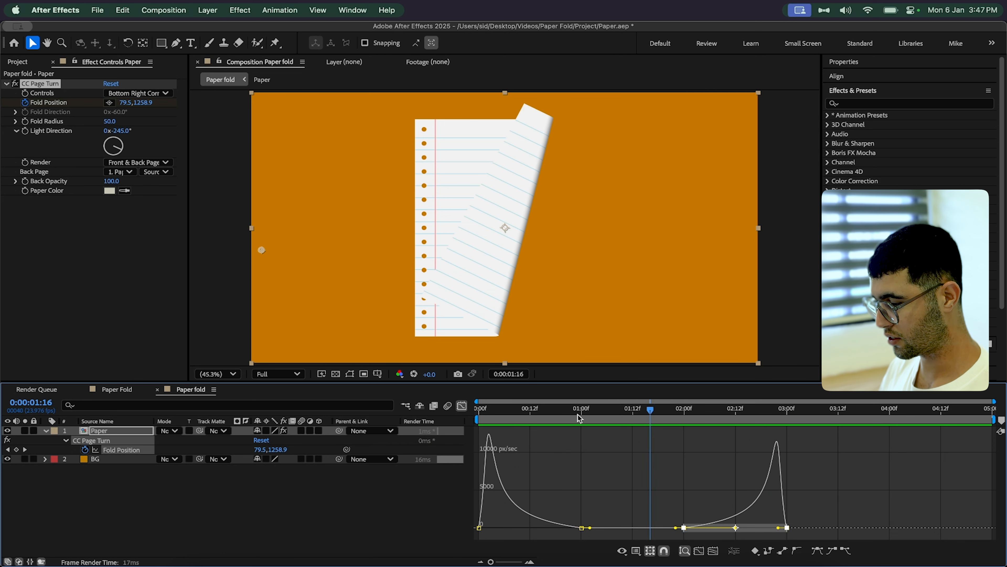
left_click_drag(578, 415, 478, 417)
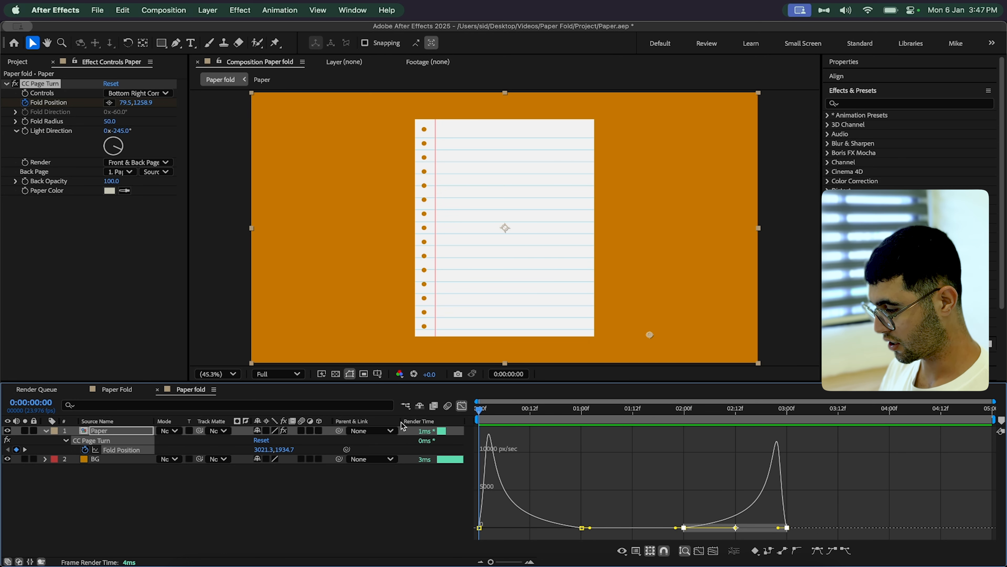
key("space")
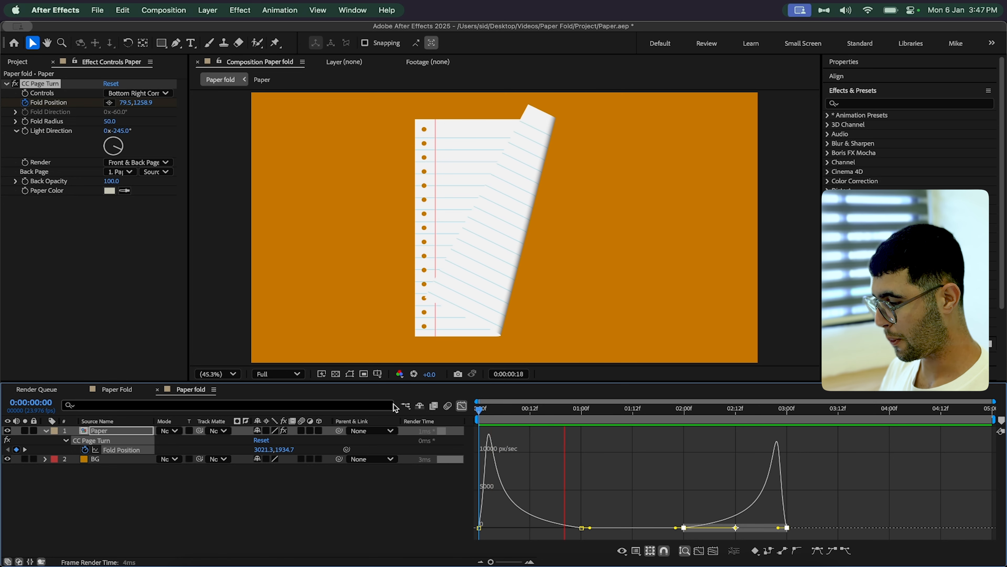
Close the speed graph and scrub through the finished Paper Fold composition to 0:00:00:22 for reference.
left_click(461, 405)
left_click(194, 512)
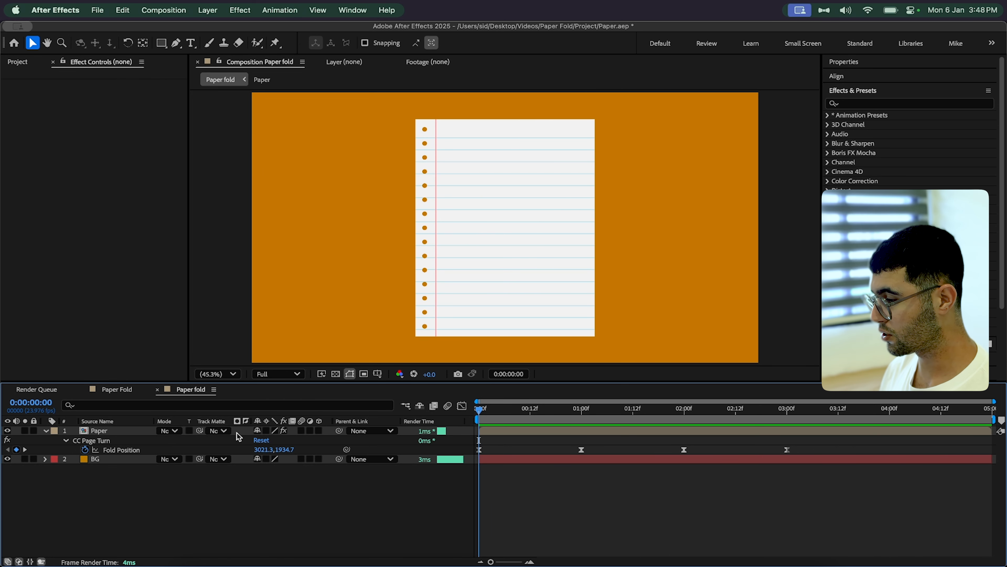
left_click(105, 388)
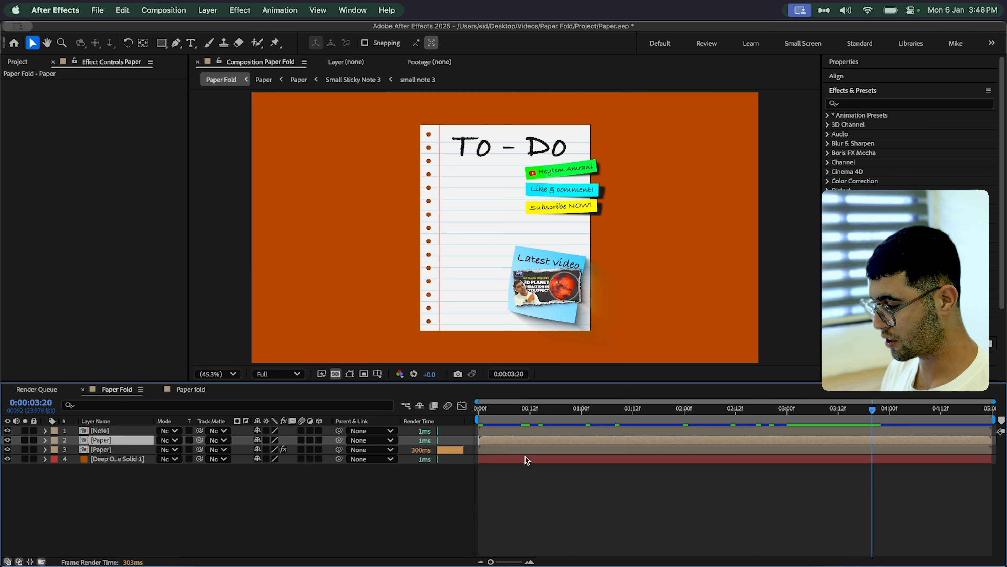
left_click_drag(514, 412, 576, 411)
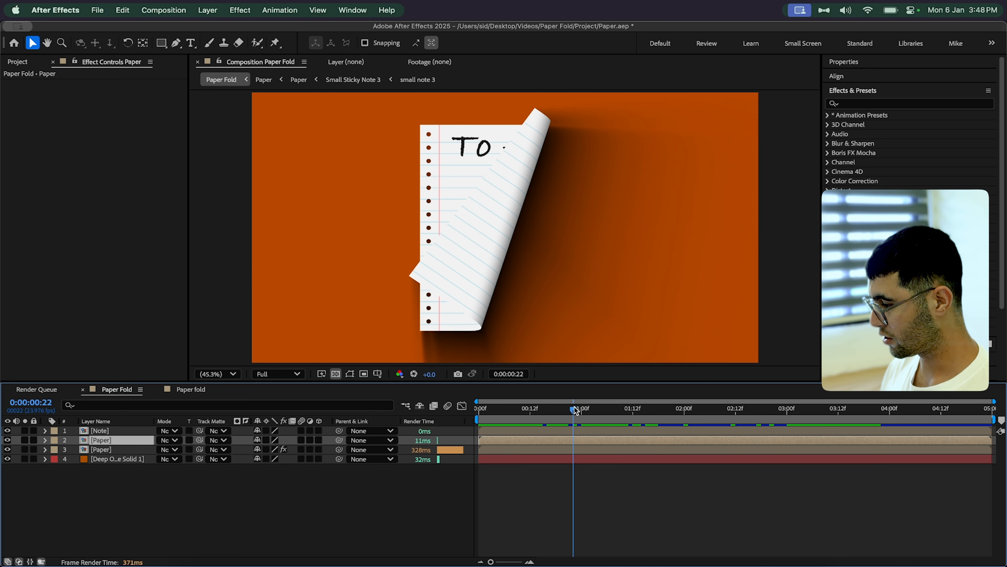
Open the Paper precomp inside Paper fold and add Small Sticky Note 1.png above the Paper.png layer.
left_click(194, 389)
double_click(96, 430)
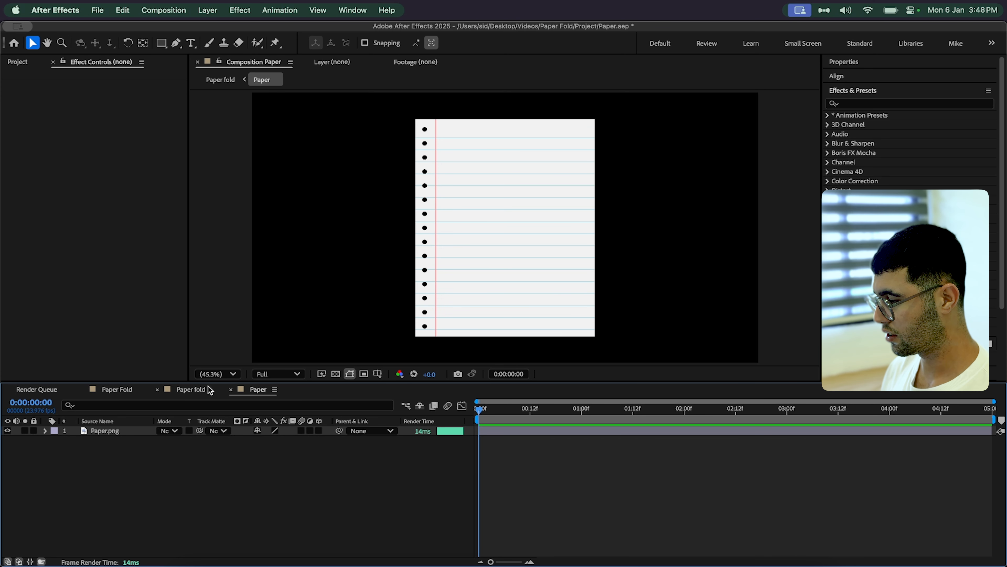
left_click(18, 62)
left_click(28, 204)
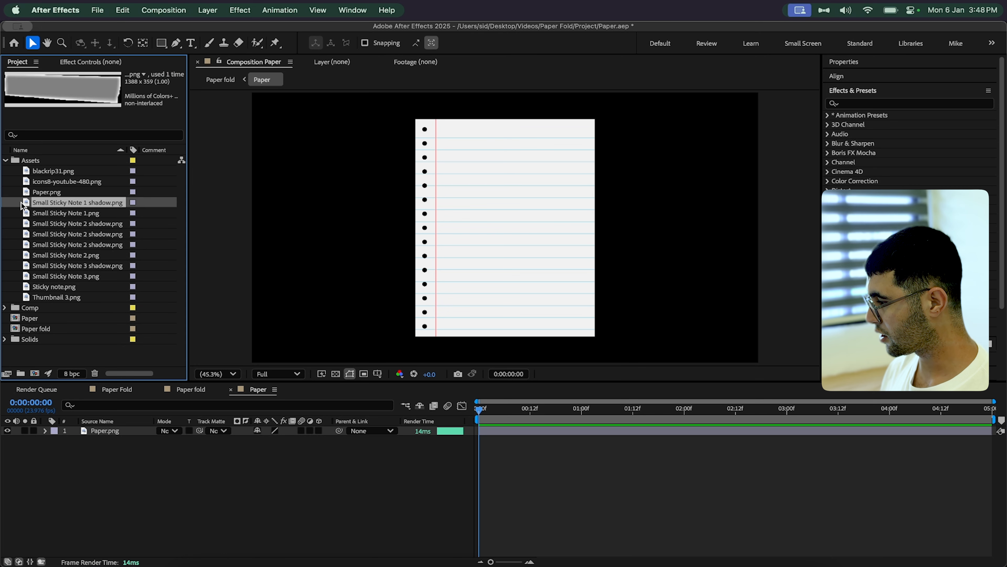
left_click(28, 214)
left_click_drag(30, 216, 92, 431)
Add Small Sticky Note 1 shadow.png directly beneath the sticky note layer and parent it to the note.
left_click(27, 213)
left_click(28, 203)
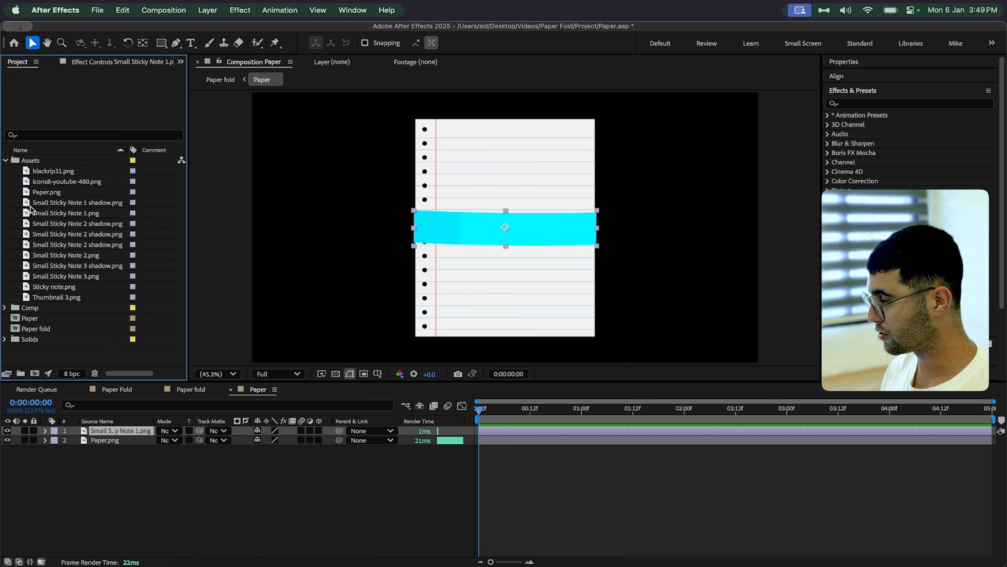
left_click(30, 213)
left_click(28, 203)
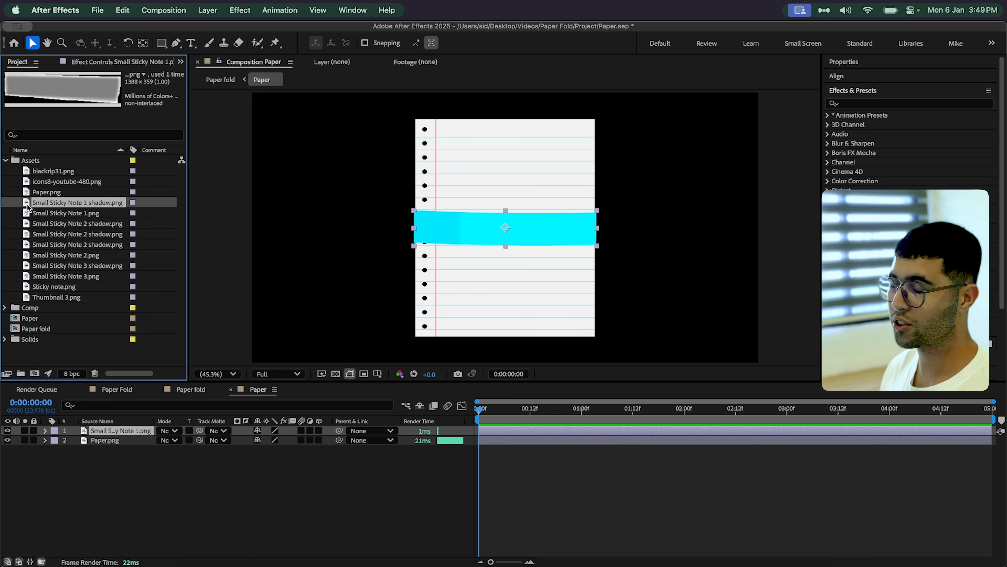
left_click(24, 212)
left_click(28, 193)
left_click(29, 203)
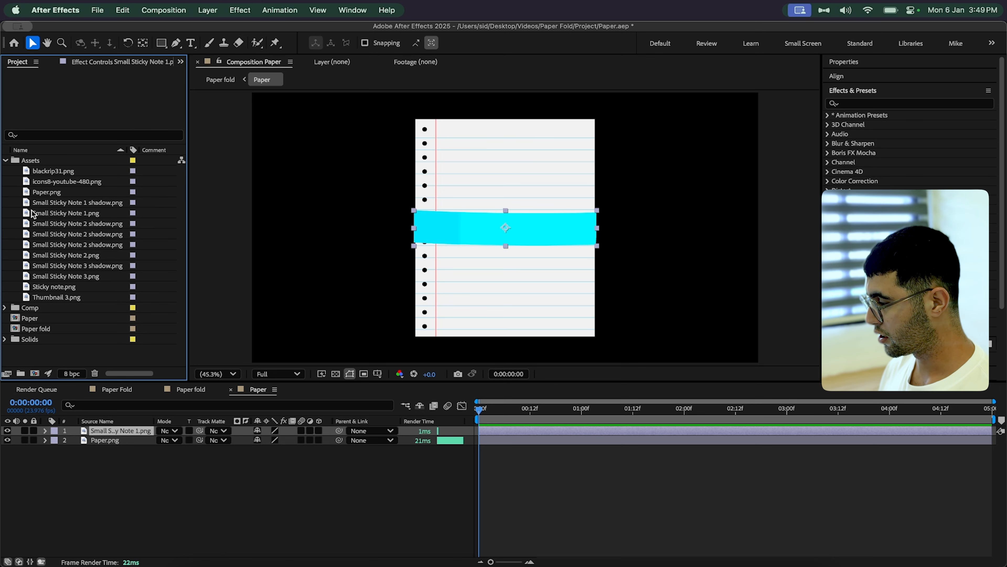
left_click_drag(30, 205, 101, 388)
left_click_drag(122, 435, 123, 437)
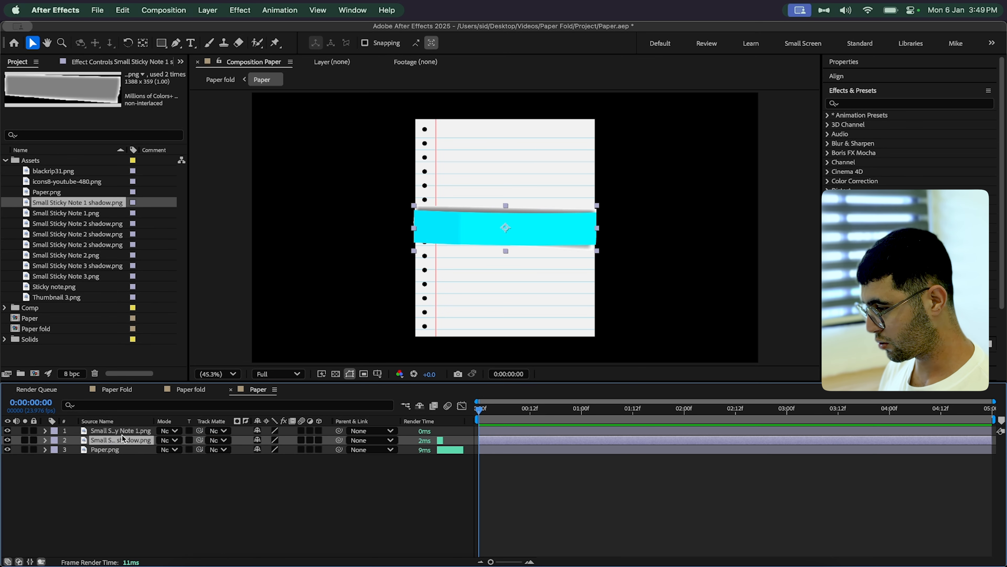
left_click(90, 432)
left_click_drag(339, 440, 114, 432)
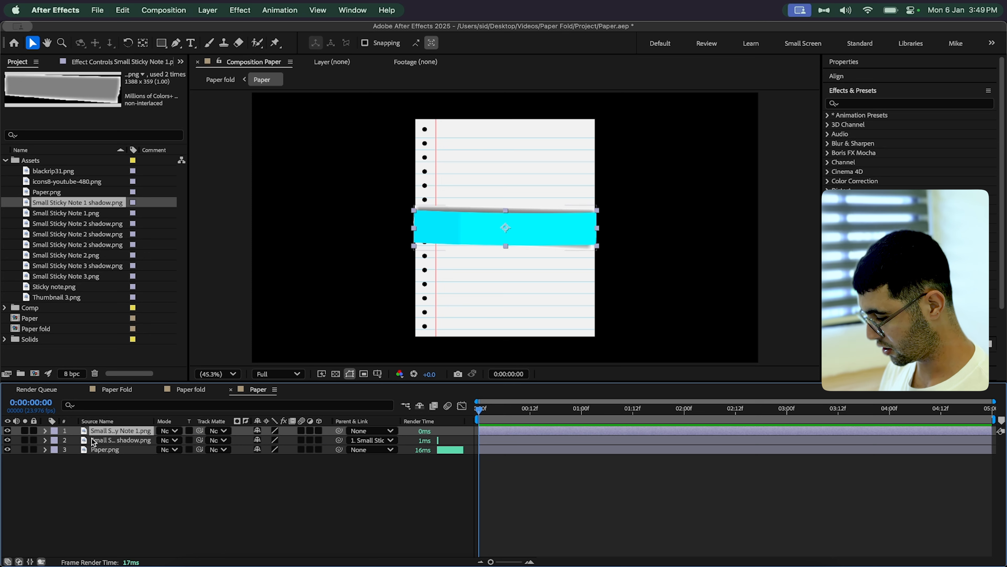
Scale the sticky note to 45% and place it across the paper's upper right edge.
key("s")
left_click(274, 440)
type("56")
key("Return")
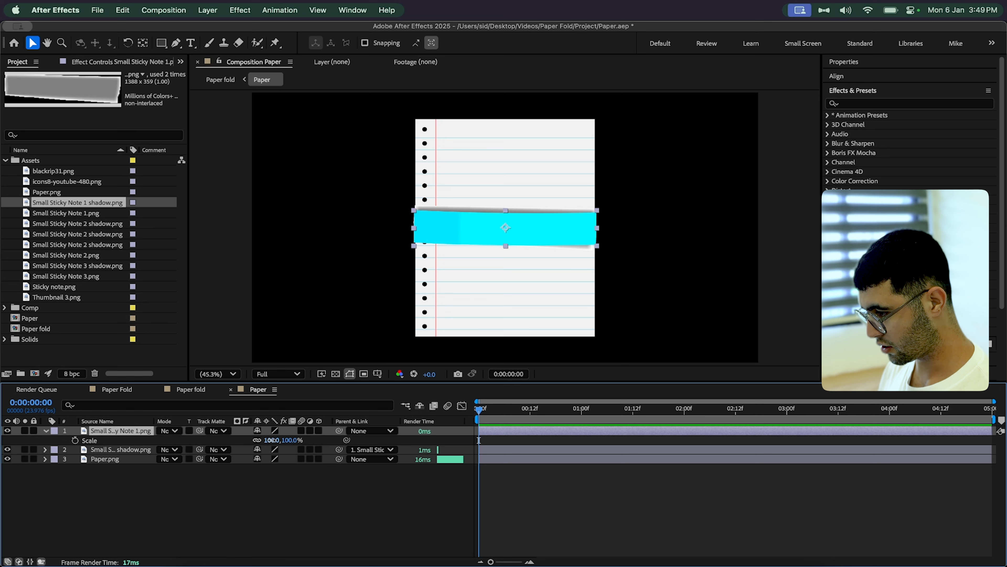
left_click_drag(246, 440, 232, 440)
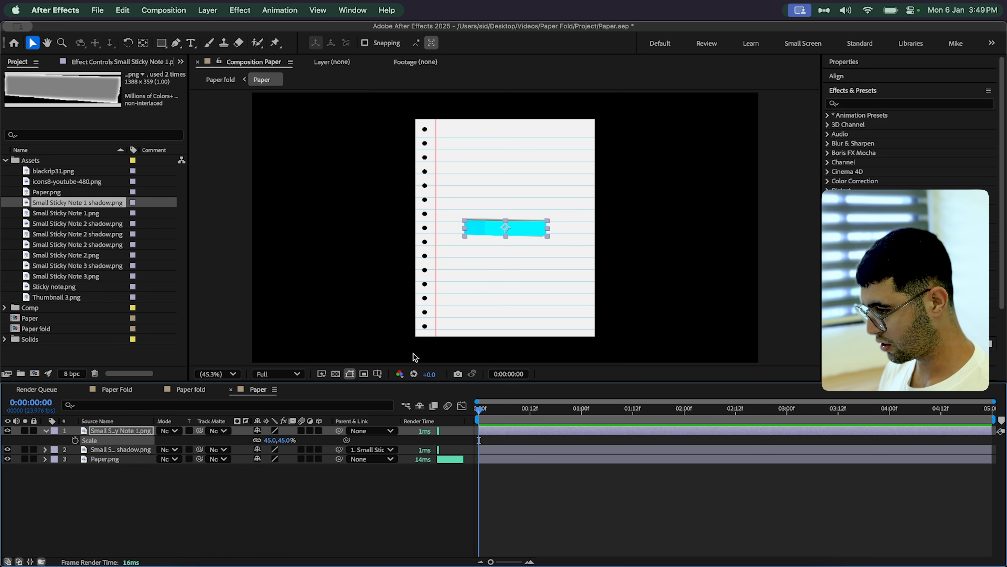
left_click_drag(478, 229, 541, 171)
left_click(348, 523)
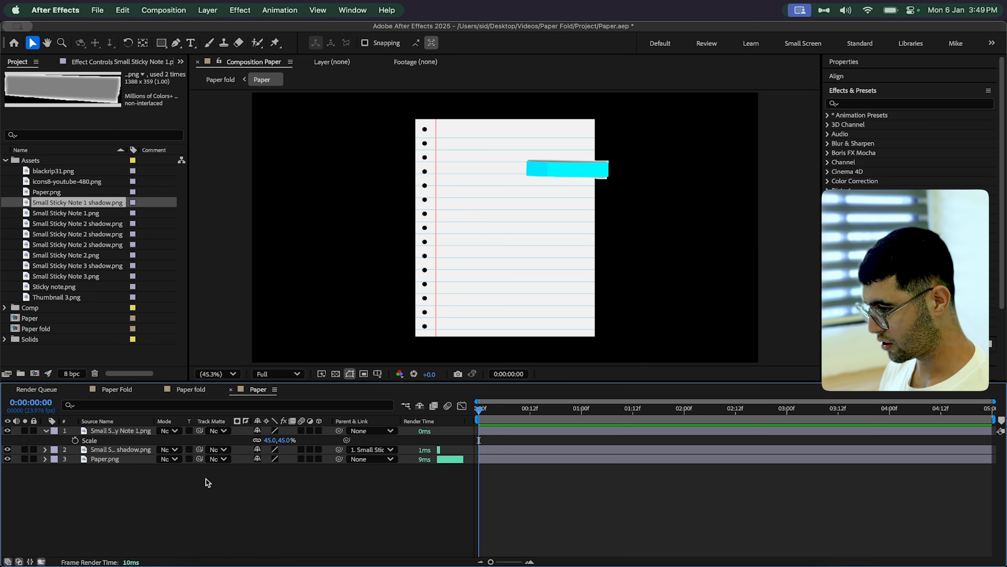
Apply the Tint effect to the sticky note's shadow layer and swap its black and white mapping colors.
left_click(116, 450)
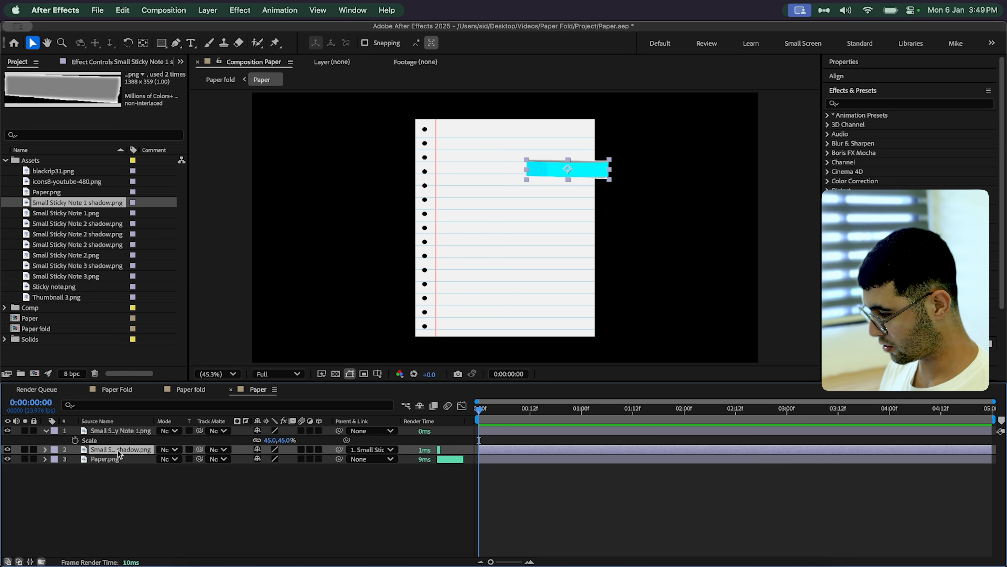
key("ctrl+space")
type("tint")
key("Return")
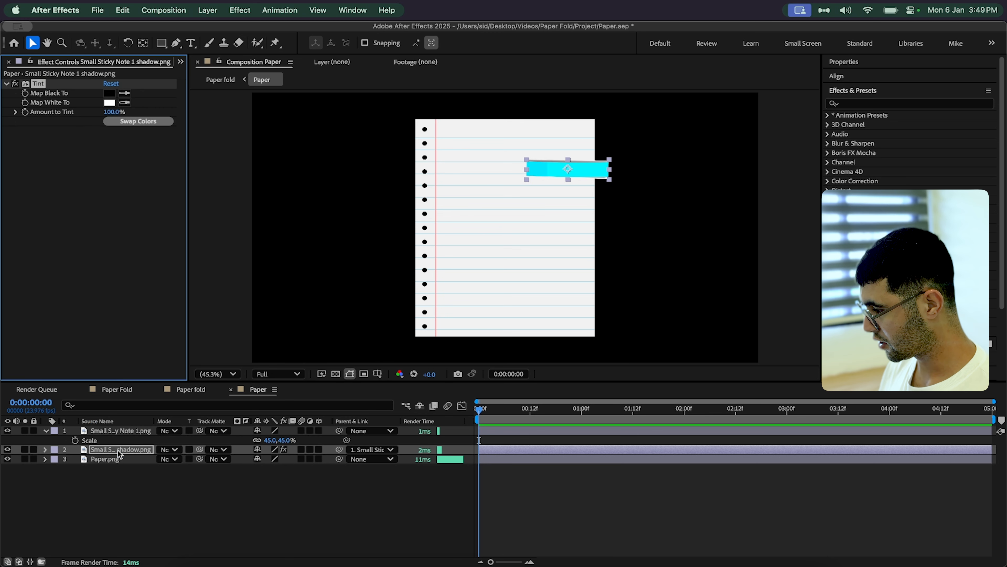
left_click(137, 122)
left_click(115, 485)
Scale the shadow layer to 80% and offset it slightly toward the note's lower right, checking it against the transparency grid.
left_click(115, 451)
key("s")
left_click_drag(269, 458, 262, 461)
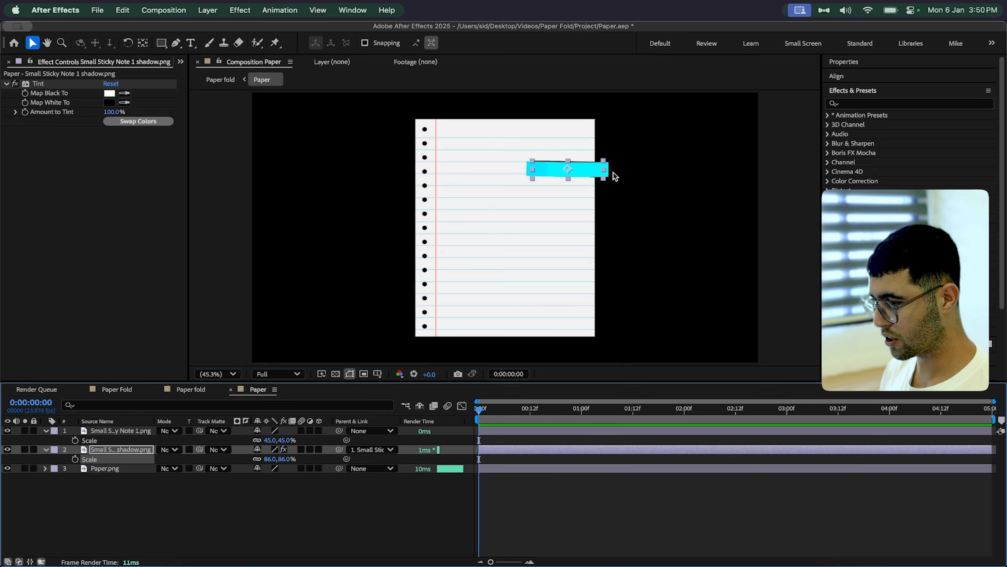
scroll(614, 175, "up", 3)
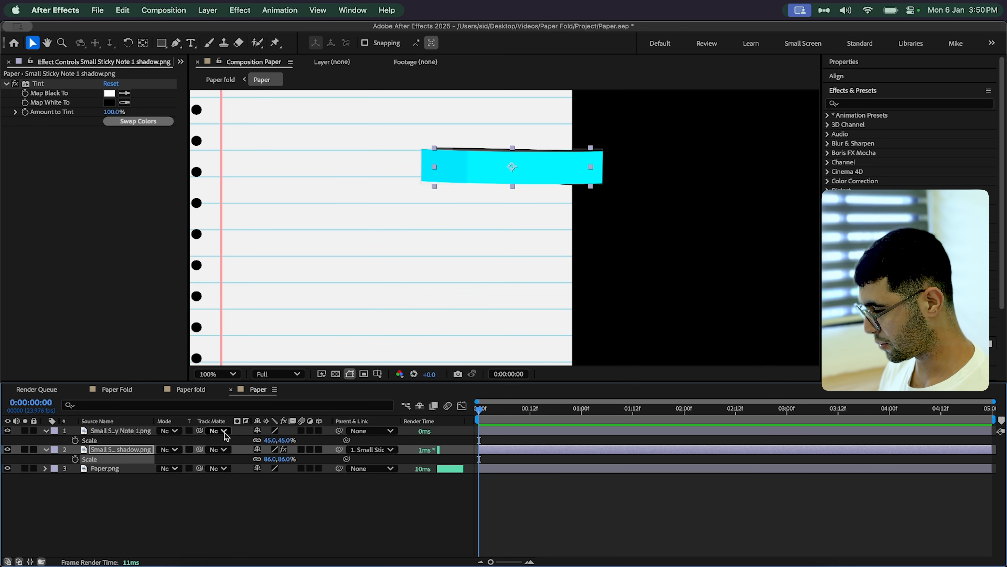
left_click(272, 459)
key("Return")
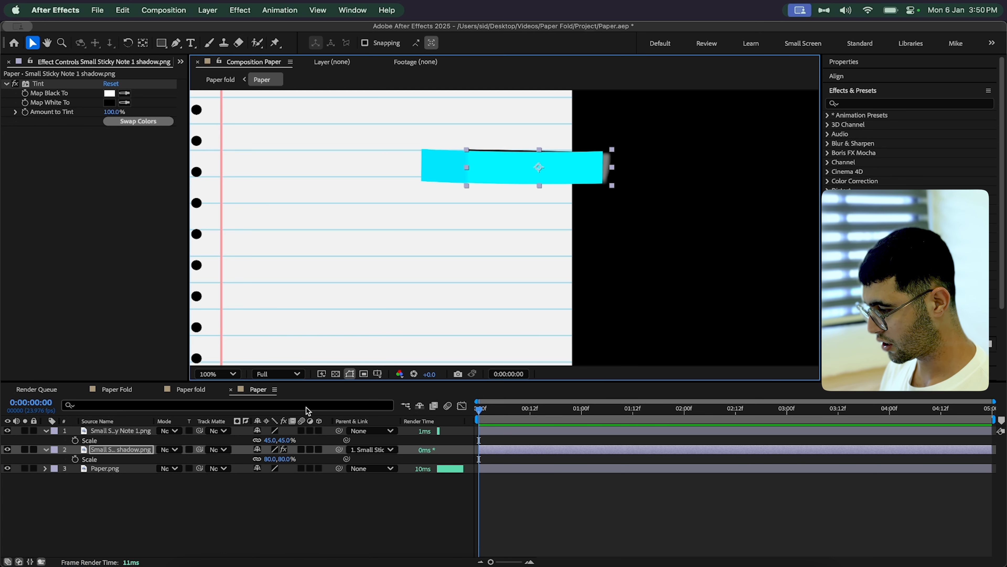
left_click(336, 375)
left_click_drag(494, 151, 492, 154)
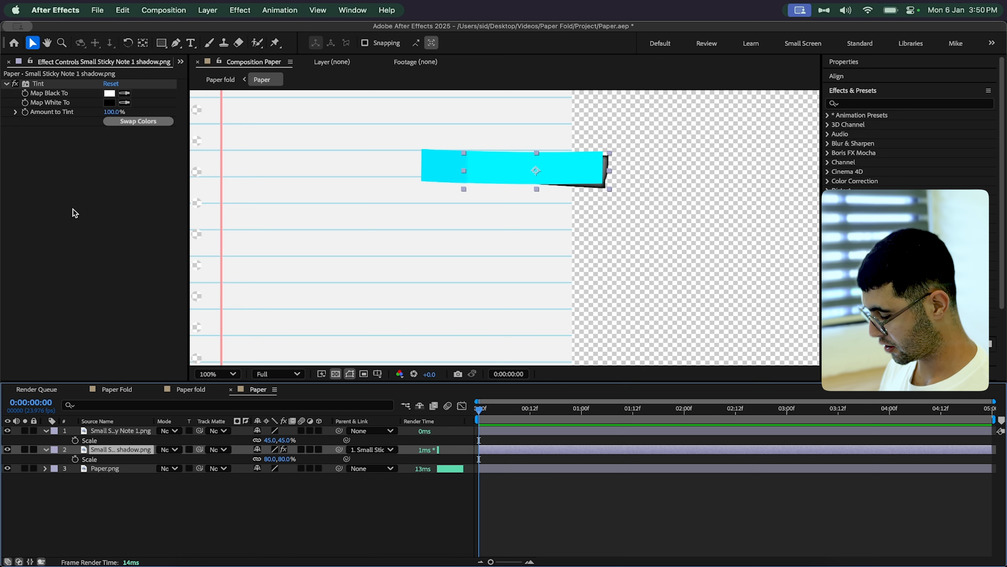
Apply a Gaussian Blur effect to the cyan sticky note's shadow layer with Blurriness 55.7.
key("ctrl+space")
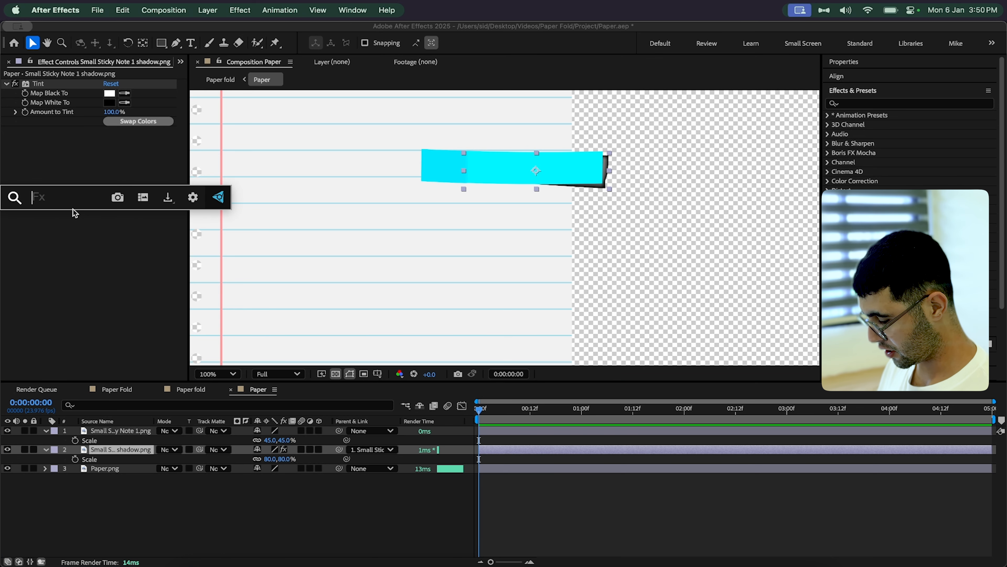
type("gau")
key("Return")
left_click_drag(107, 140, 440, 149)
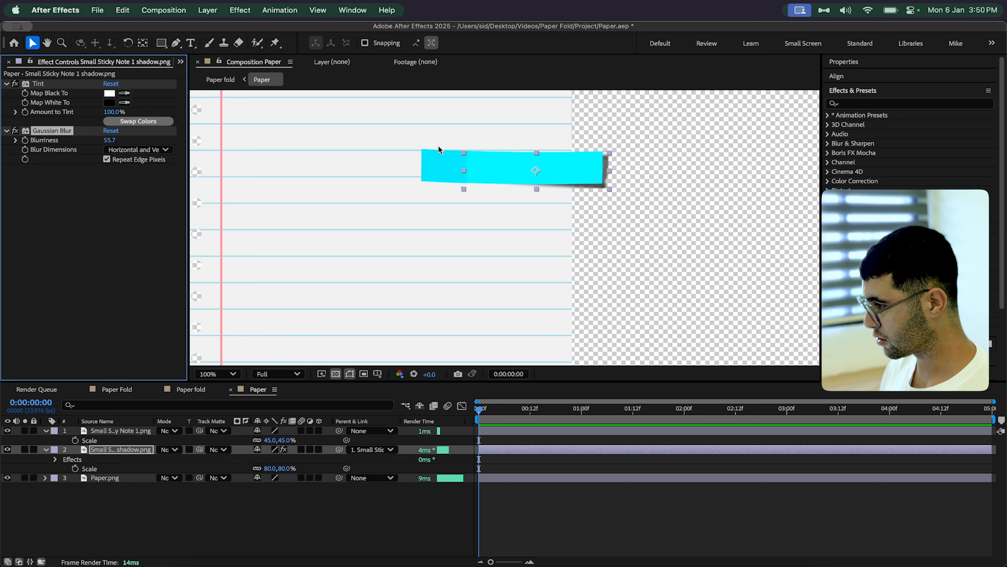
Set the Tint effect's Map Black To color to black (000000) on the cyan sticky note's shadow.
left_click(109, 94)
left_click(386, 353)
left_click_drag(385, 352, 306, 381)
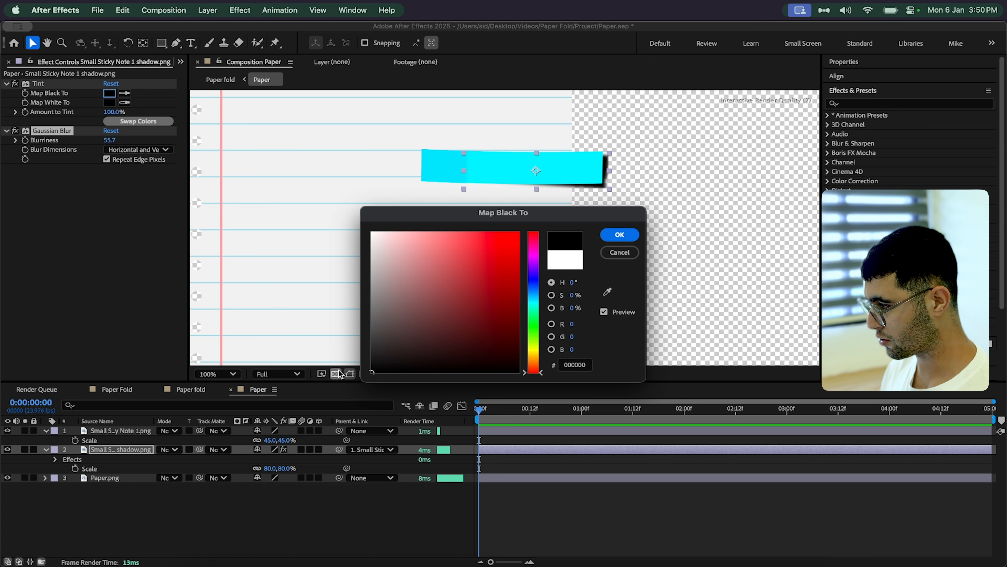
key("Return")
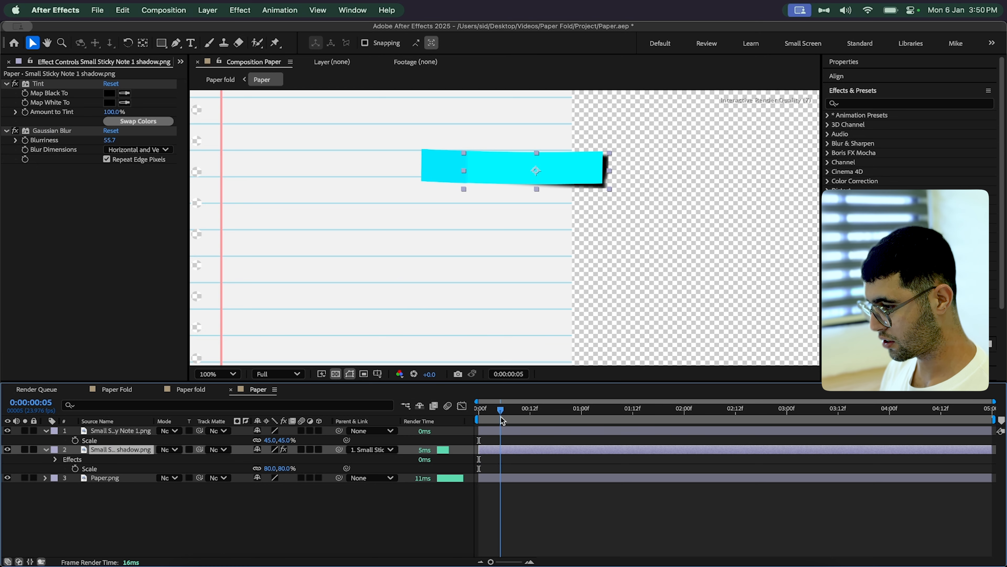
Fit the whole composition in the view and lower the cyan sticky note's shadow opacity to 68%.
left_click(204, 374)
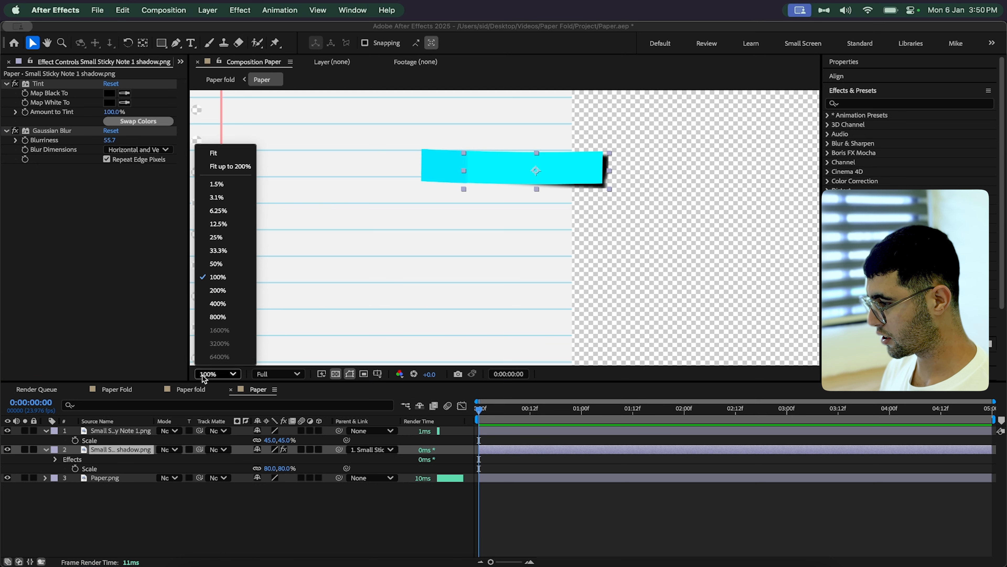
left_click(217, 153)
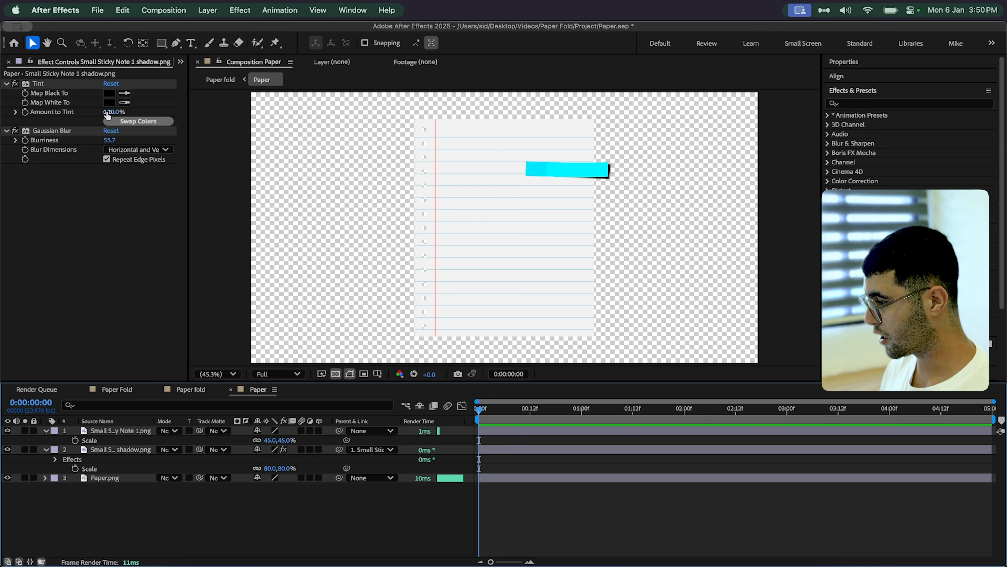
left_click(115, 451)
key("t")
left_click_drag(257, 459, 237, 459)
left_click(280, 516)
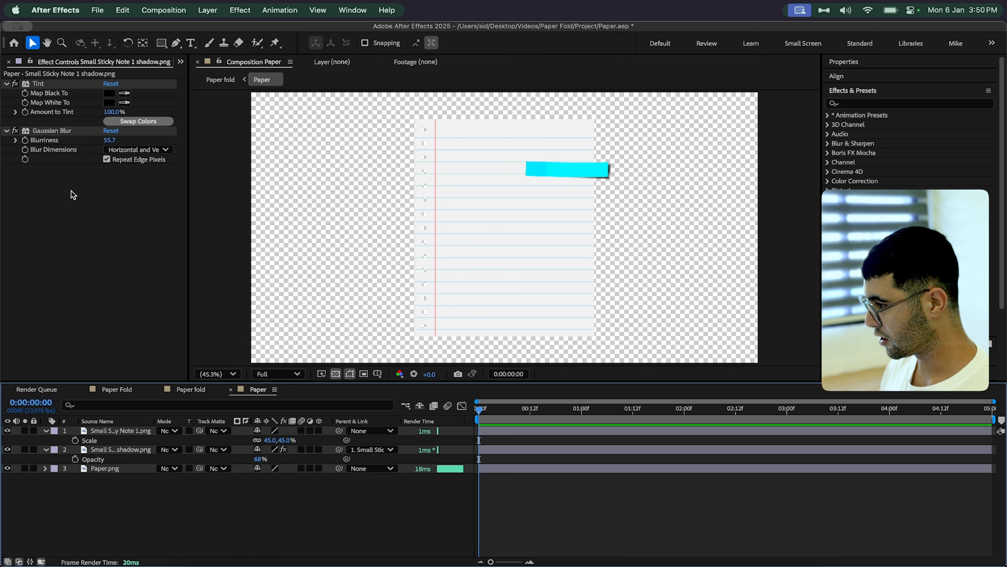
Add Small Sticky Note 2.png above the other layers with Small Sticky Note 2 shadow.png directly beneath it, and parent the shadow to the note.
left_click(181, 61)
left_click(189, 103)
left_click_drag(36, 255, 84, 430)
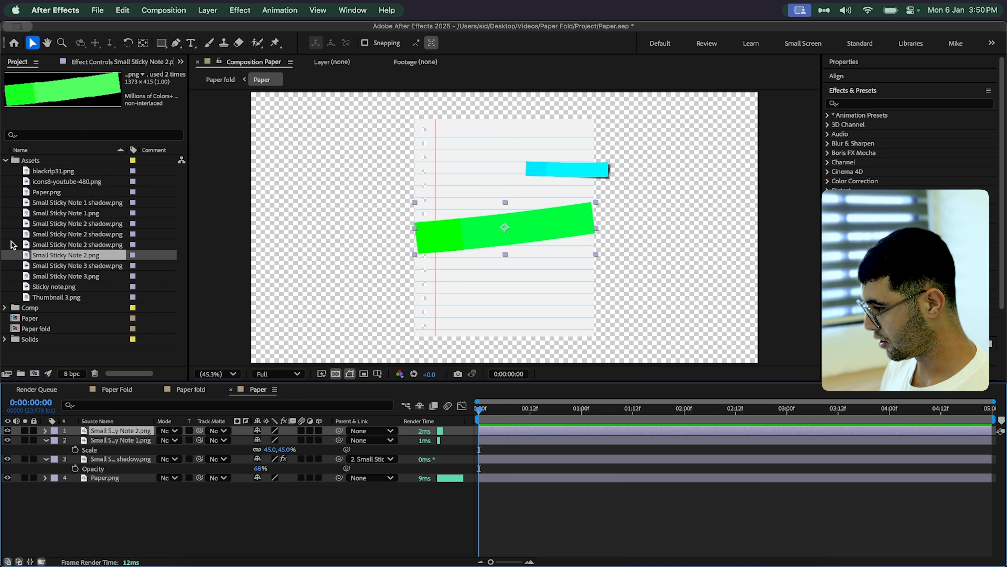
left_click_drag(29, 241, 91, 448)
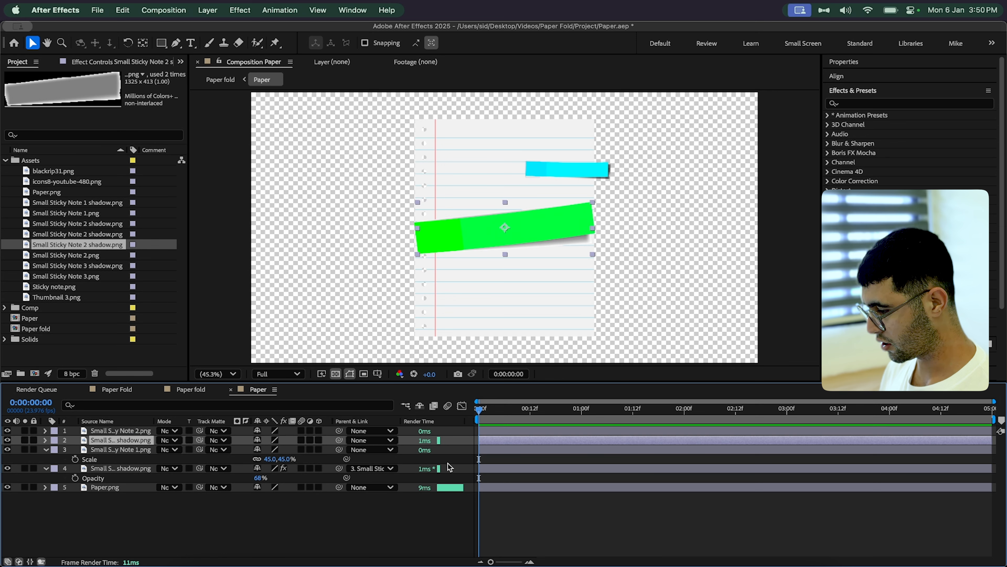
left_click_drag(340, 439, 147, 435)
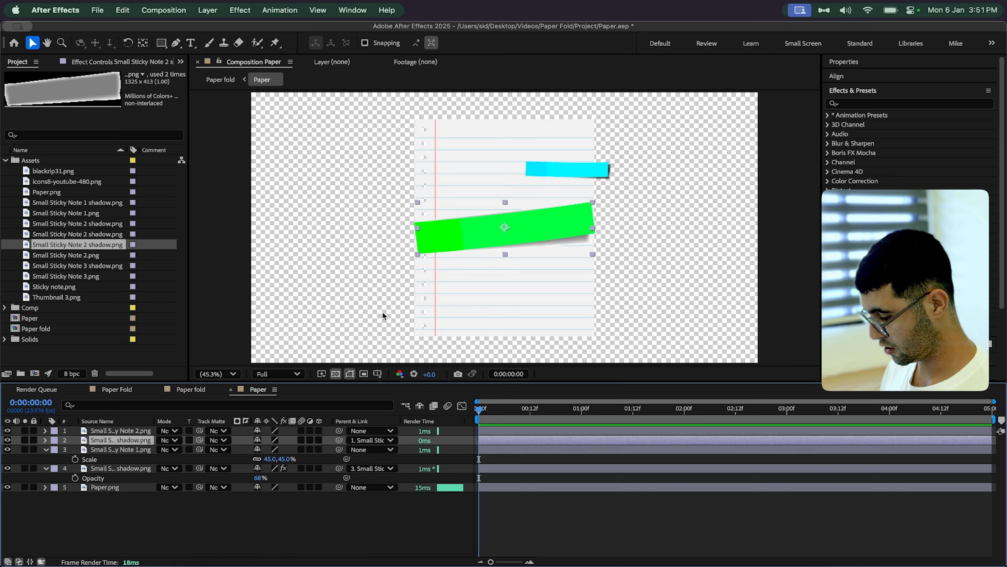
Scale the green sticky note's shadow layer to 45%.
key("s")
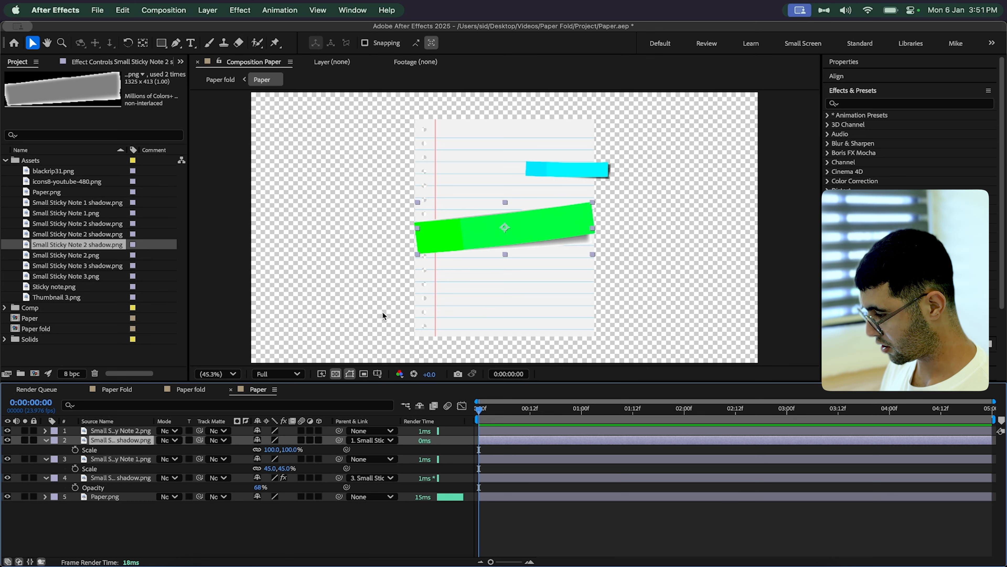
left_click(273, 450)
type("45")
key("Return")
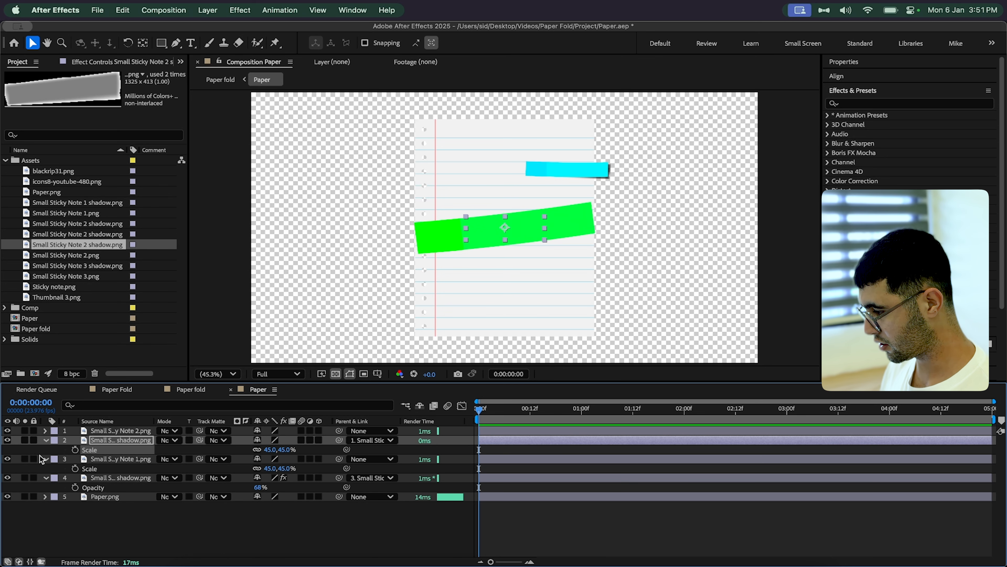
Scale the green sticky note to 45% and place it across the paper's right edge, just above the cyan note.
left_click(125, 432)
key("s")
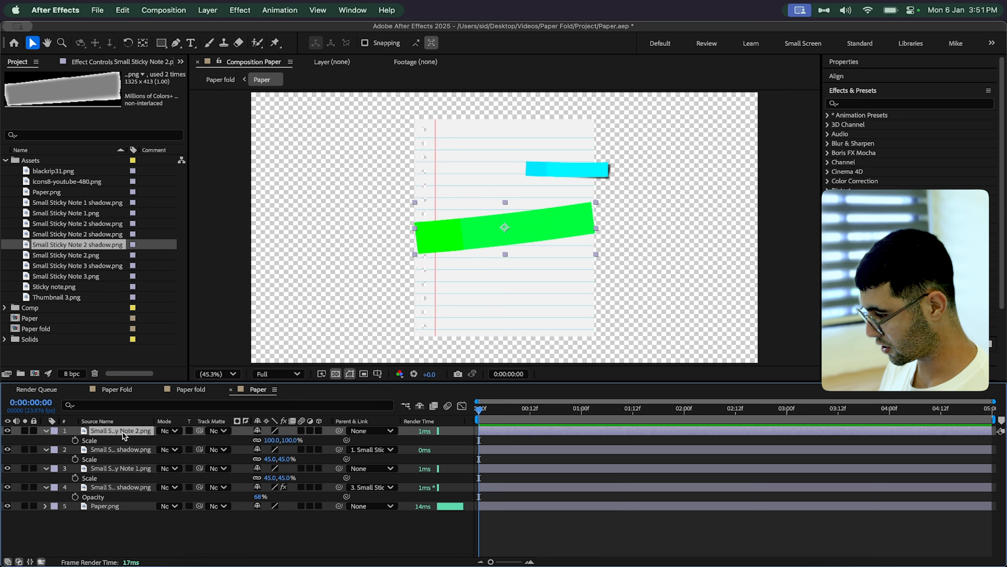
left_click(271, 440)
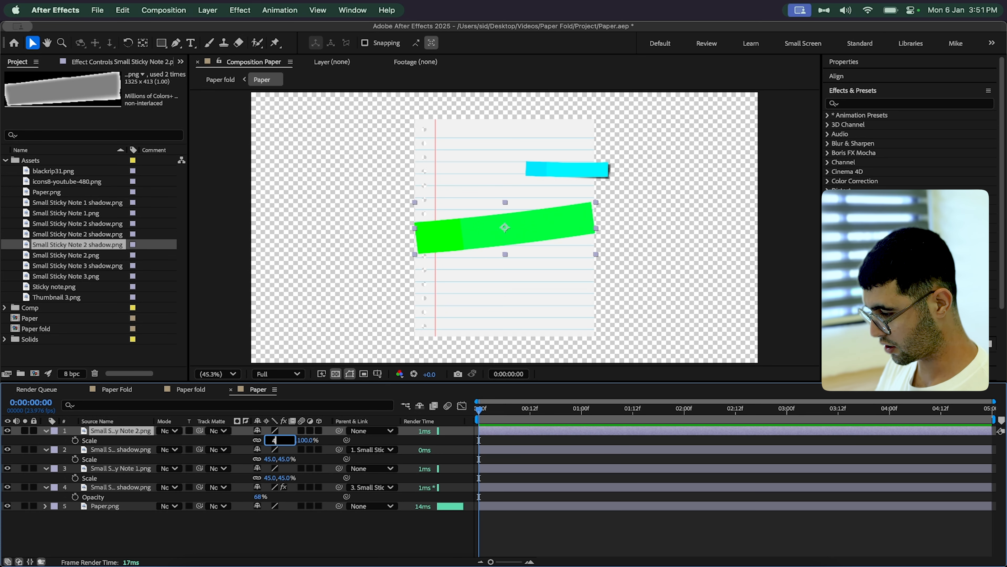
type("45")
key("Return")
left_click_drag(482, 228, 542, 145)
scroll(542, 144, "up", 3)
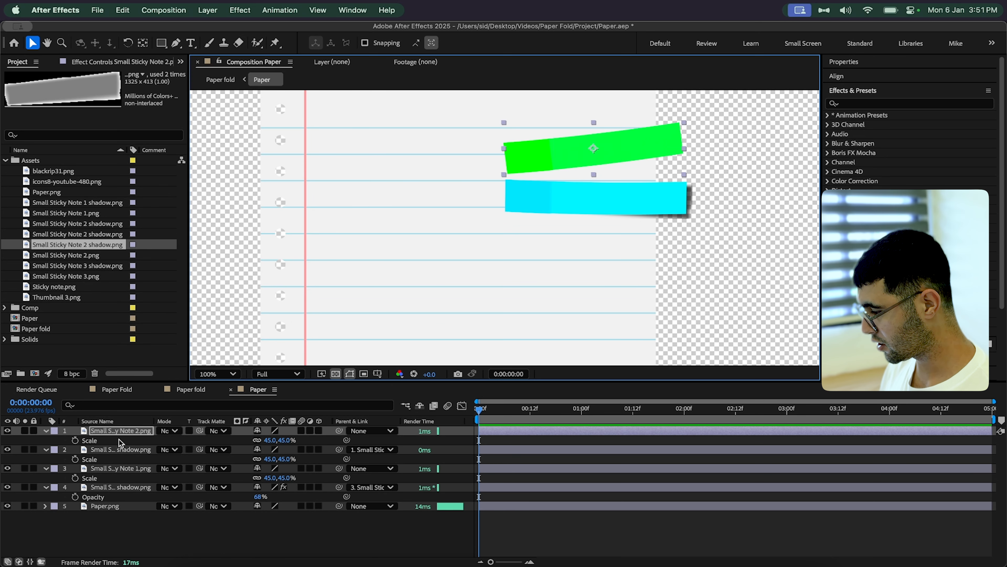
Scale the green sticky note's shadow to 100% and offset it slightly toward the note's lower right.
left_click(117, 451)
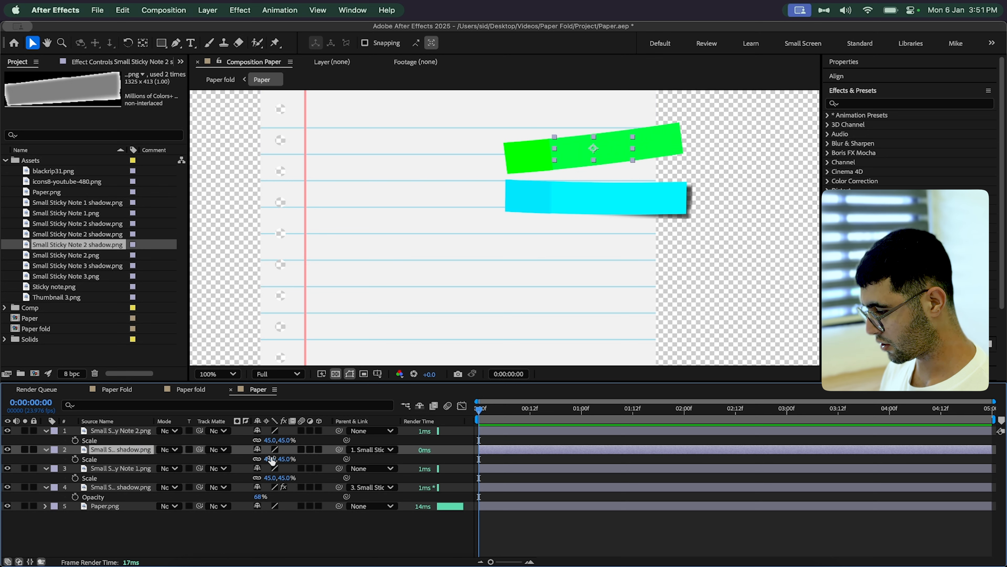
left_click_drag(271, 458, 302, 457)
left_click_drag(541, 160, 550, 161)
Copy the Tint and Gaussian Blur effects from the cyan note's shadow layer to the green note's shadow layer.
left_click(127, 487)
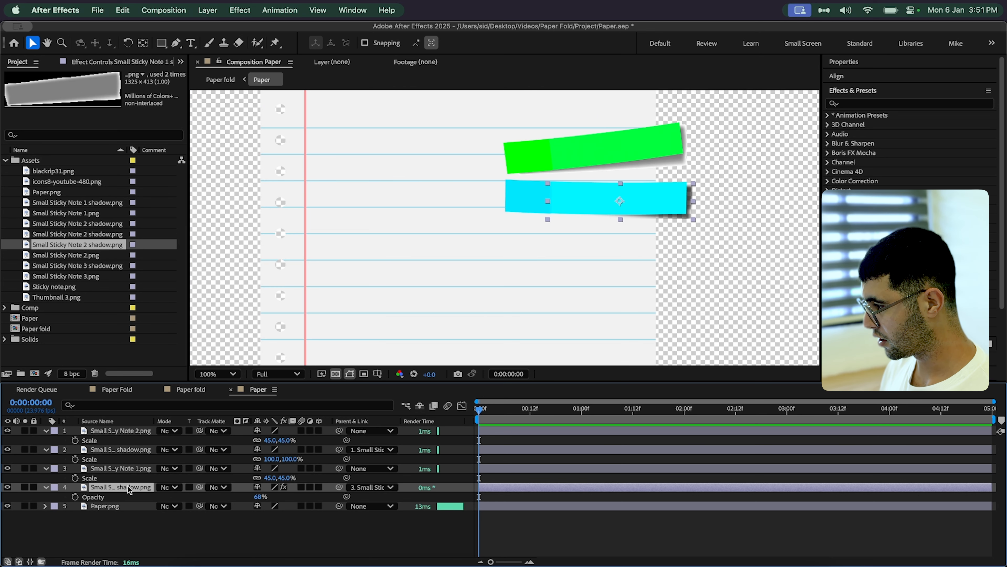
left_click(87, 62)
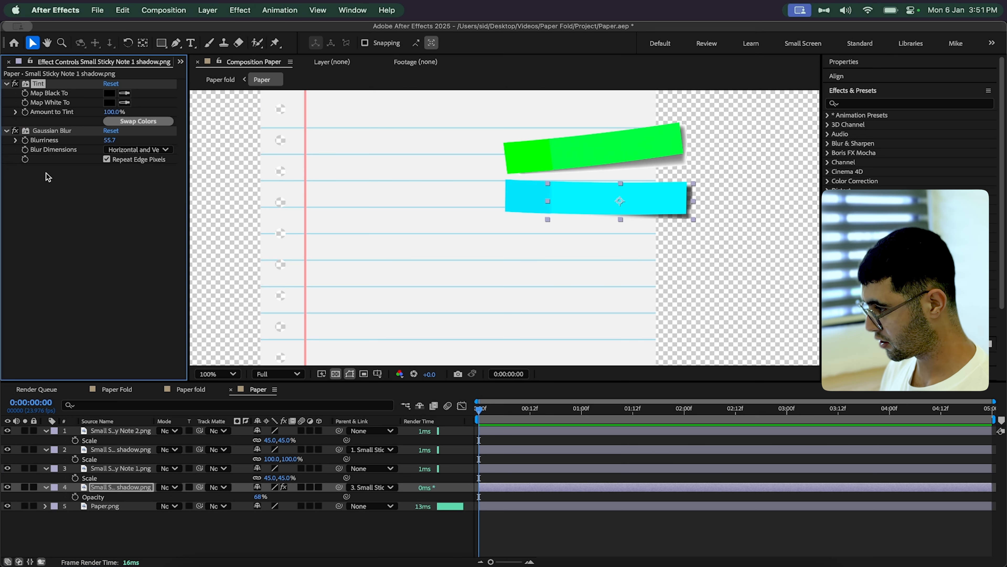
left_click(48, 132)
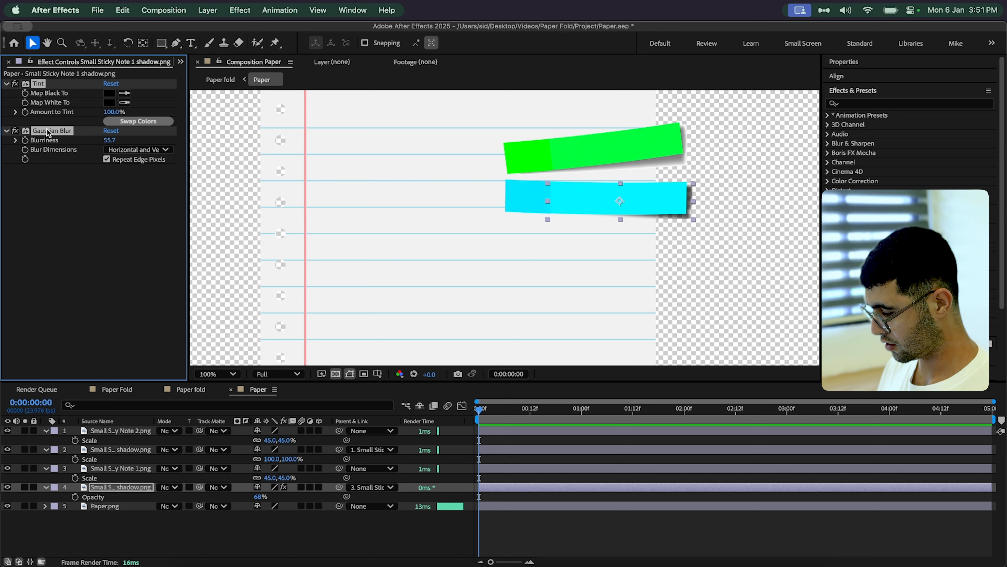
left_click(109, 451)
key("super+v")
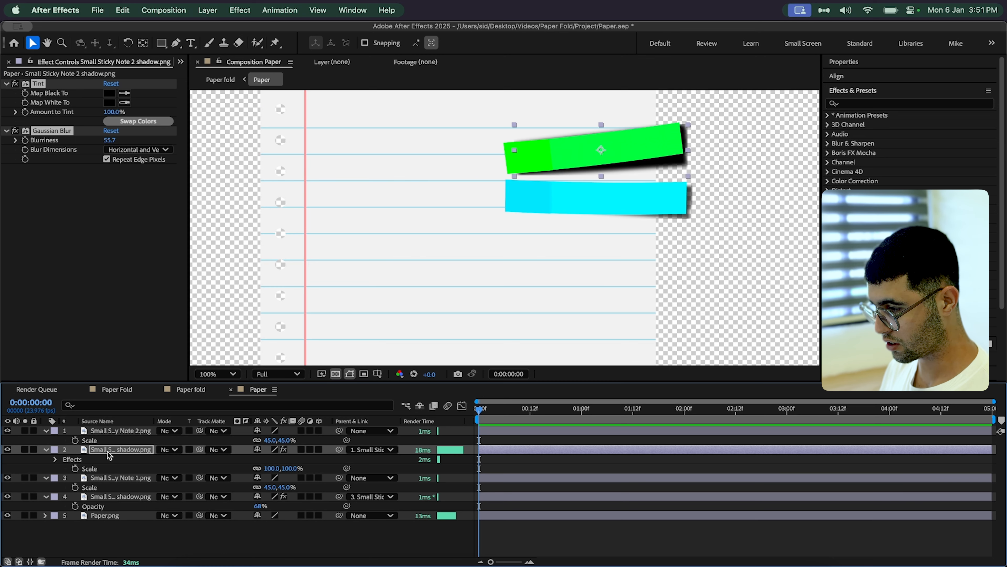
Lower the green sticky note's shadow opacity to 69%.
key("t")
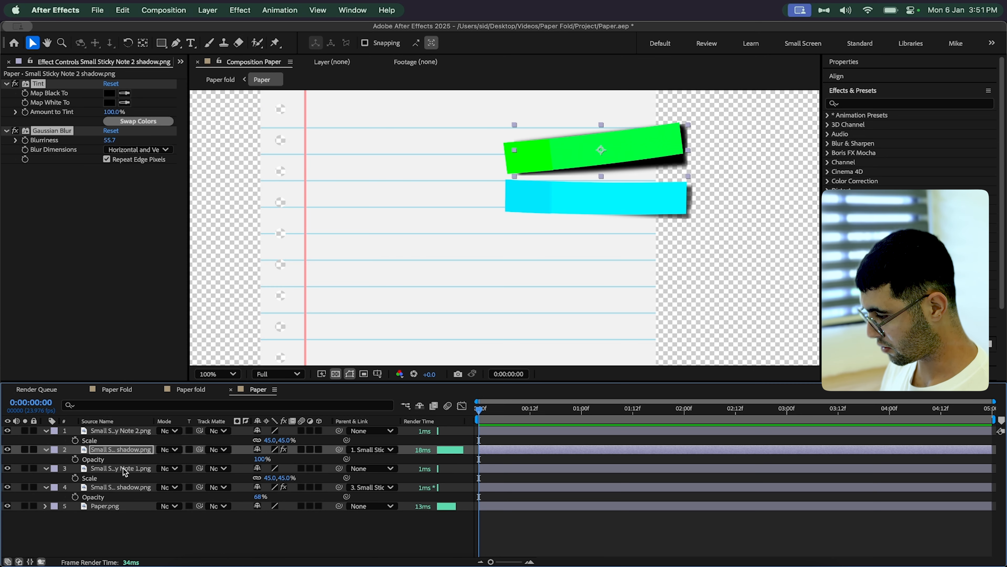
left_click_drag(260, 458, 243, 461)
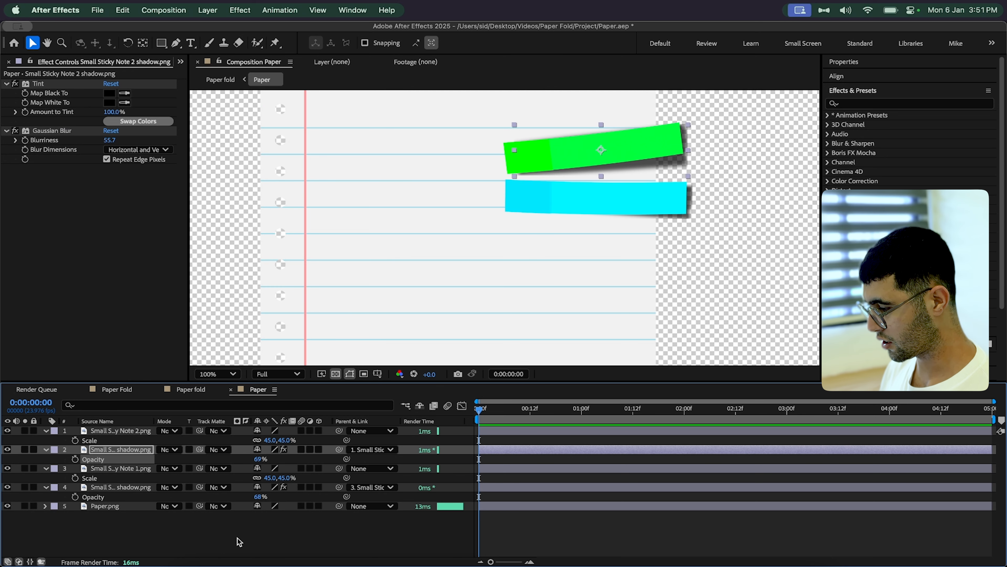
left_click(259, 543)
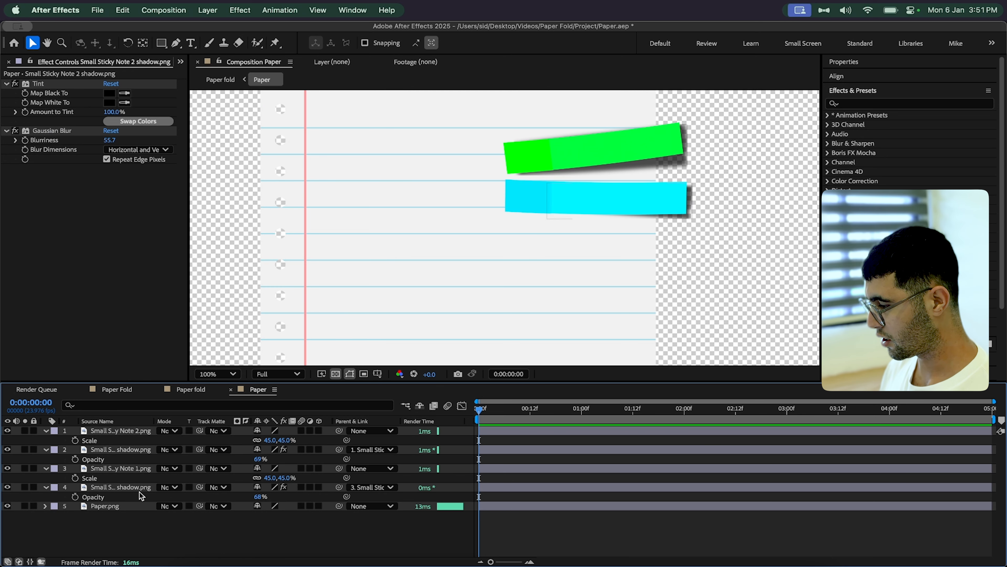
Reduce the green sticky note's shadow scale to 78% and nudge the shadow further right beneath the note.
left_click(119, 449)
key("s")
left_click(262, 459)
left_click_drag(263, 458, 261, 458)
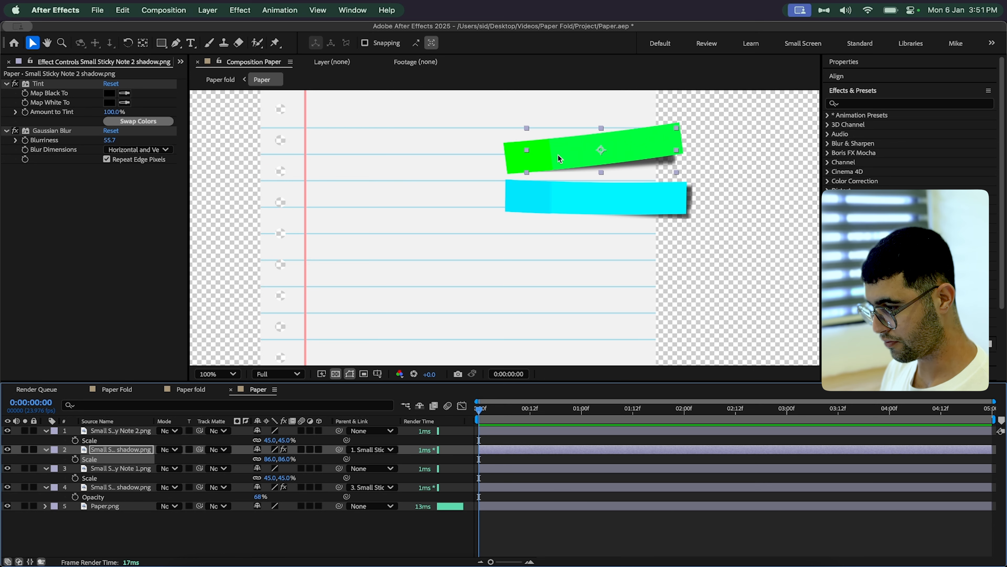
left_click_drag(558, 154, 562, 155)
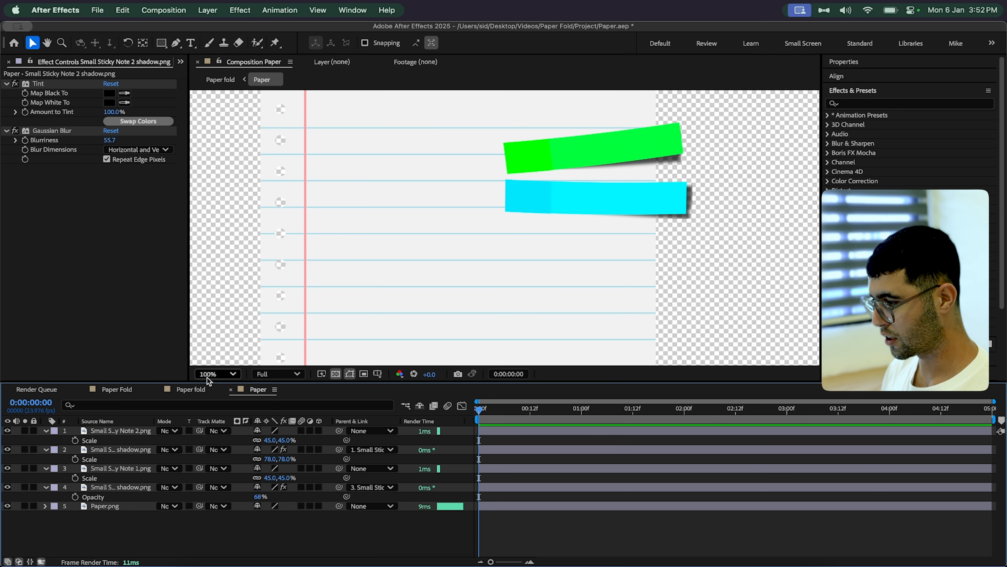
Add Small Sticky Note 3.png as the top layer with Small Sticky Note 3 shadow.png directly beneath it, and parent the shadow to the note.
left_click(181, 61)
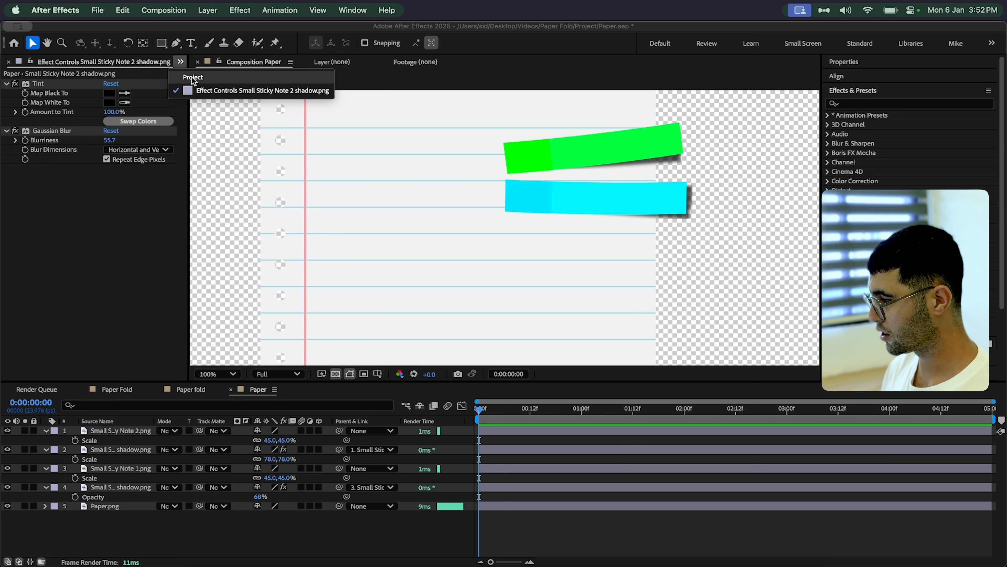
left_click(193, 78)
left_click(26, 276)
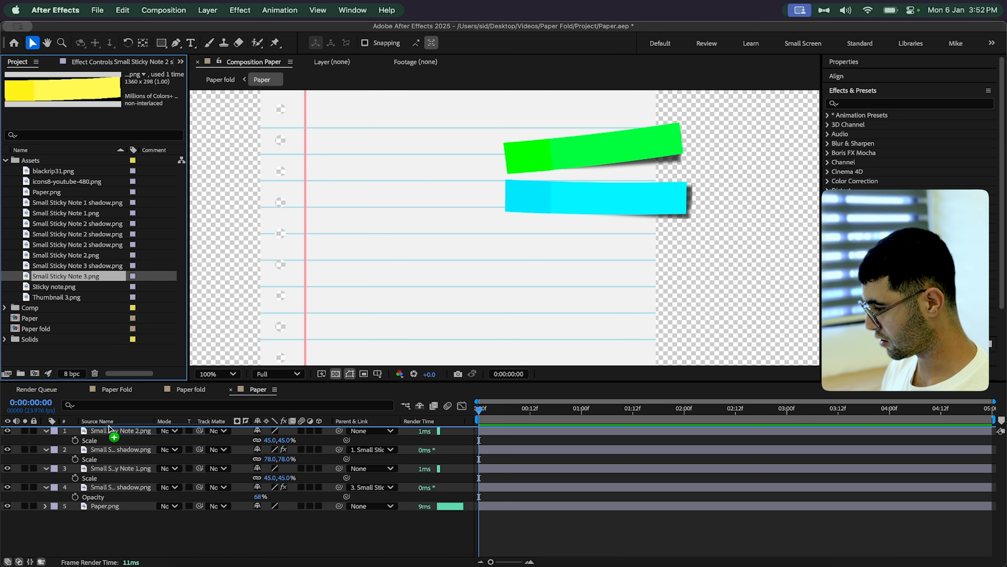
left_click_drag(24, 278, 90, 433)
left_click_drag(33, 259, 119, 436)
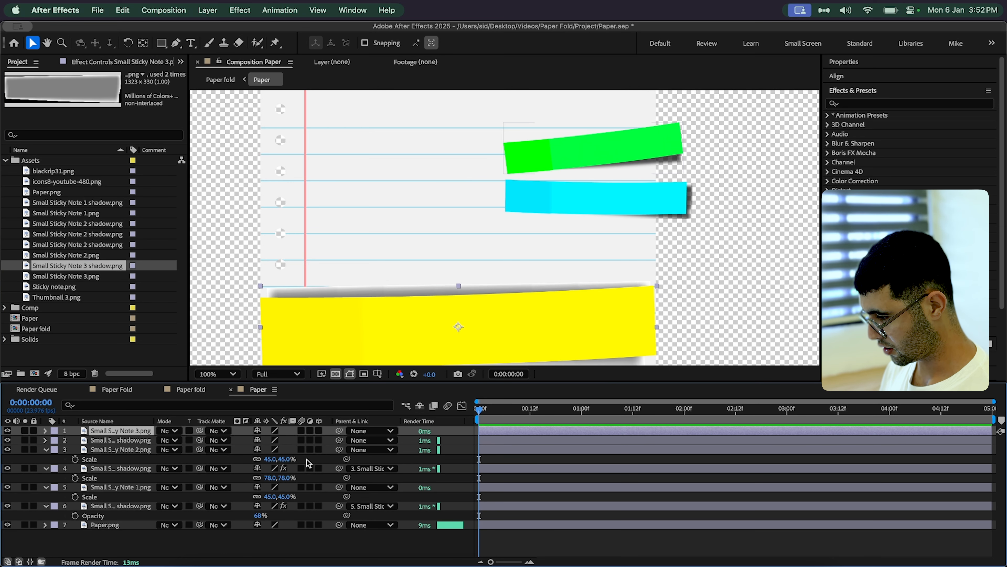
left_click_drag(339, 440, 113, 432)
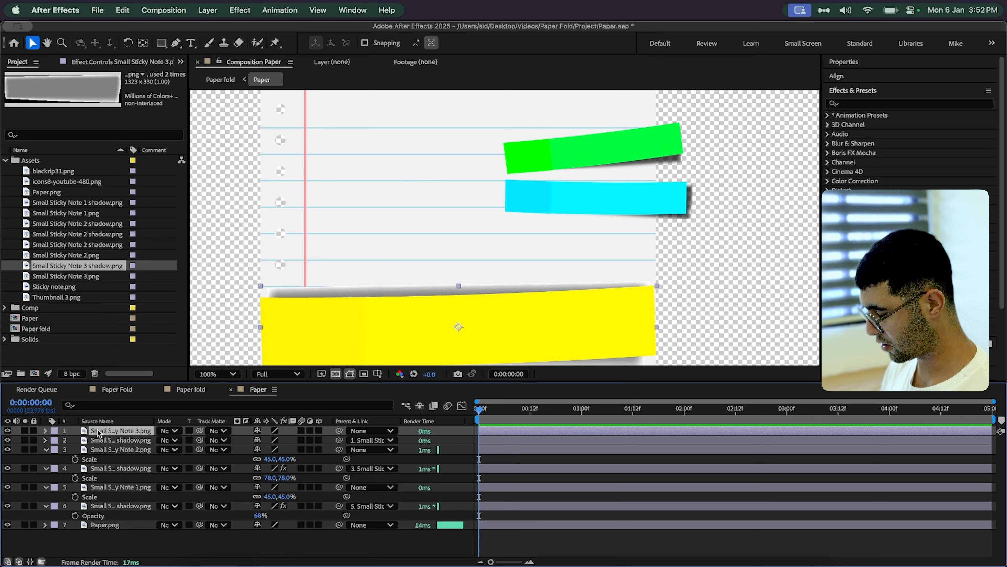
Scale the yellow sticky note to 45% and place it across the paper's right edge, just below the cyan note.
key("s")
left_click(272, 440)
type("45")
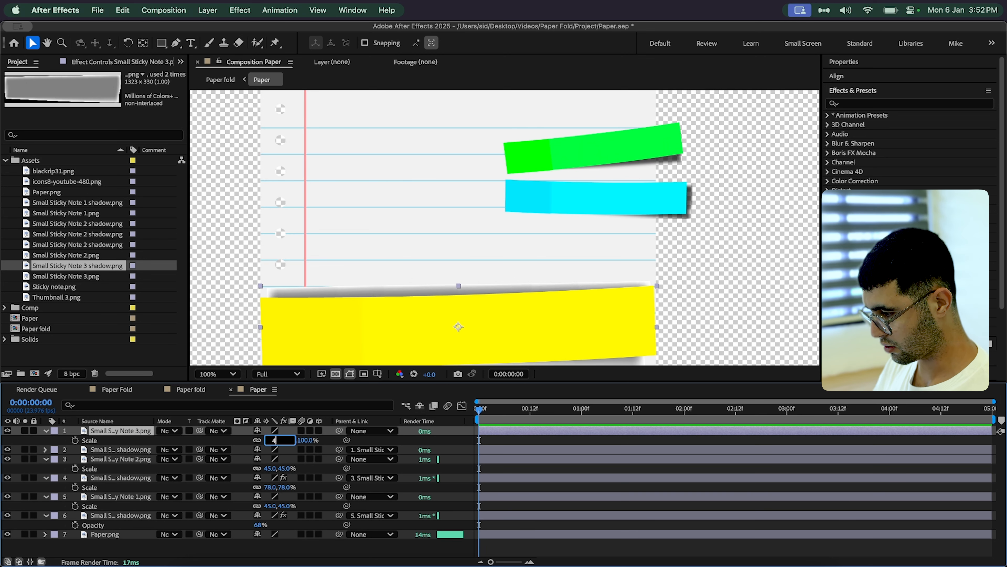
key("Return")
left_click_drag(399, 316, 538, 239)
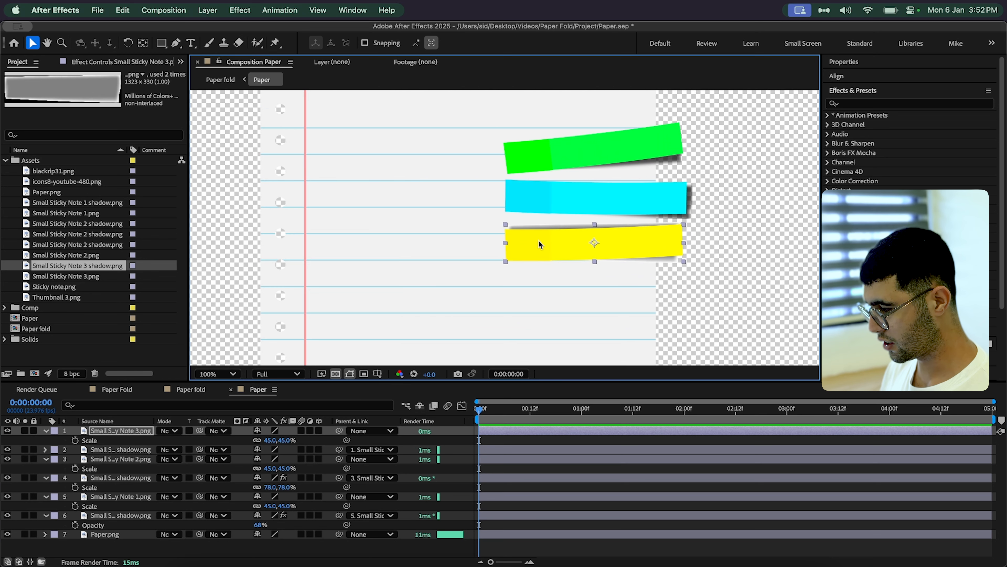
Scale the yellow sticky note's shadow to 80% and offset it slightly toward the note's lower right.
left_click(110, 452)
key("s")
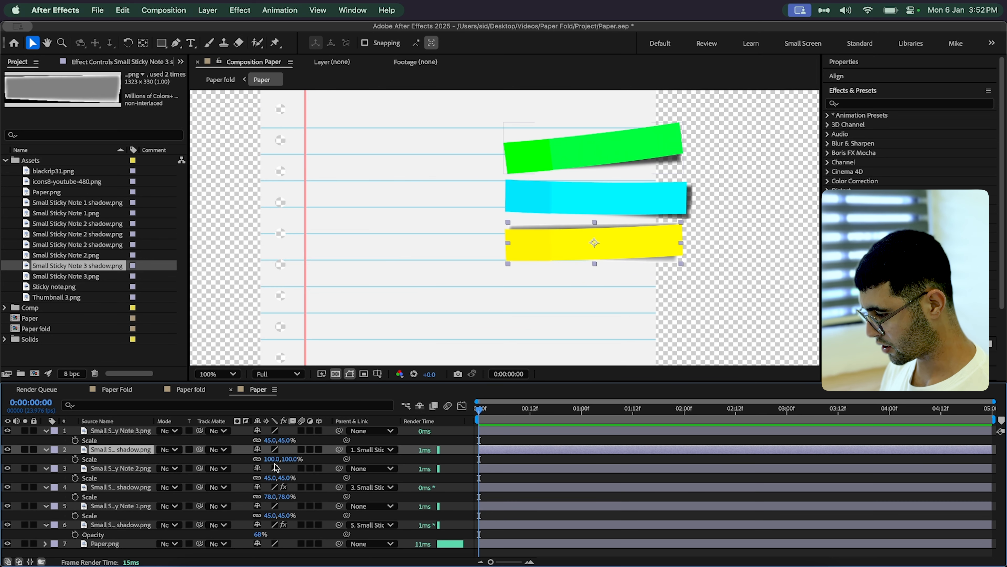
left_click(271, 458)
type("80")
key("Return")
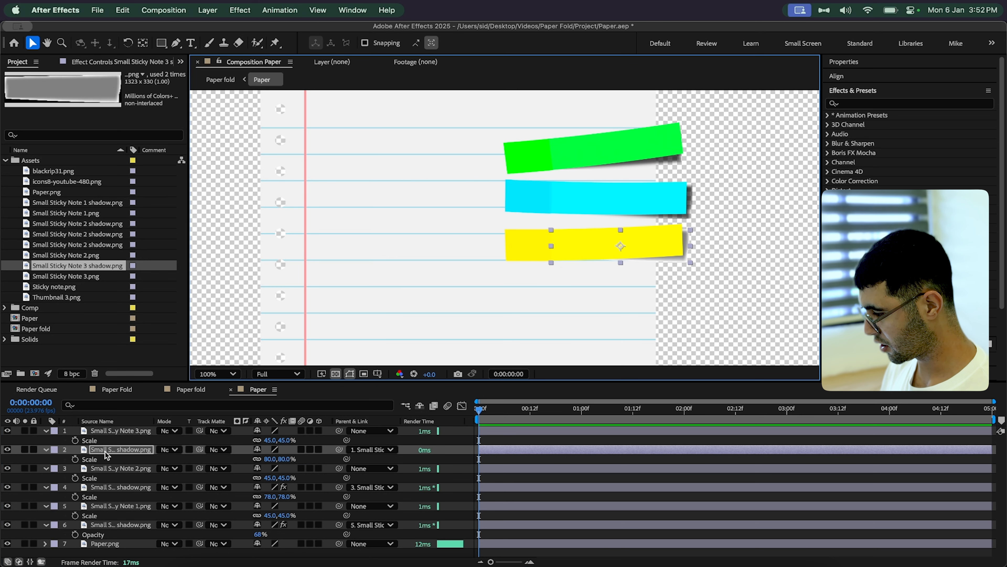
Set the yellow sticky note's shadow opacity to 68%.
key("t")
left_click(261, 459)
type("68")
key("Return")
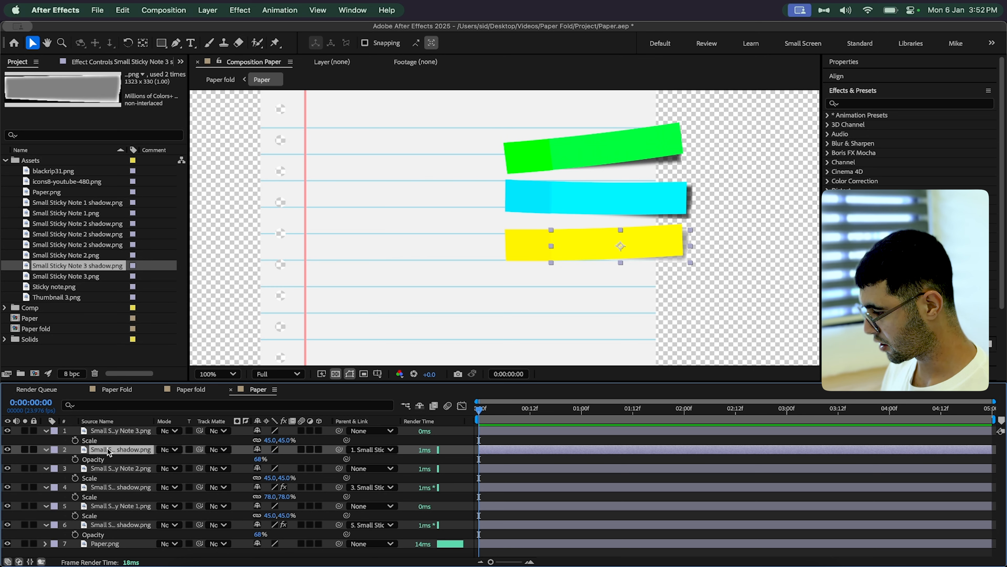
Copy the Tint and Gaussian Blur effects from the green note's shadow to the yellow note's shadow.
left_click(114, 487)
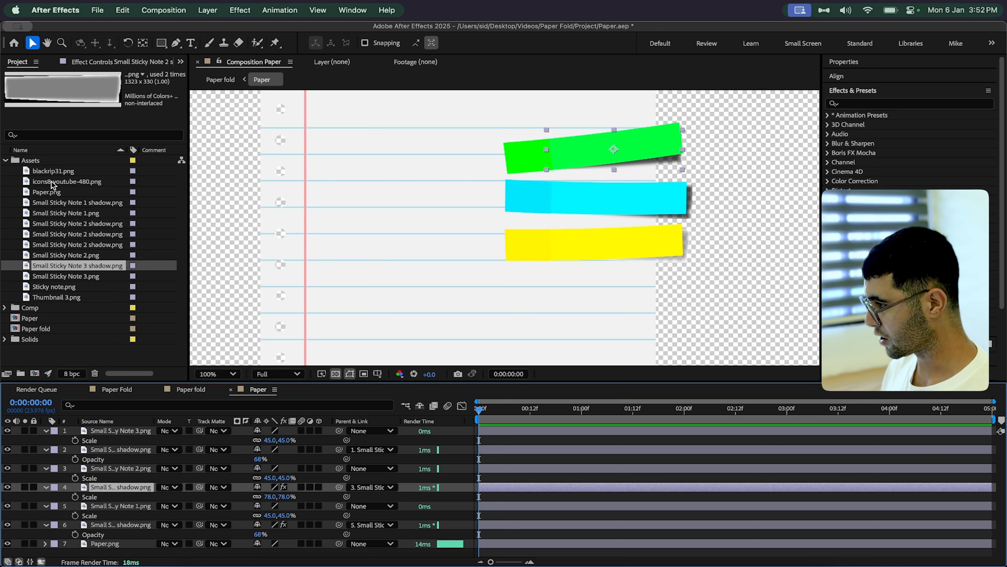
left_click(100, 60)
left_click(38, 83)
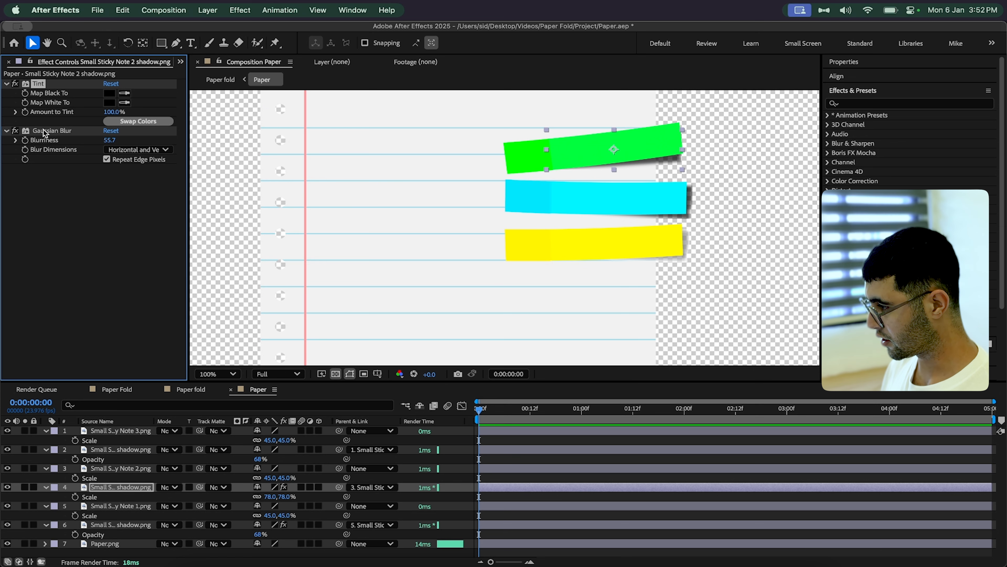
left_click(52, 132)
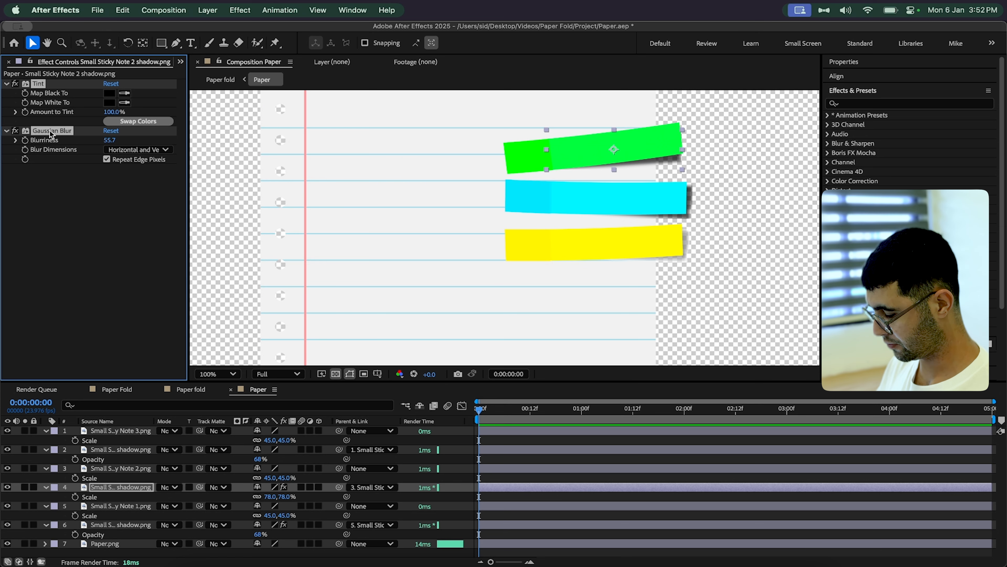
left_click(114, 449)
key("cmd+v")
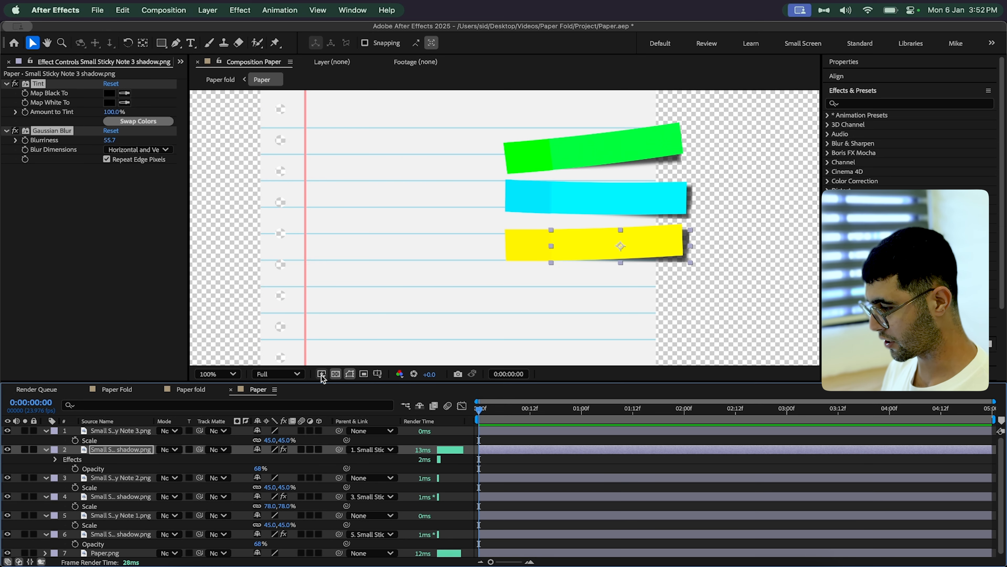
left_click(220, 374)
left_click(216, 153)
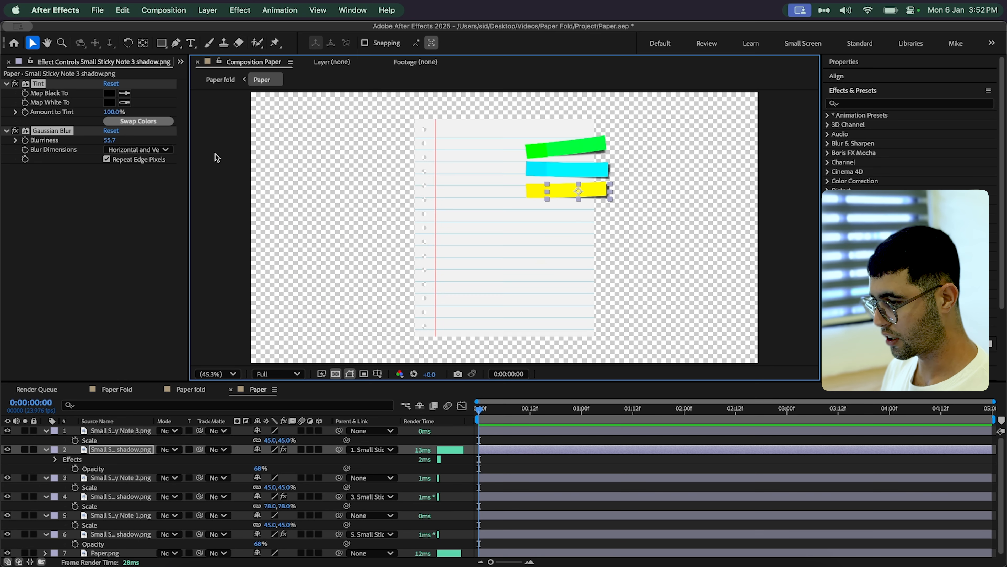
left_click(526, 481)
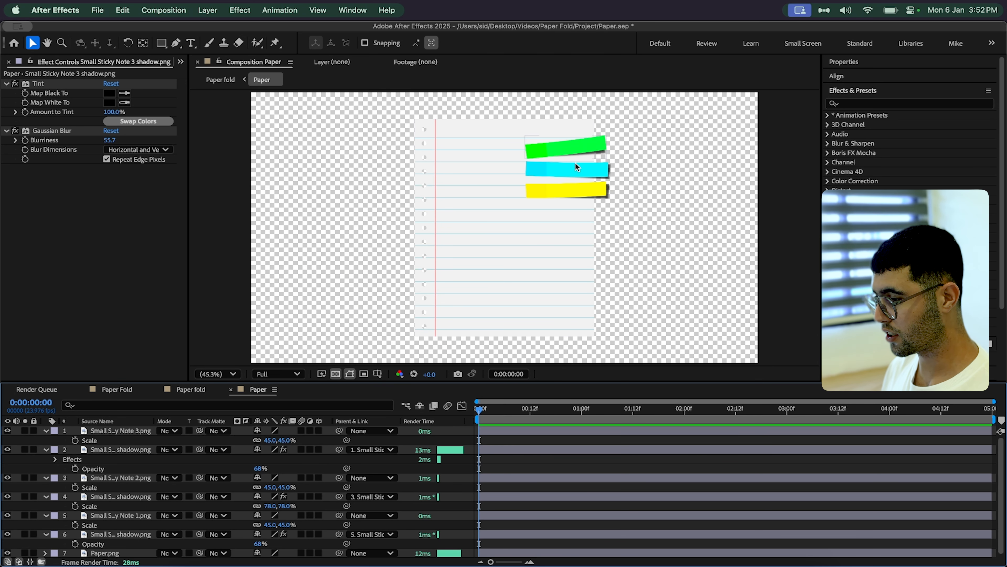
Pre-compose the cyan sticky note together with its shadow as "sticky note 1", moving all attributes into the new composition.
left_click(46, 430)
left_click(45, 440)
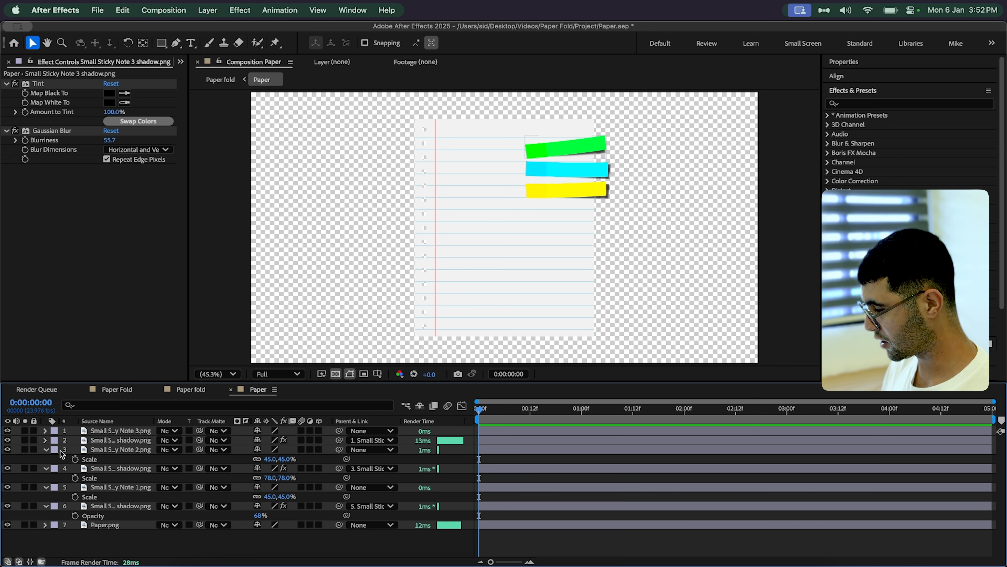
key("u")
left_click(110, 477)
left_click(110, 468, "shift")
key("super+shift+c")
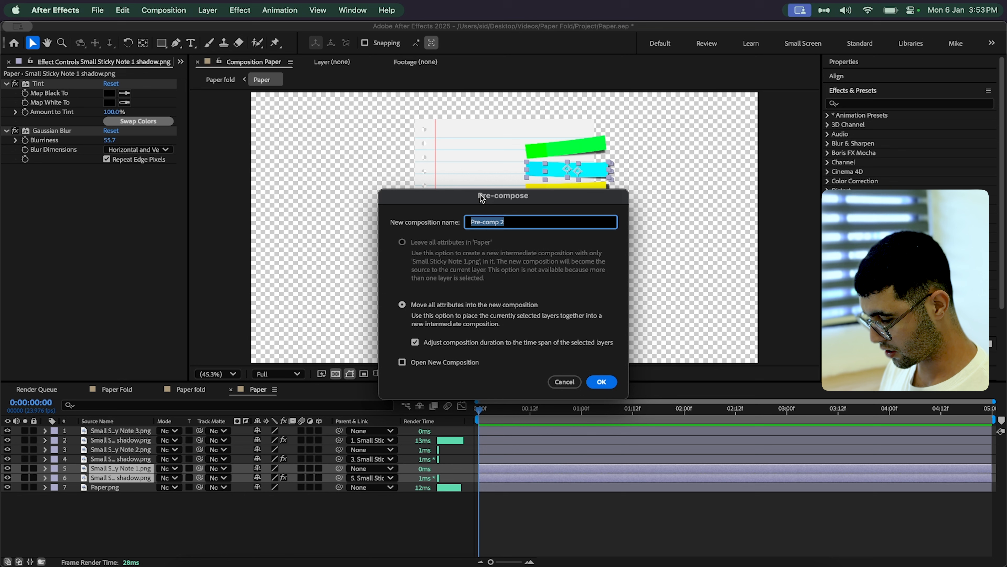
type("sticky note 1")
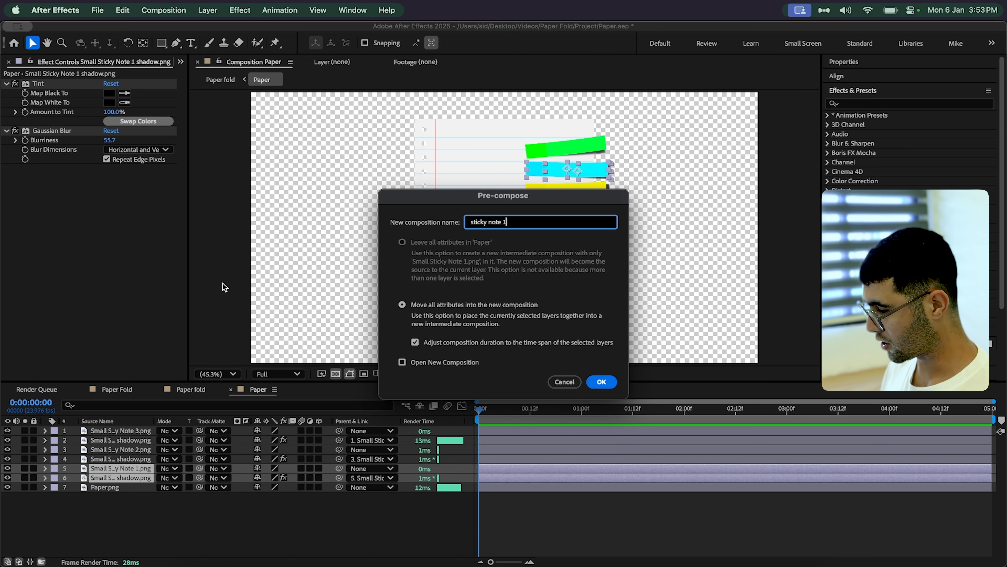
key("Return")
Pre-compose the green sticky note together with its shadow as "sticky note 2".
left_click(110, 460)
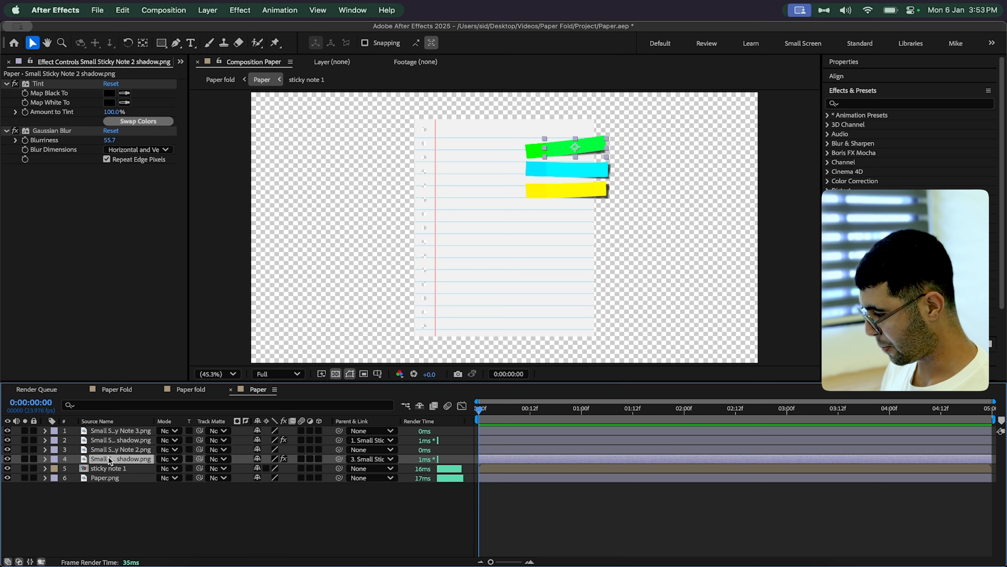
left_click(107, 451, "shift")
right_click(106, 452)
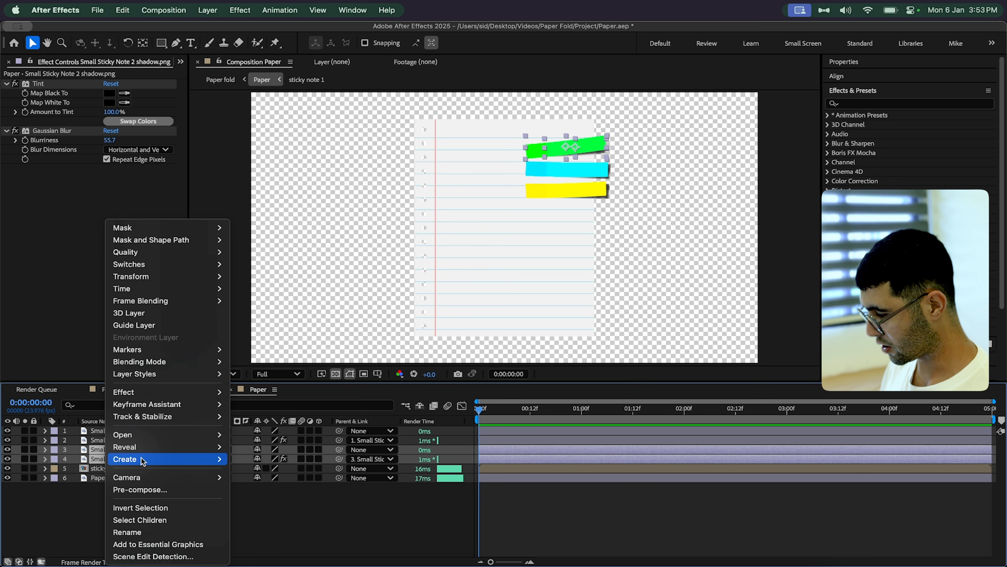
left_click(157, 493)
type("s")
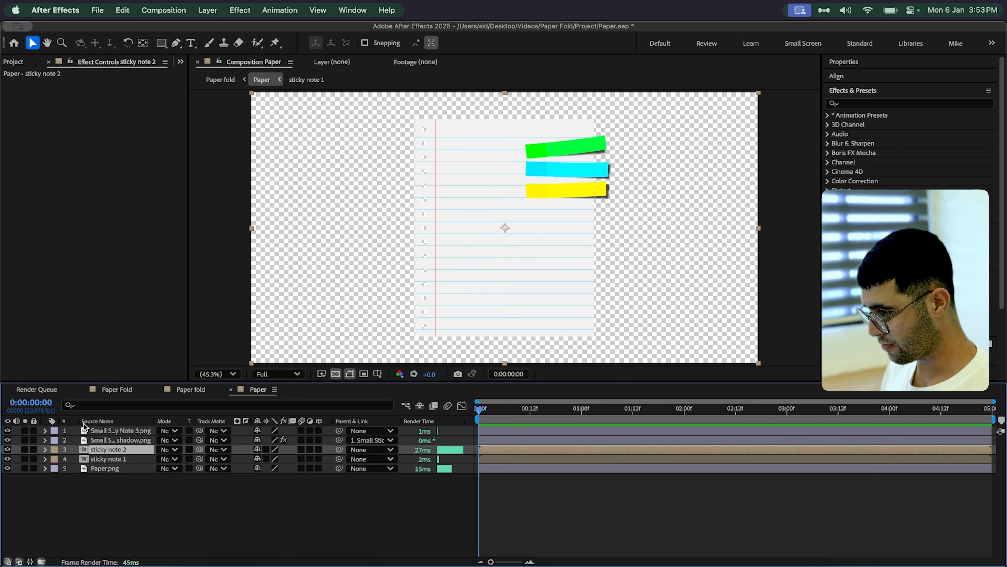
Rename the cyan note's layer "sticky note 2" and the green note's layer "sticky note 1", then move the green note's layer beneath the cyan one.
left_click(104, 460)
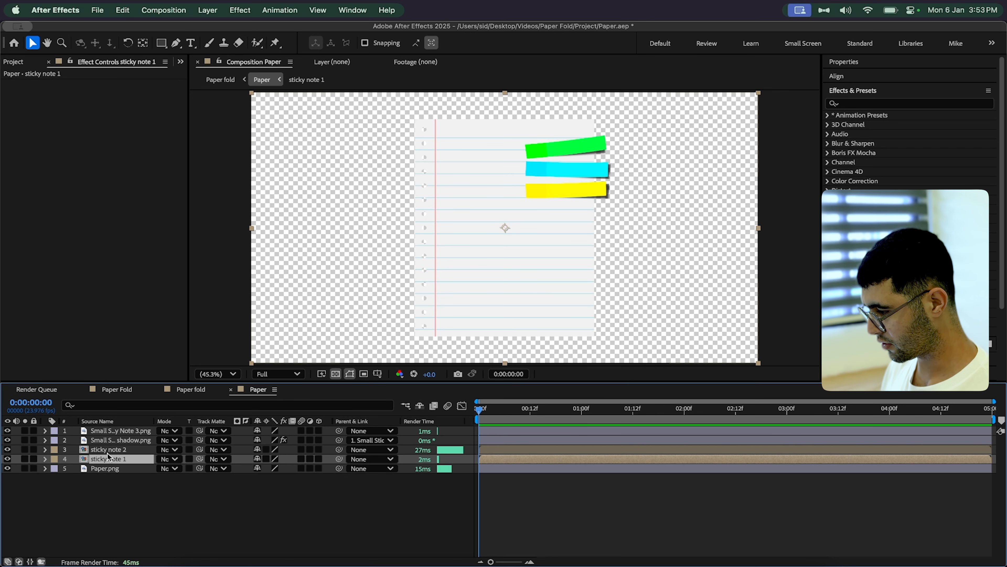
key("Return")
key("Right")
type("2")
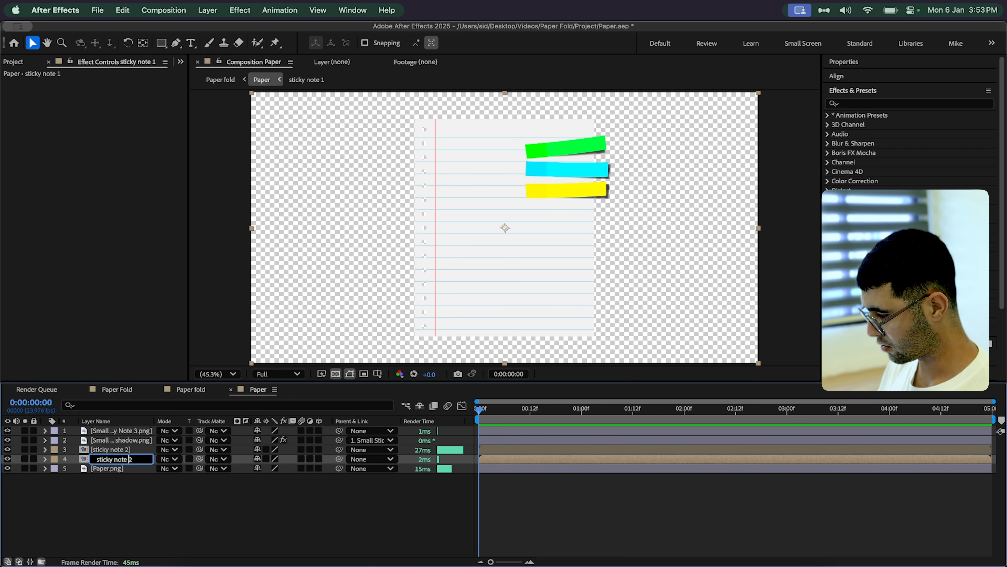
left_click(111, 451)
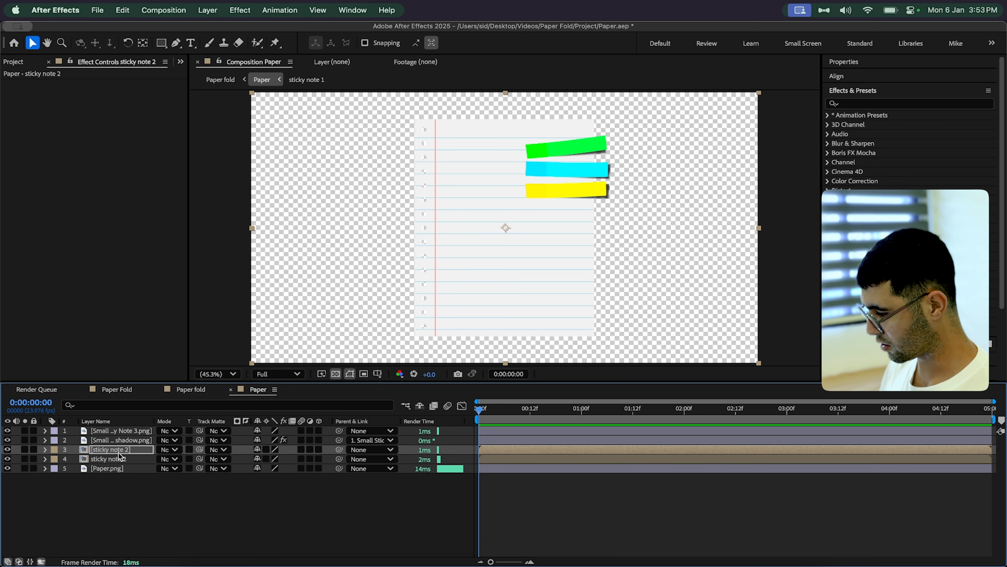
key("Return")
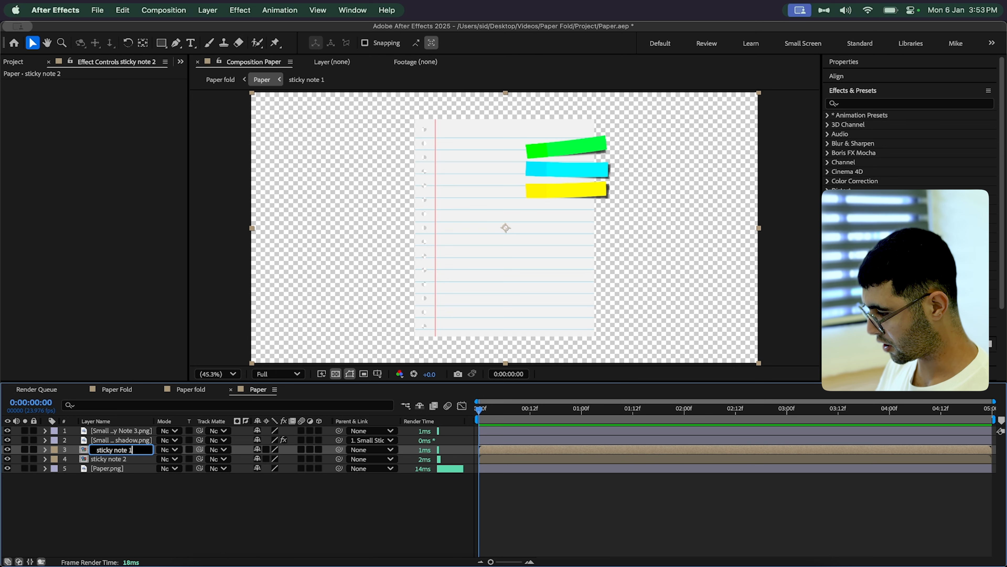
key("Return")
left_click_drag(113, 451, 113, 467)
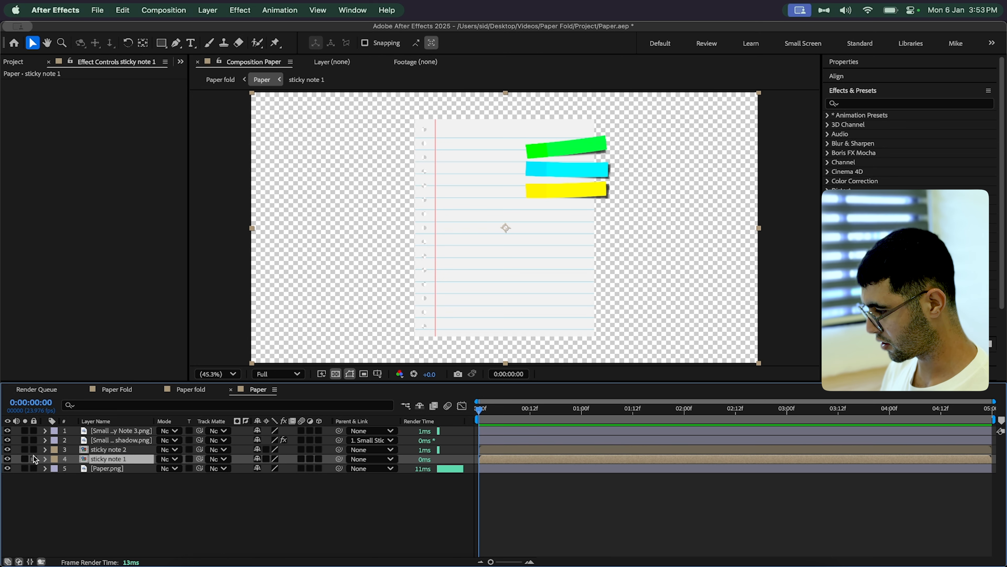
Pre-compose the yellow sticky note together with its shadow as "Sticky note 3".
left_click(119, 439)
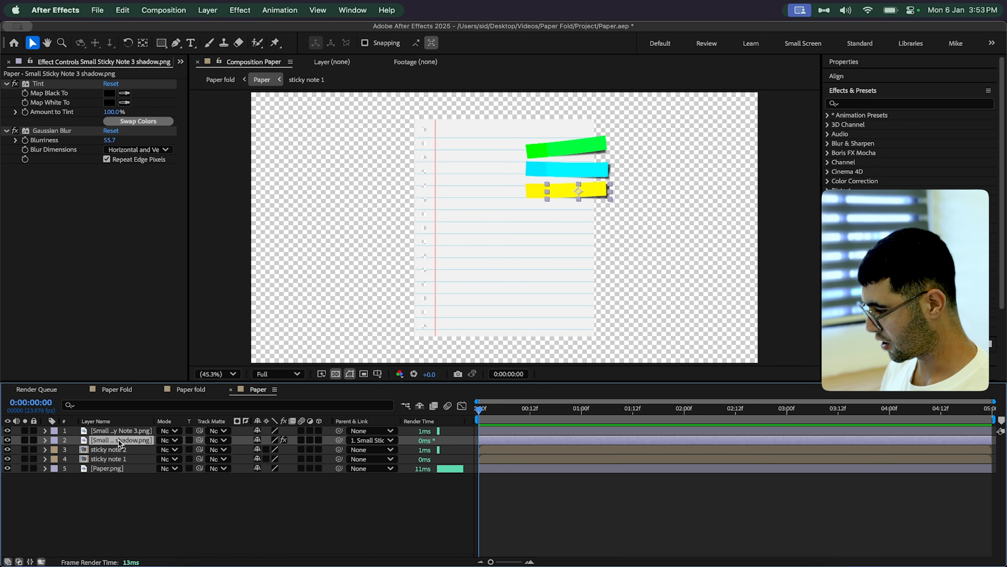
left_click(113, 430, "shift")
key("super+shift+c")
type("Sticky n")
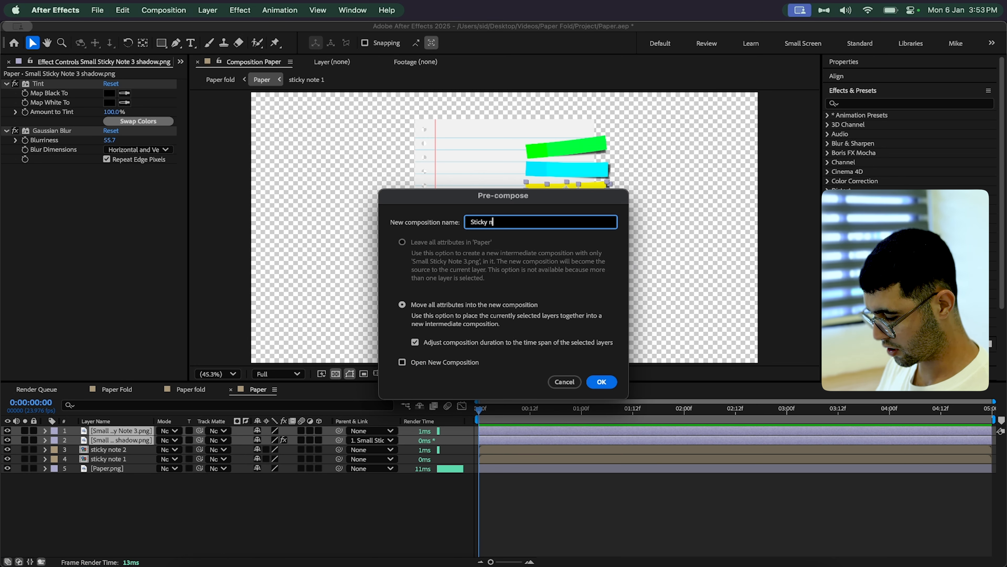
key("Return")
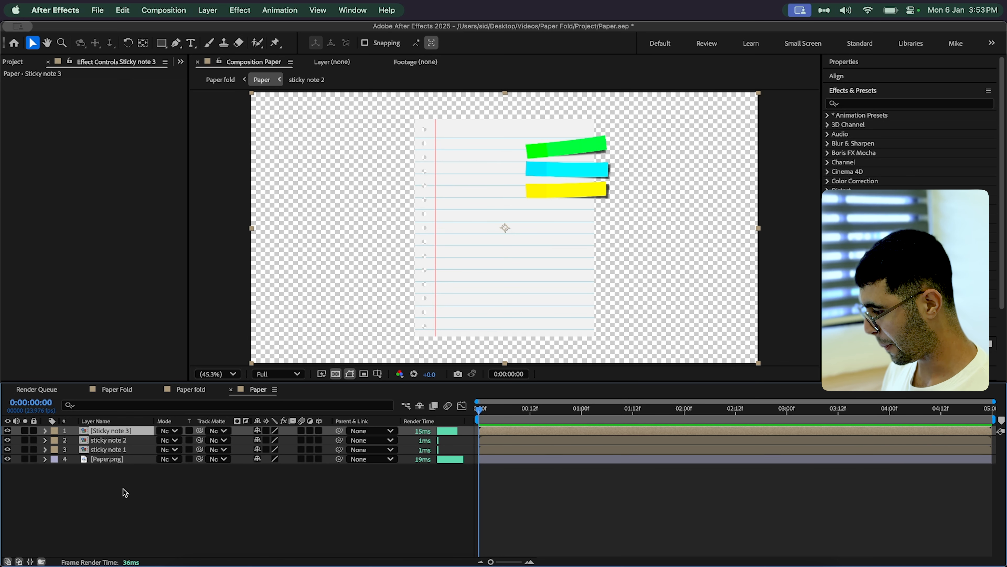
List the layers by source name, move the sticky note 1 composition beneath sticky note 2, and open sticky note 1.
left_click(127, 476)
left_click(96, 420)
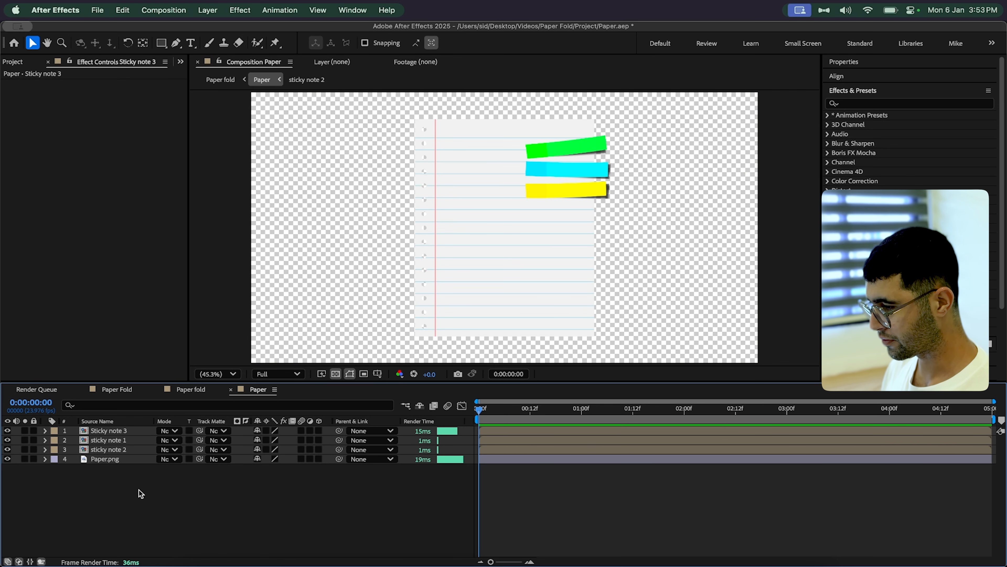
left_click(106, 441)
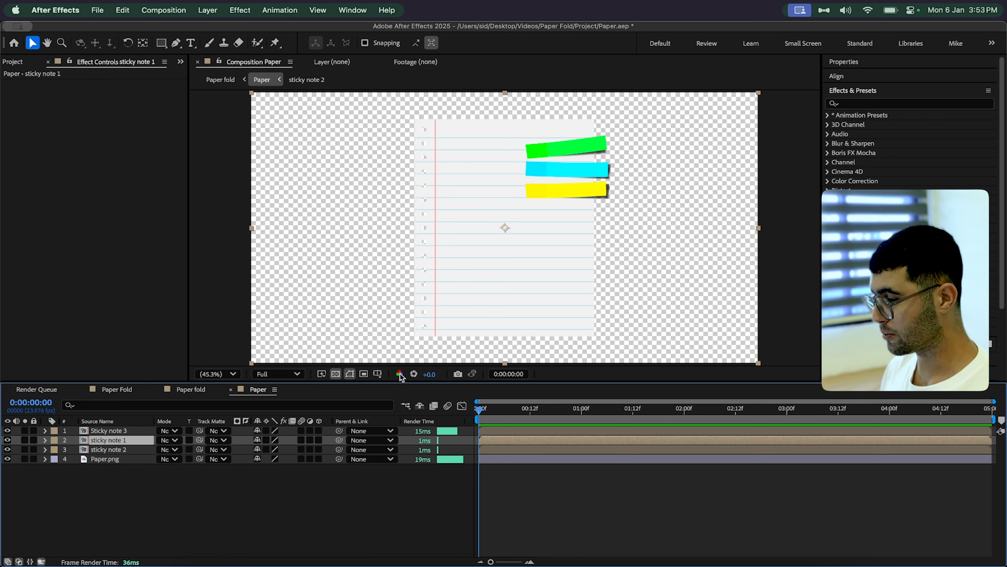
left_click_drag(83, 441, 86, 449)
double_click(83, 450)
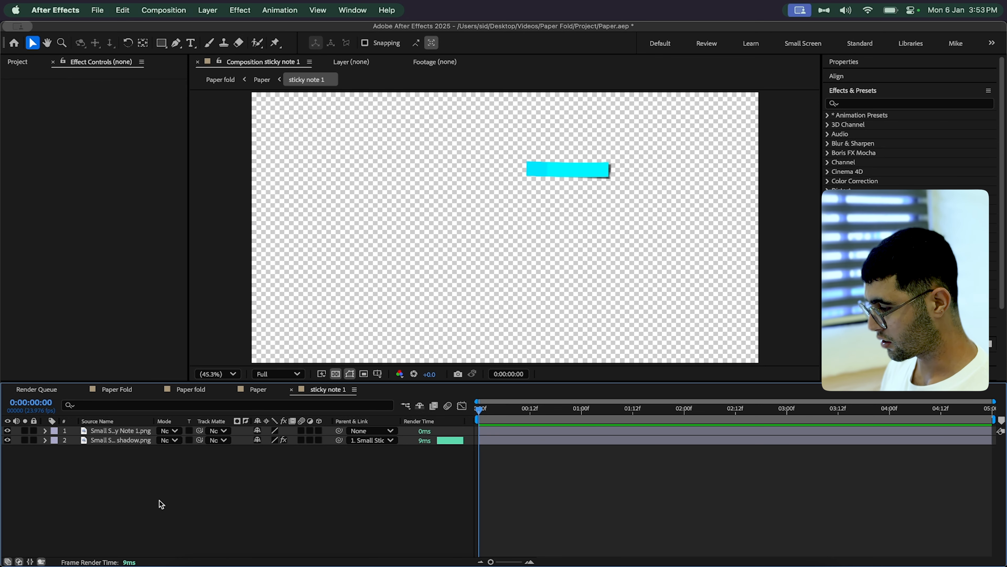
Create a text box over the lighter part of the cyan note and enter the person's full name in it.
scroll(589, 156, "up", 4)
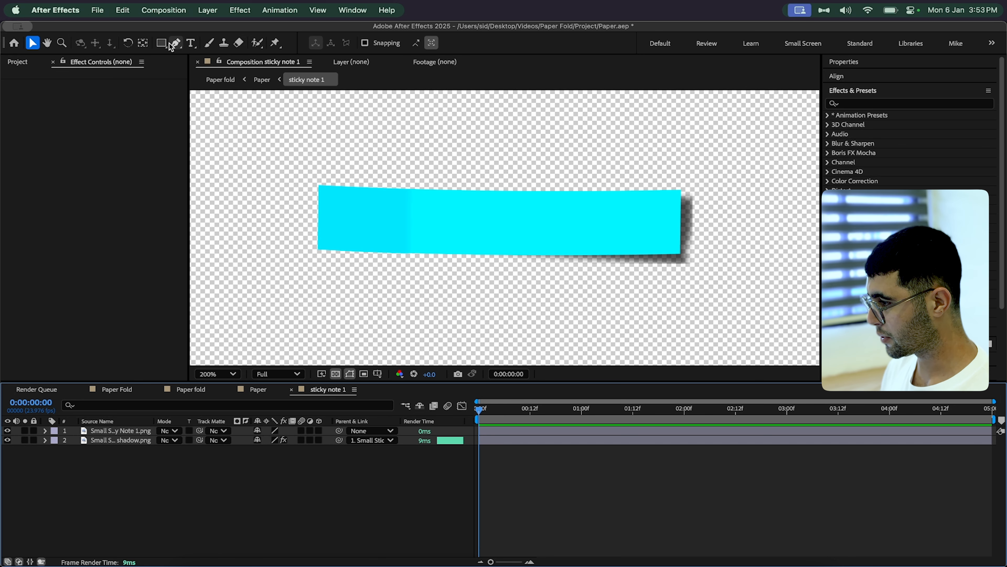
left_click(191, 43)
left_click_drag(417, 195, 671, 246)
type("Heytem")
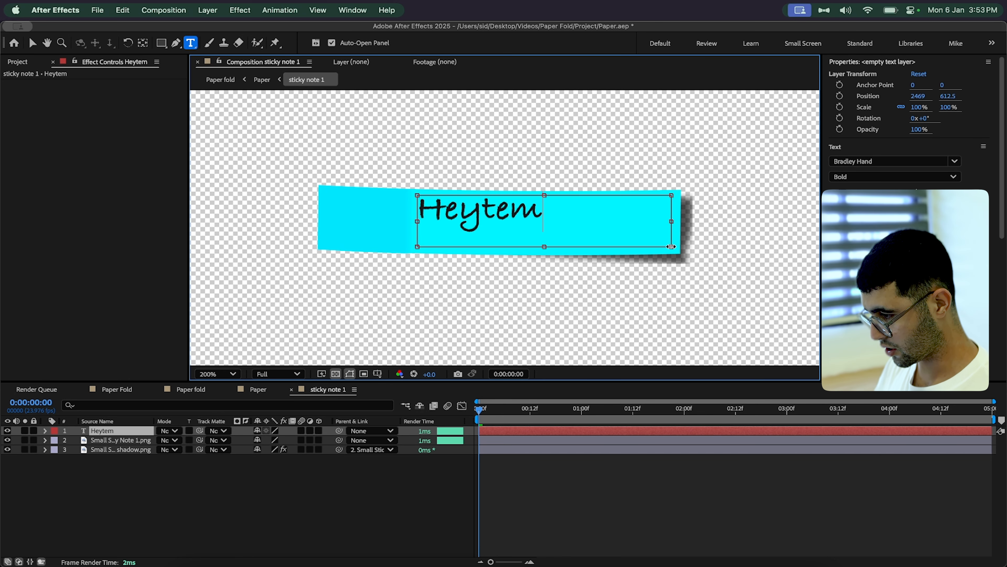
type(" Amrani")
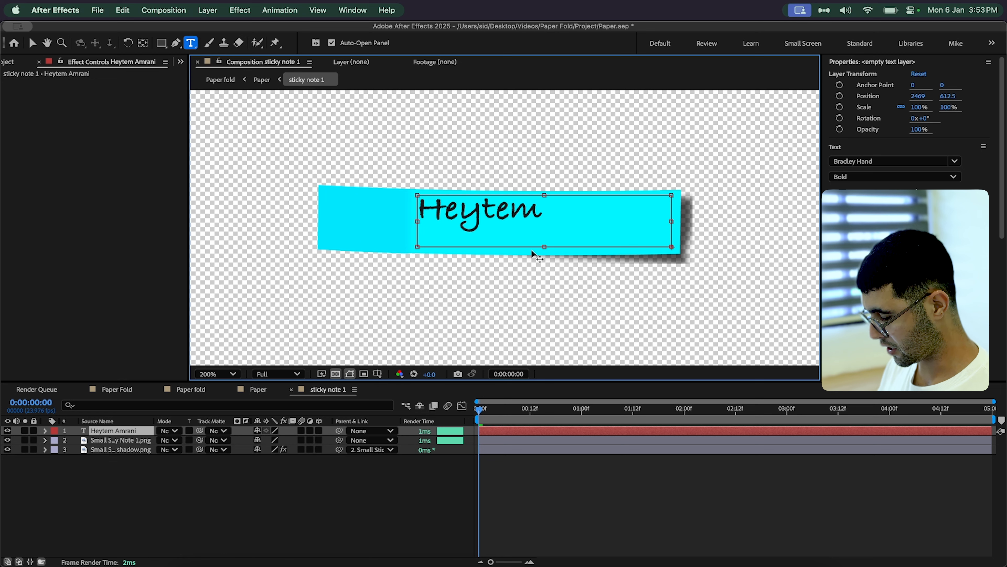
Reduce the name text's font size until the full name fits on one line of its text box.
key("super+a")
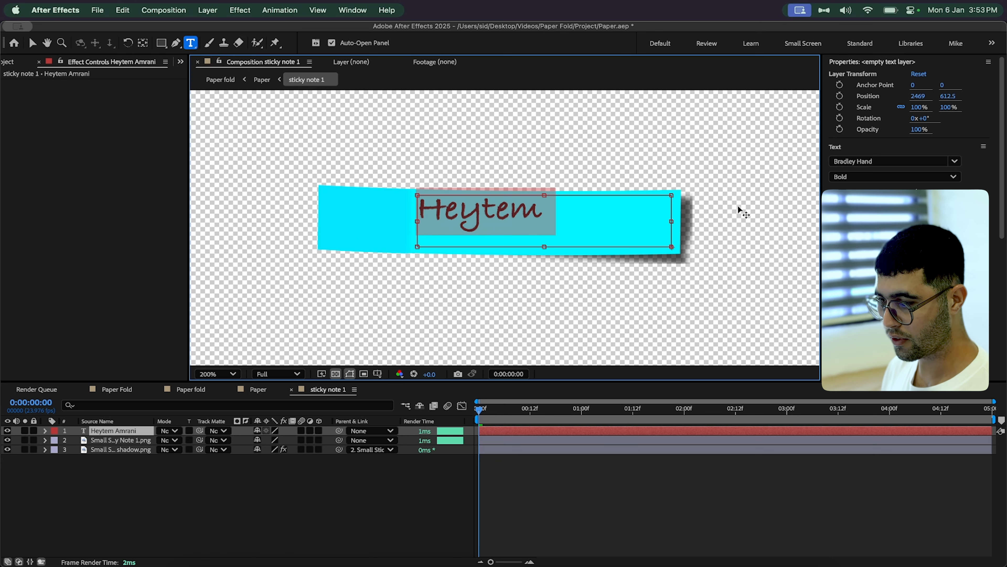
key("super+shift+comma")
key("super+shift+comma")
key("super+shift+period")
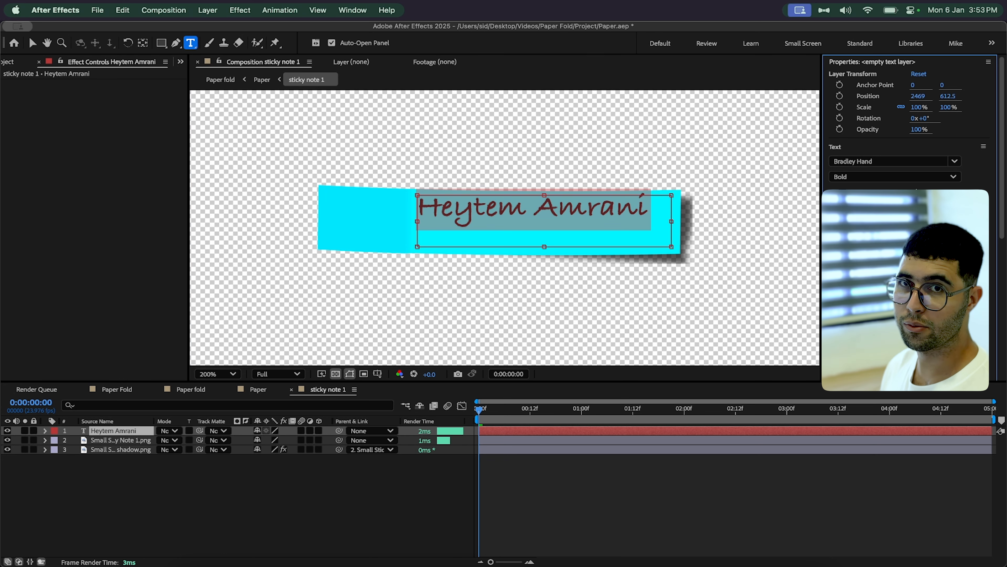
left_click(225, 471)
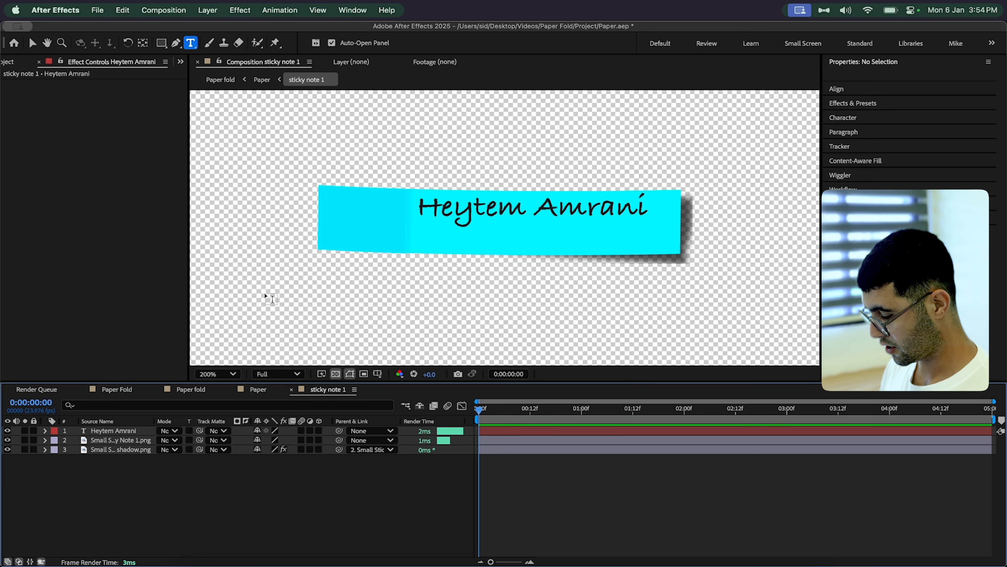
Scale the name text to 89% and place it vertically centred near the cyan note's right end.
key("v")
left_click_drag(494, 211, 511, 223)
key("s")
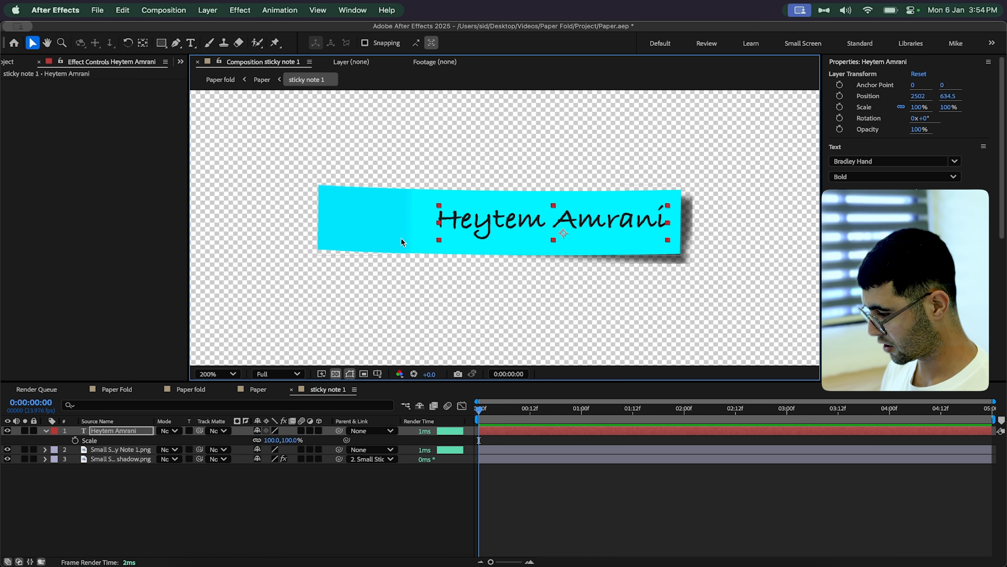
left_click_drag(268, 440, 259, 440)
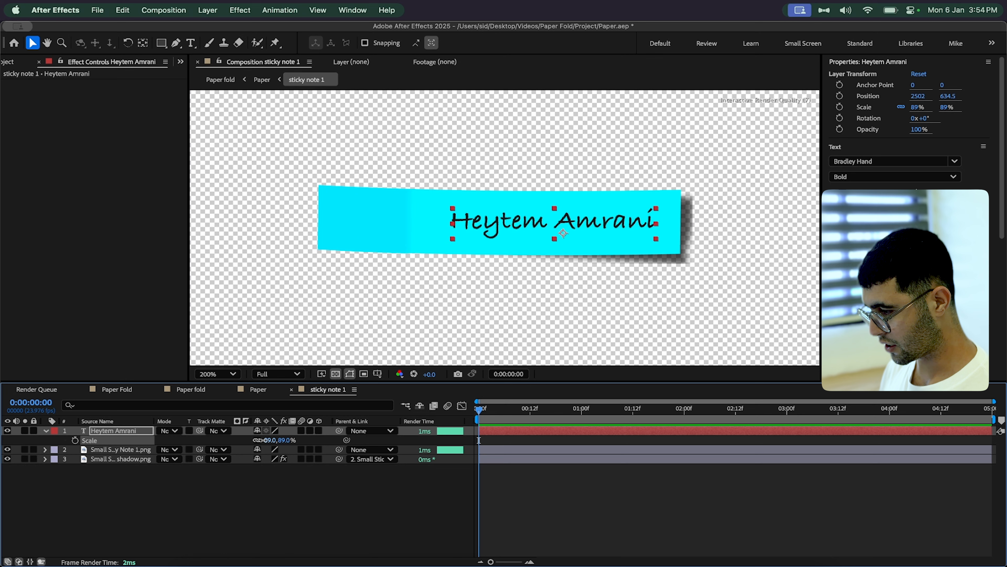
left_click_drag(504, 221, 513, 221)
Add icons8-youtube-480.png over the cyan note as the top layer and reveal its scale.
left_click(17, 62)
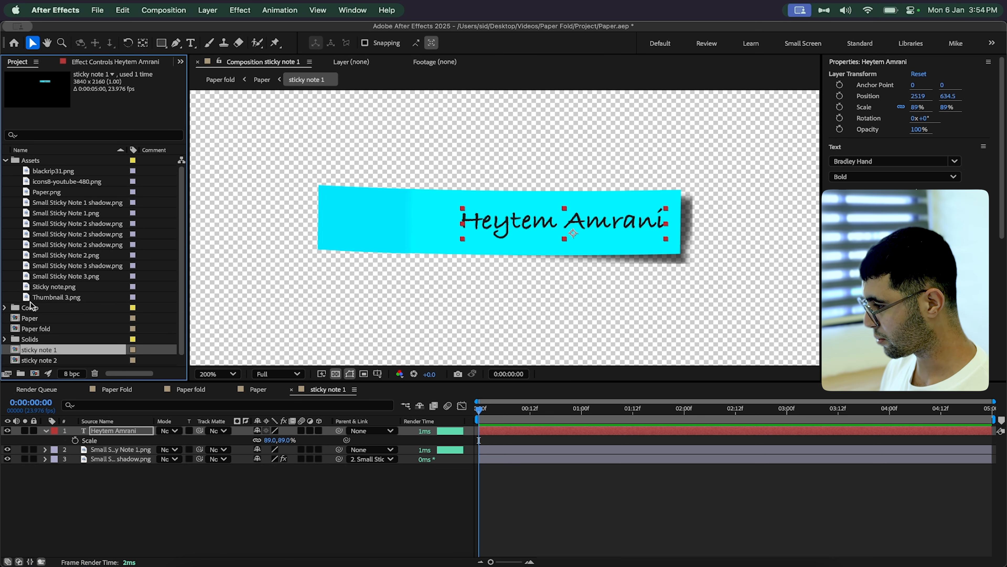
left_click(29, 181)
left_click_drag(30, 181, 401, 212)
key("s")
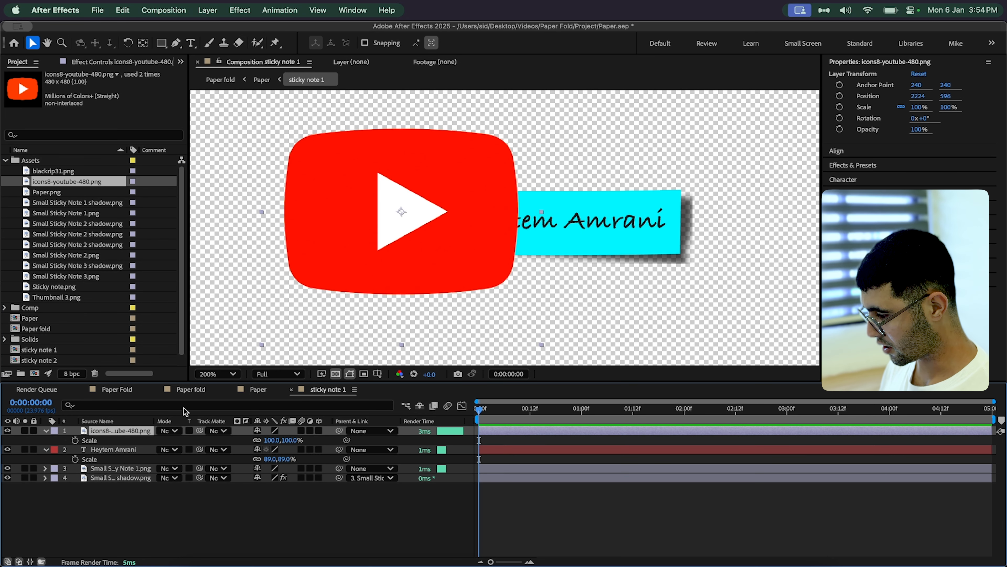
Scale the YouTube icon to 15% and place it on the cyan note directly to the left of the name.
left_click_drag(269, 439, 239, 439)
left_click_drag(389, 215, 417, 227)
left_click(271, 440)
type("15")
key("Return")
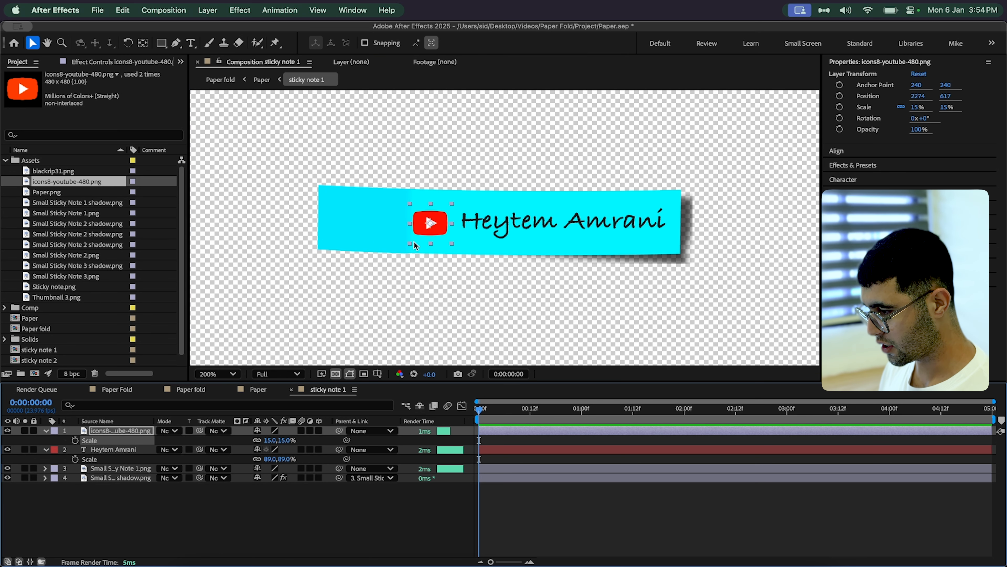
left_click_drag(427, 230, 434, 228)
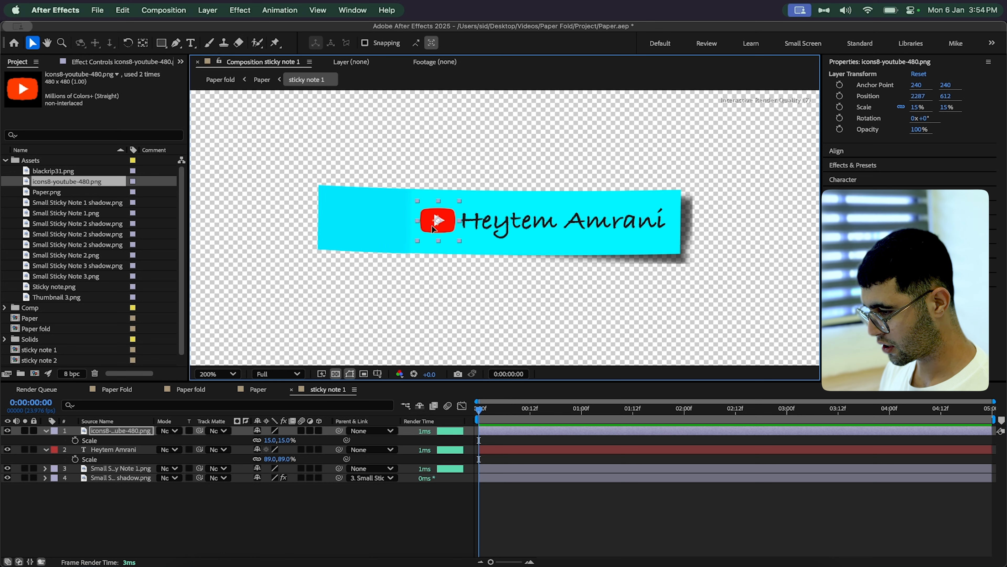
Cut the name text and YouTube icon layers out of the cyan note's composition.
left_click(262, 521)
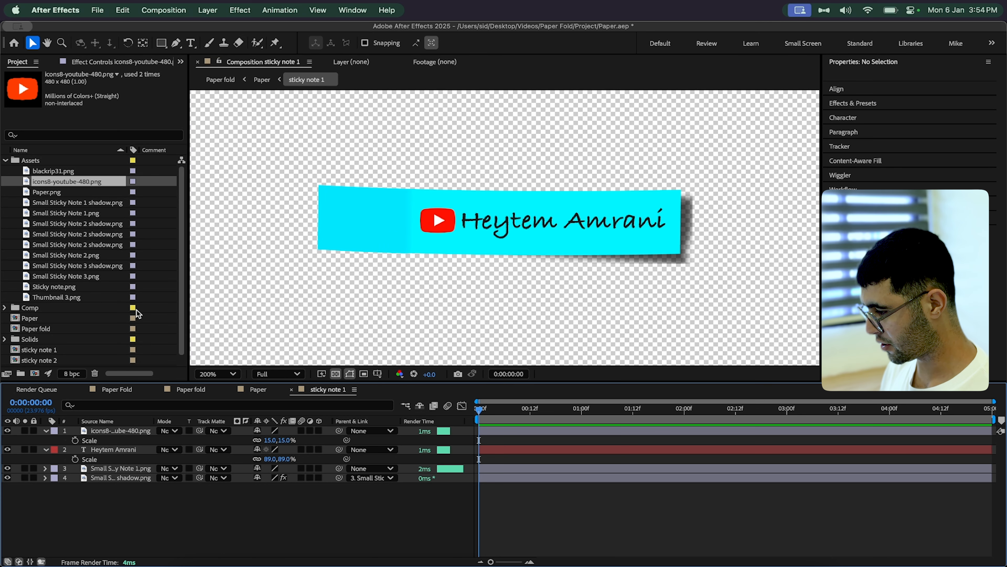
left_click(257, 389)
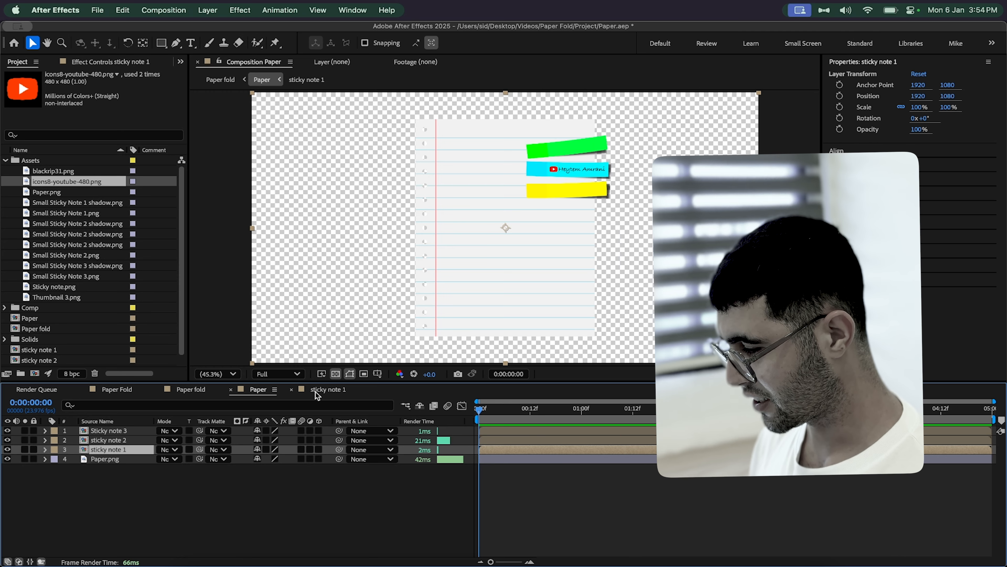
left_click(315, 392)
left_click(110, 447)
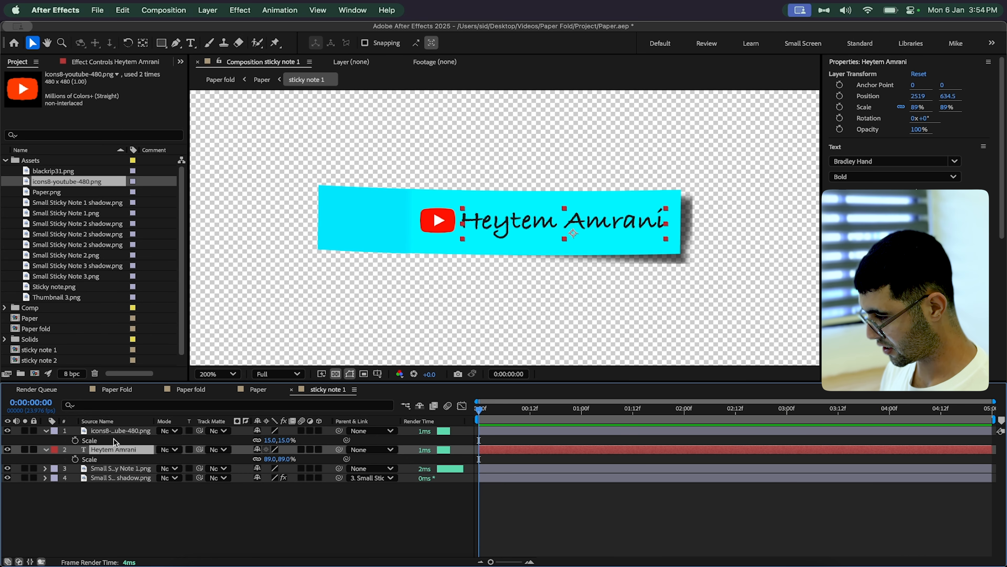
left_click(114, 430, "shift")
key("Delete")
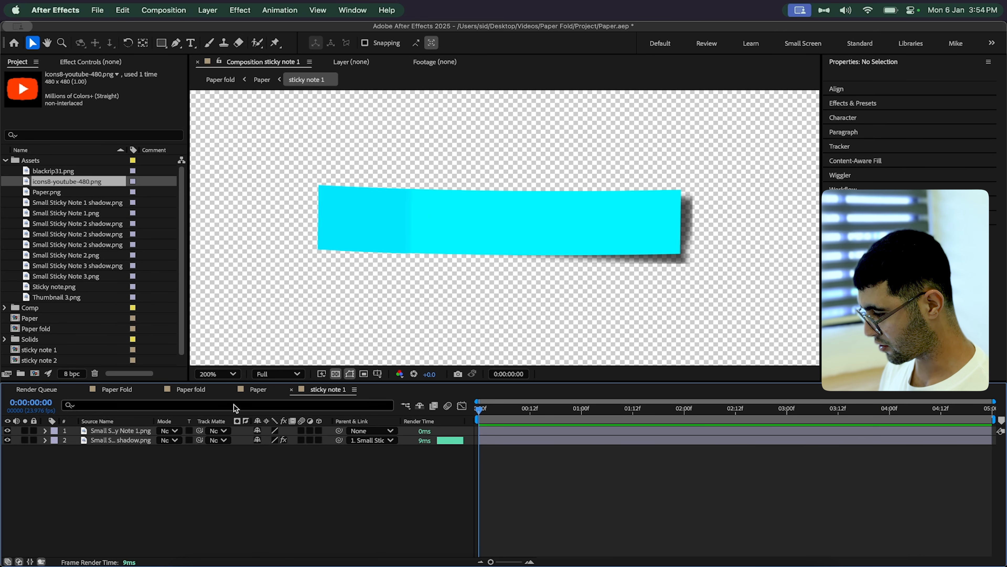
In the Paper composition, rename the green note's layer to sticky note 1 and the cyan note's layer to sticky note 2.
left_click(253, 389)
left_click(97, 440)
left_click(7, 439)
left_click(7, 439)
left_click(124, 449)
key("Return")
key("Right")
key("BackSpace")
left_click(126, 500)
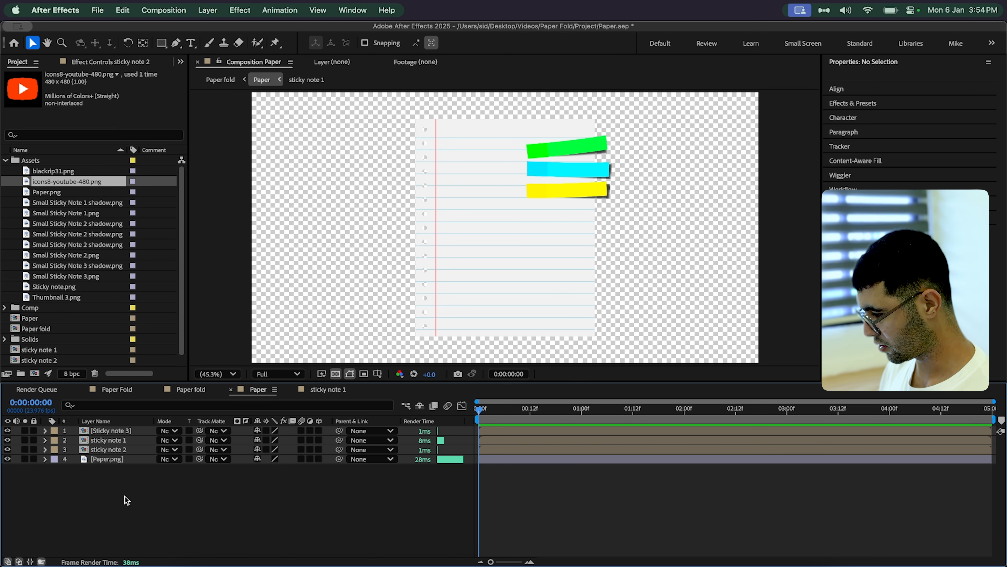
Paste the name text and YouTube icon into the green note's composition and move both onto the note.
left_click(101, 440)
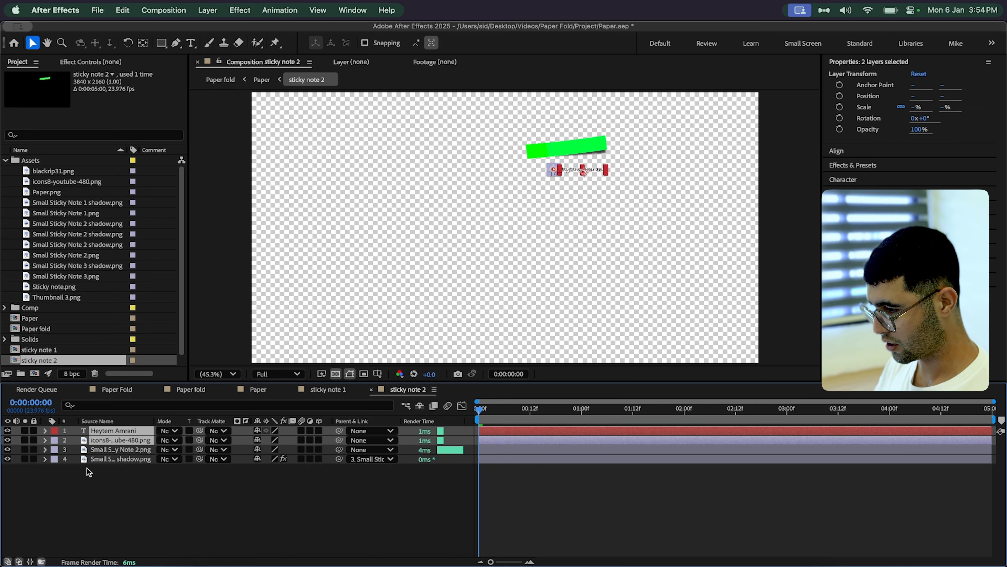
scroll(603, 148, "up", 7)
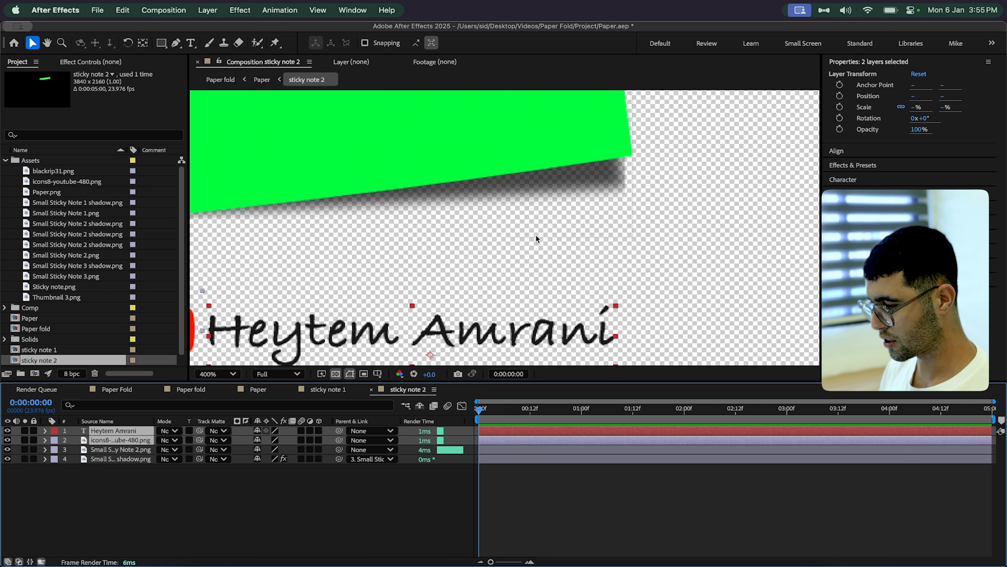
scroll(501, 264, "down", 3)
left_click_drag(503, 303, 491, 209)
Rotate the name text to -8° and shift it up slightly to follow the green note's slope.
key("r")
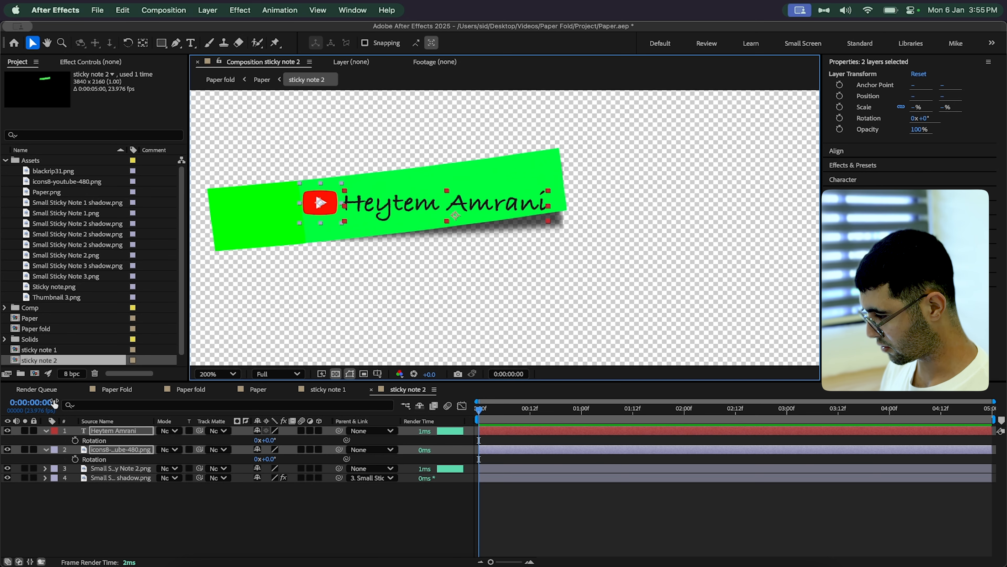
mouse_move(265, 439)
left_mouse_down()
mouse_move(278, 439)
mouse_move(265, 440)
left_mouse_up()
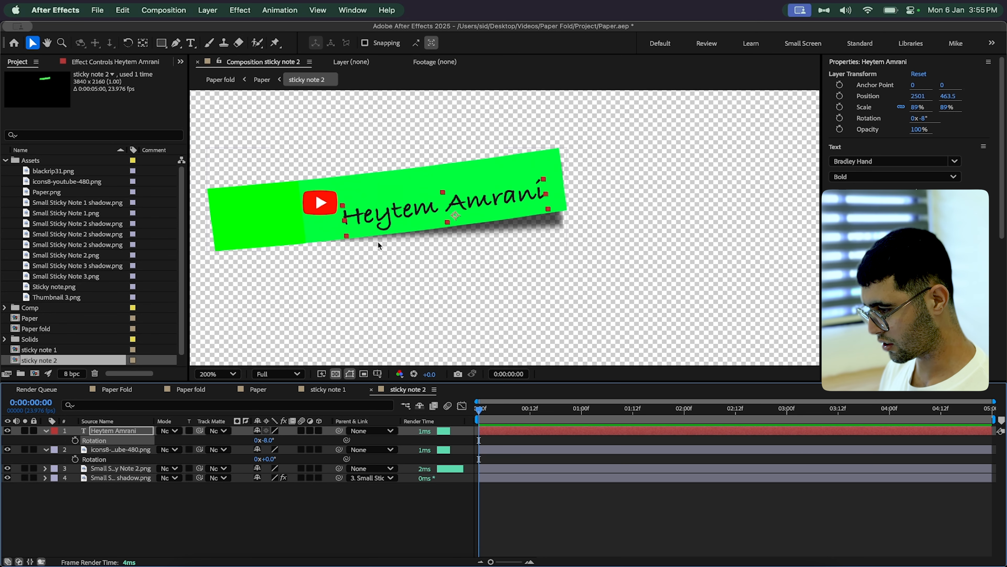
left_click_drag(391, 210, 392, 202)
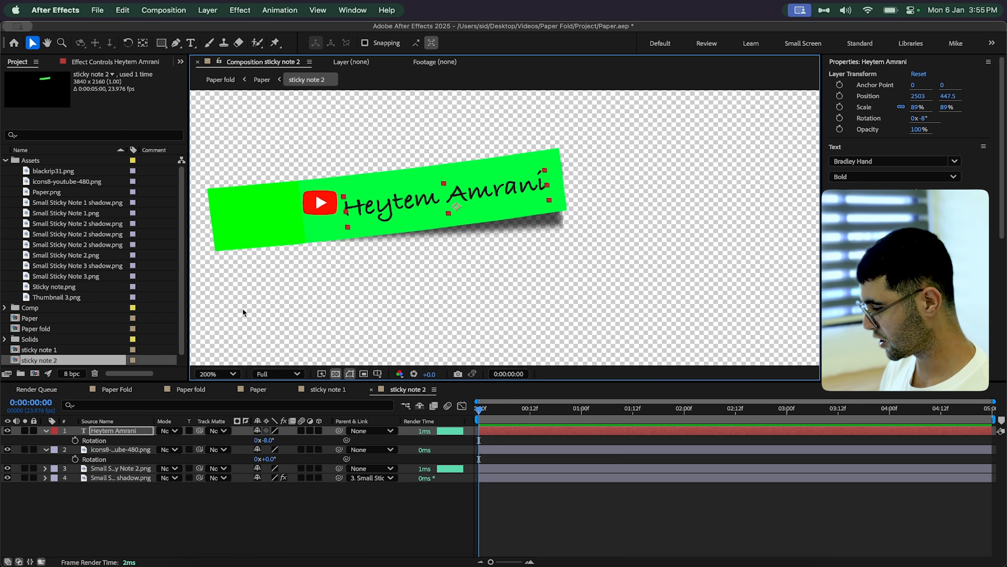
Rotate the YouTube icon to -8° and lower it slightly so it lines up with the name on the green note.
left_click(115, 449)
left_click(273, 458)
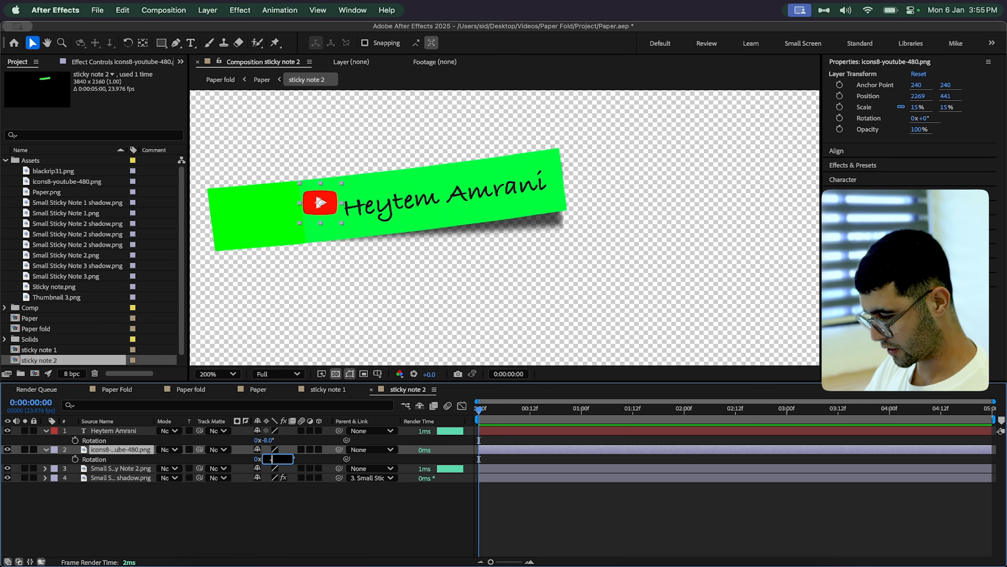
type("-8")
key("Return")
left_click_drag(313, 211, 314, 221)
left_click(343, 513)
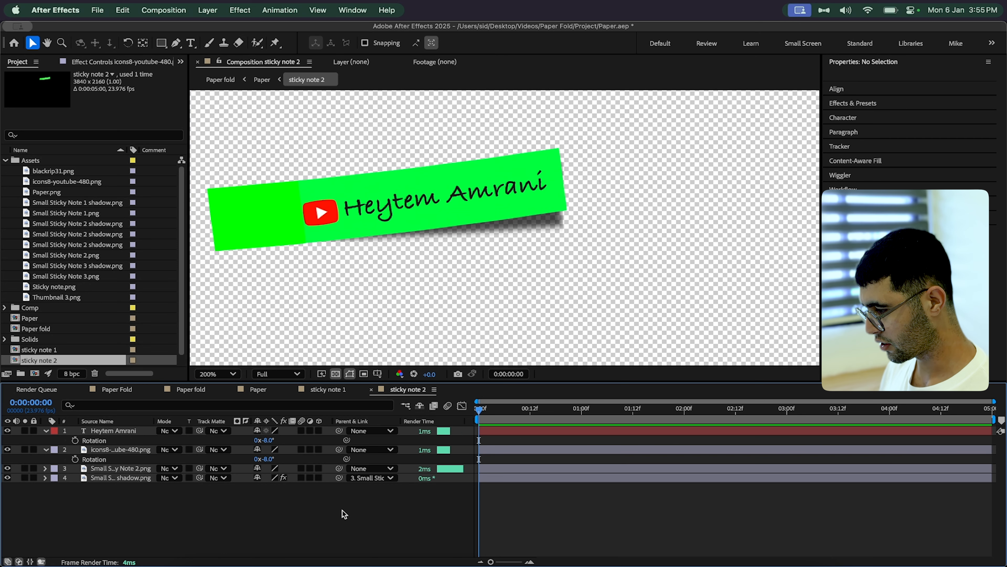
Open the cyan note's composition from Paper and add a text box on the note reading "Subscribe NOW!".
left_click(238, 388)
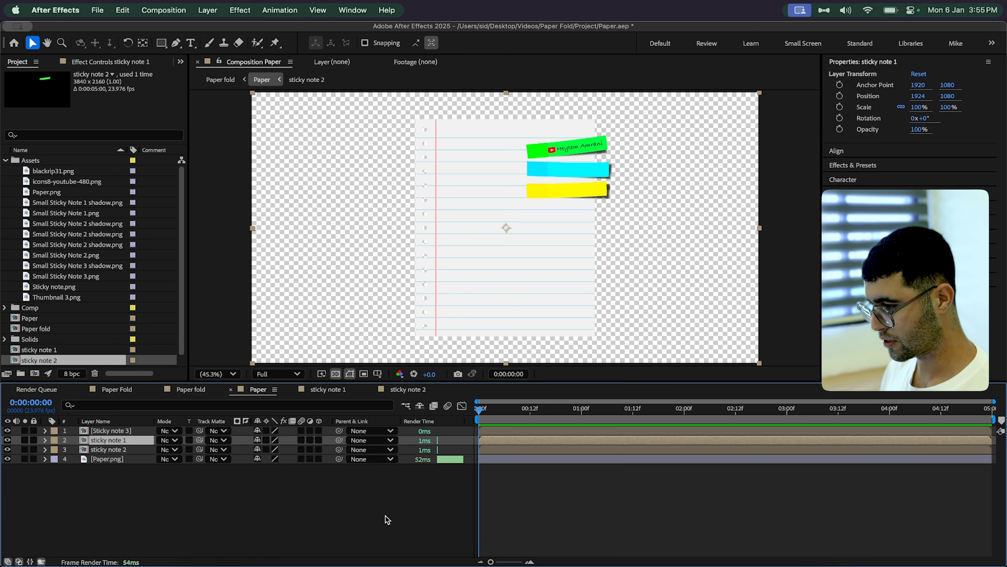
left_click(114, 449)
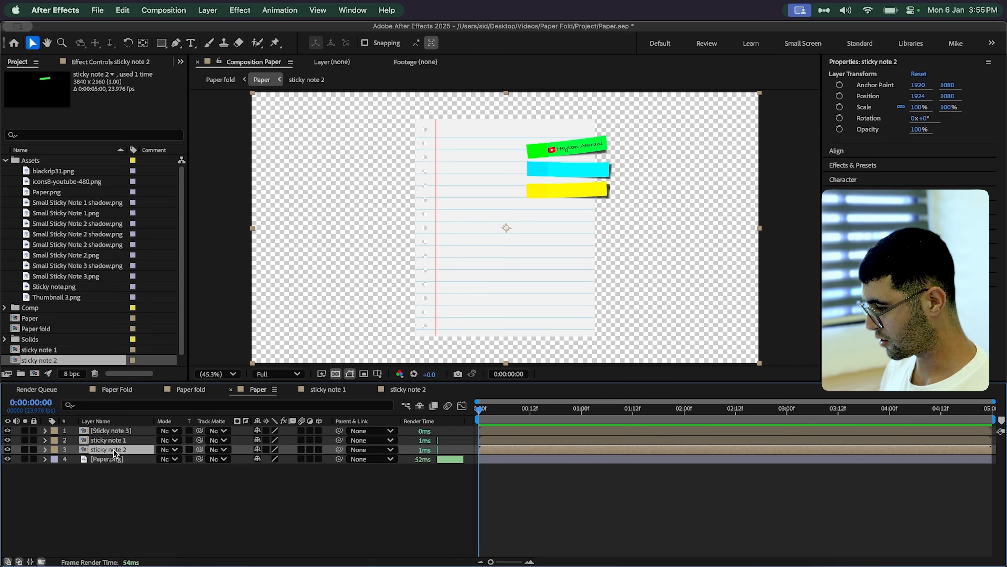
double_click(83, 449)
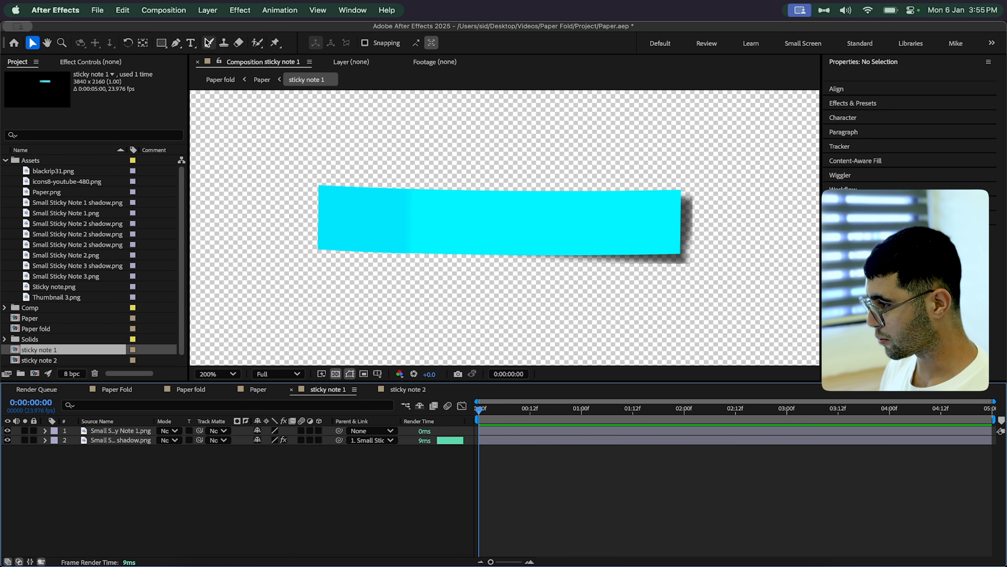
left_click(191, 43)
left_click_drag(415, 201, 671, 243)
type("Sub")
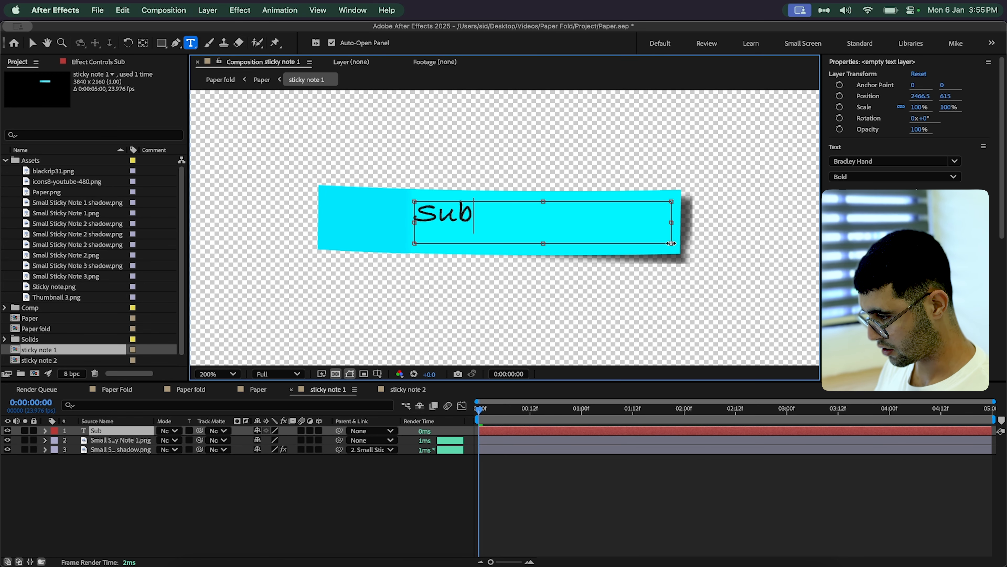
type("scribe NOW!")
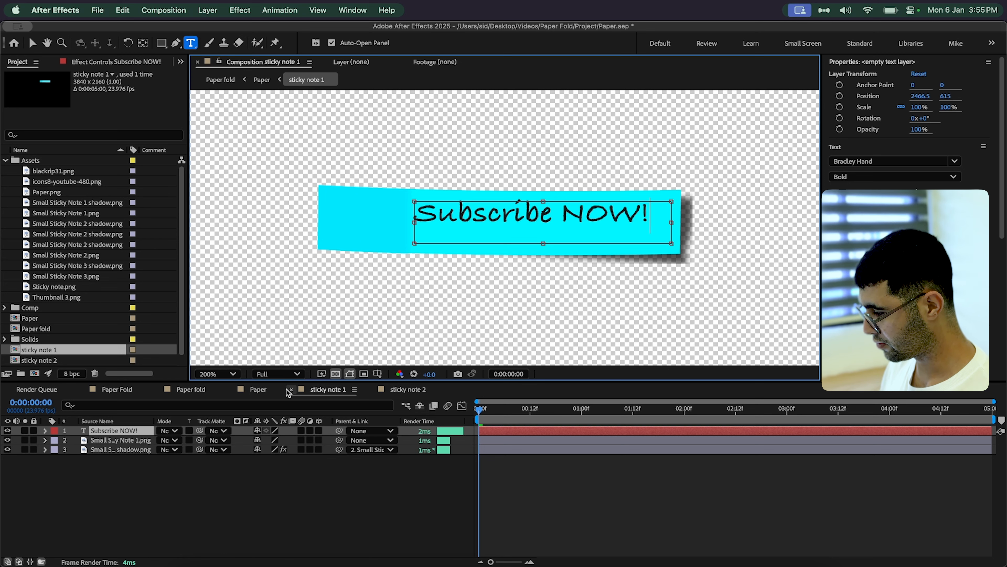
Move the "Subscribe NOW!" text slightly right and down so it is vertically centred on the cyan note.
left_click(144, 488)
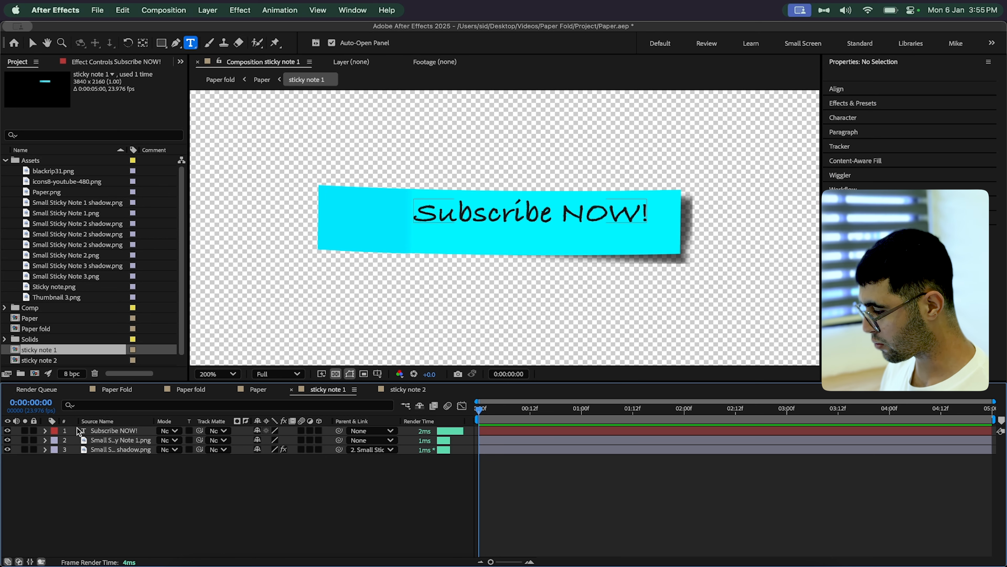
left_click(103, 429)
key("v")
left_click_drag(459, 224, 473, 221)
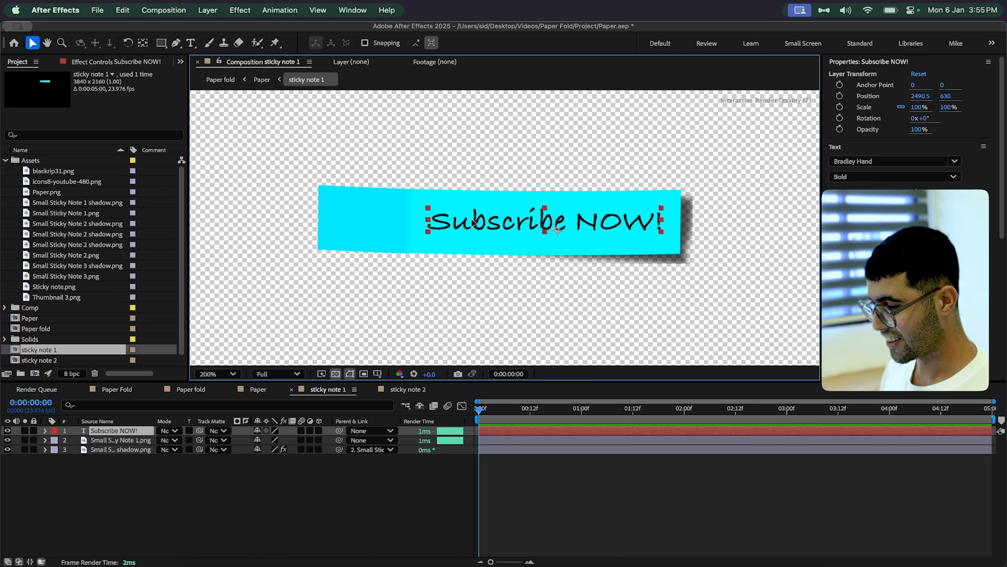
left_click(247, 499)
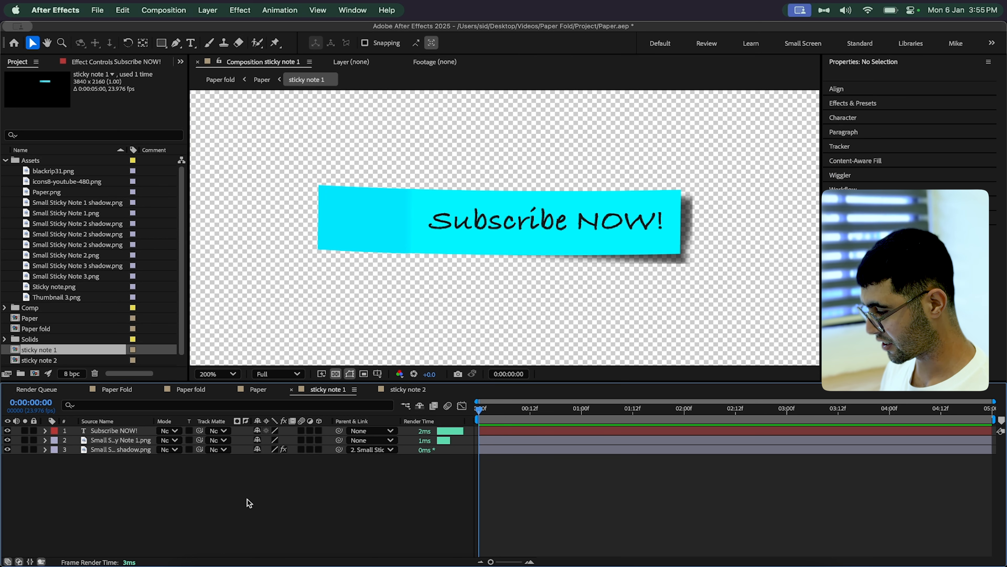
Open the yellow note's composition from Paper and add a text box on the note reading "Like & comment!".
left_click(242, 392)
left_click(124, 528)
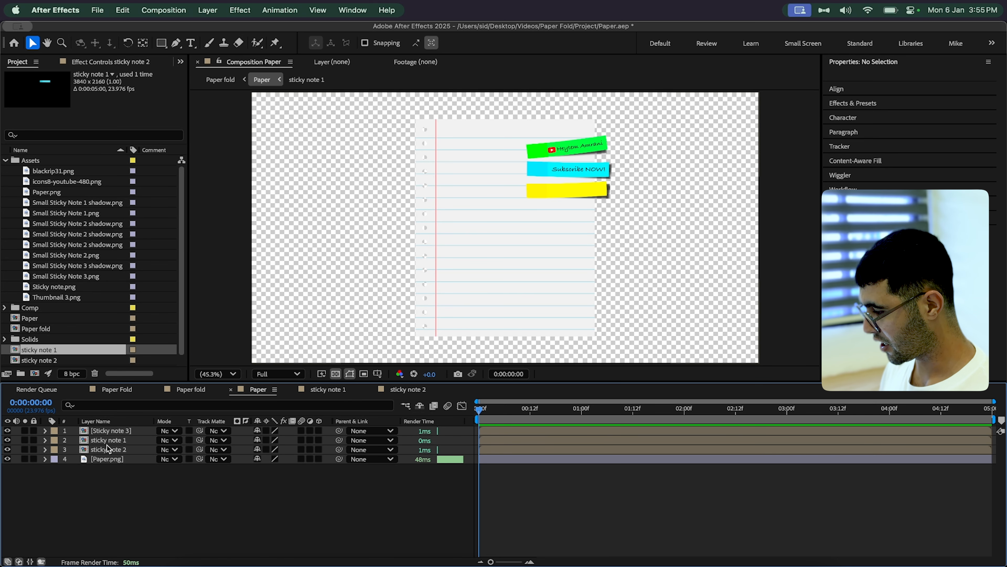
left_click(99, 430)
double_click(106, 428)
key("super+t")
scroll(452, 223, "up", 8)
left_click_drag(295, 173, 779, 259)
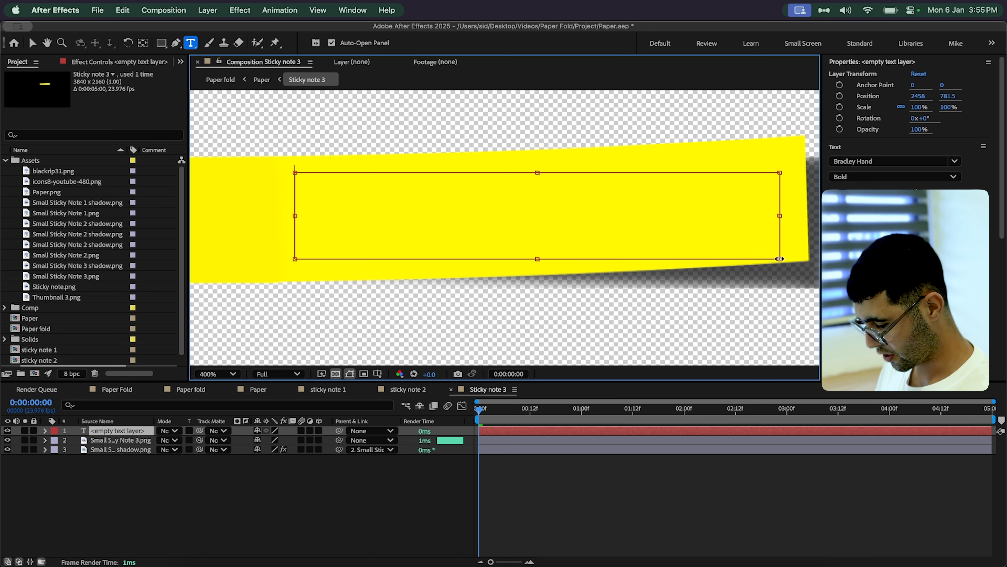
type("Like &")
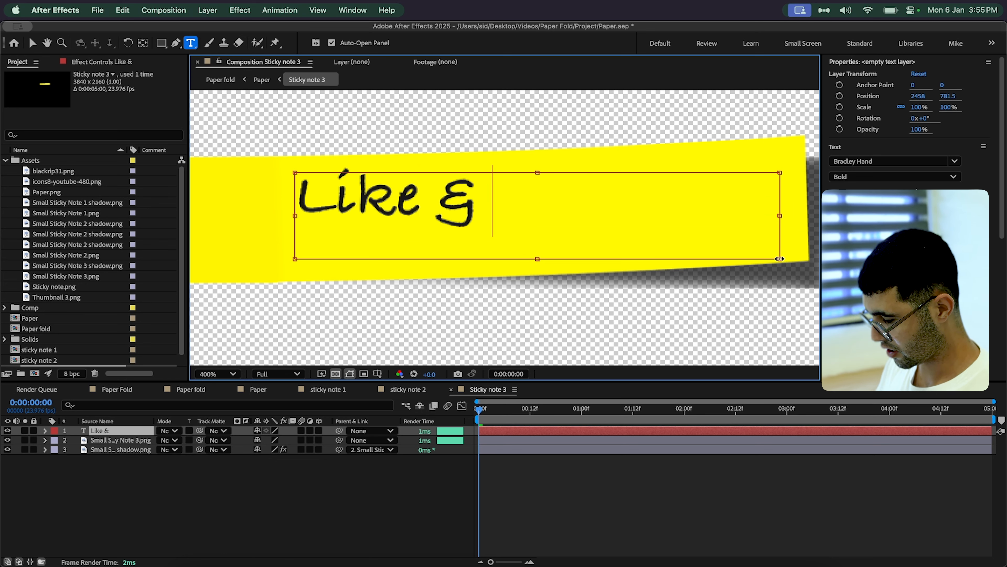
type(" comment!")
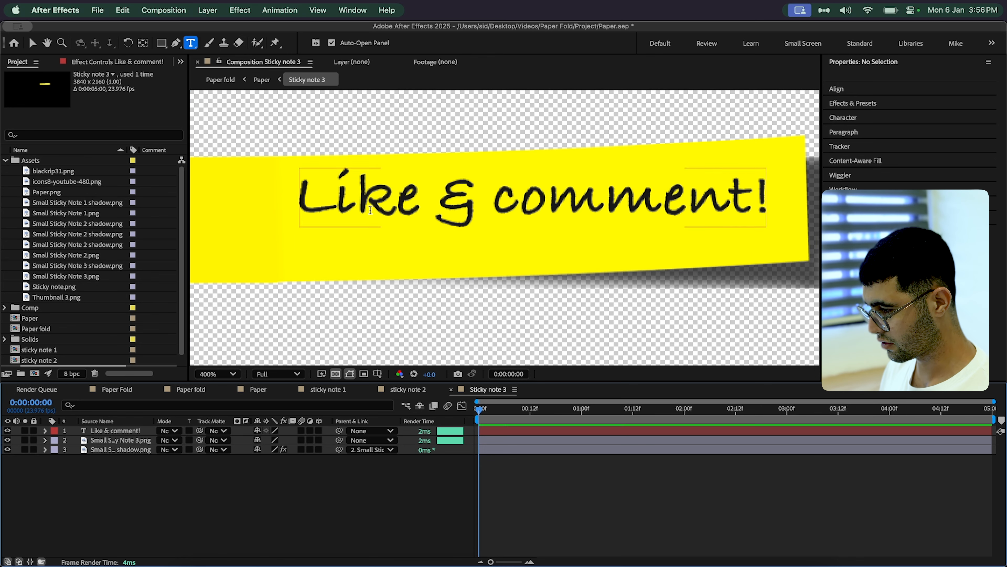
Rotate the "Like & comment!" text to -3° and move it slightly right and down to centre it on the yellow note.
left_click(370, 211)
left_click(130, 431)
key("r")
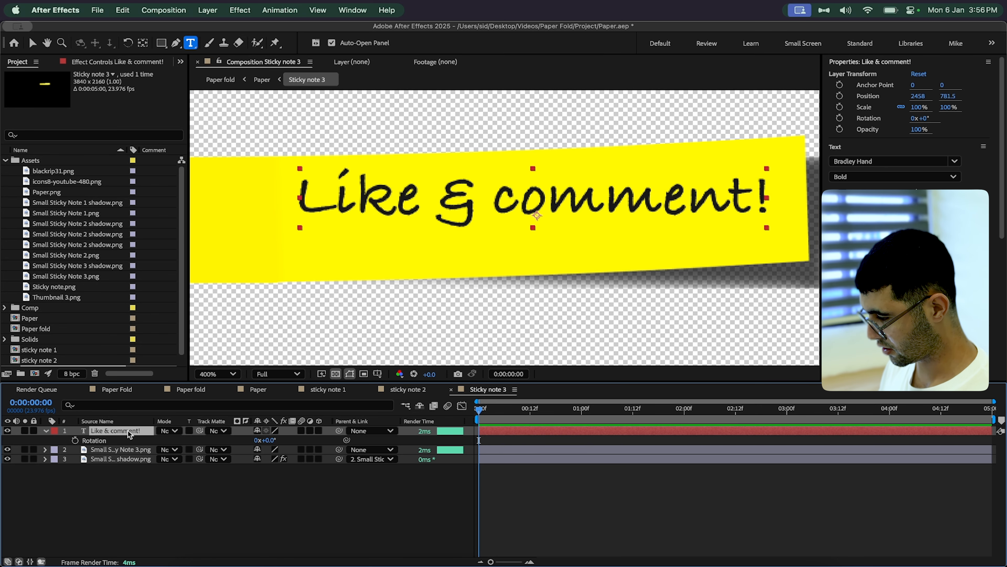
left_click_drag(275, 440, 269, 440)
key("v")
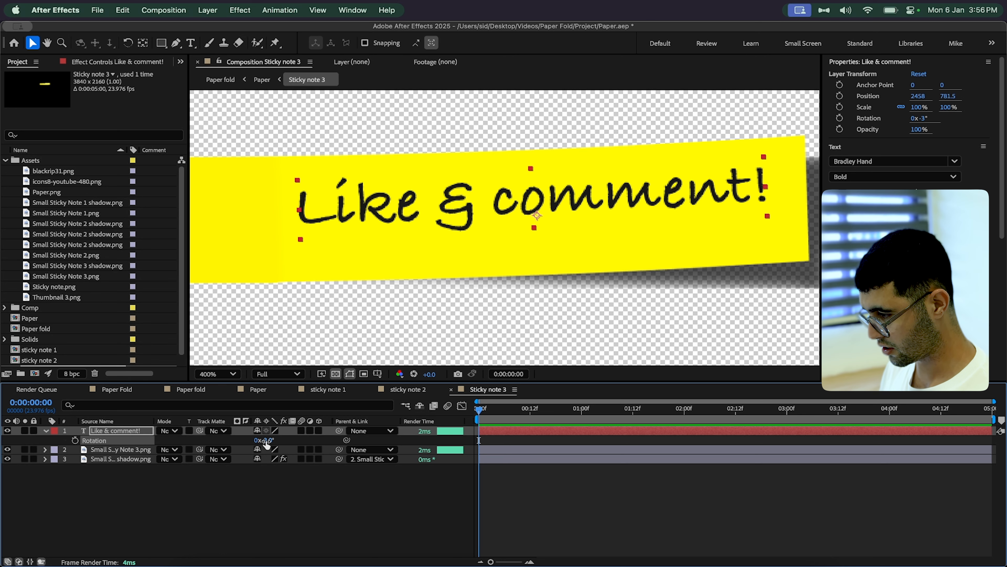
left_click_drag(411, 200, 422, 208)
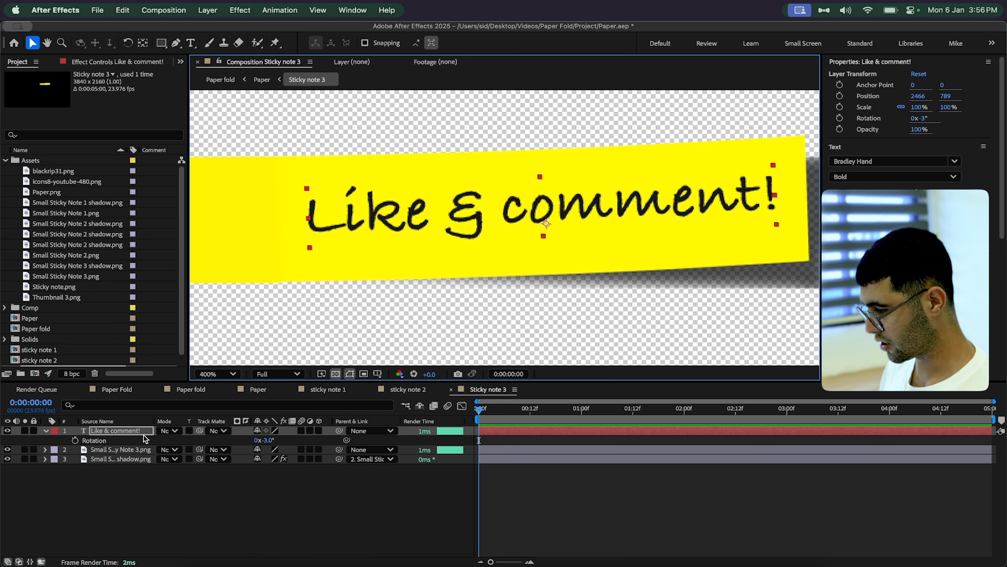
Return to the Paper composition and close the three open sticky note compositions.
left_click(256, 390)
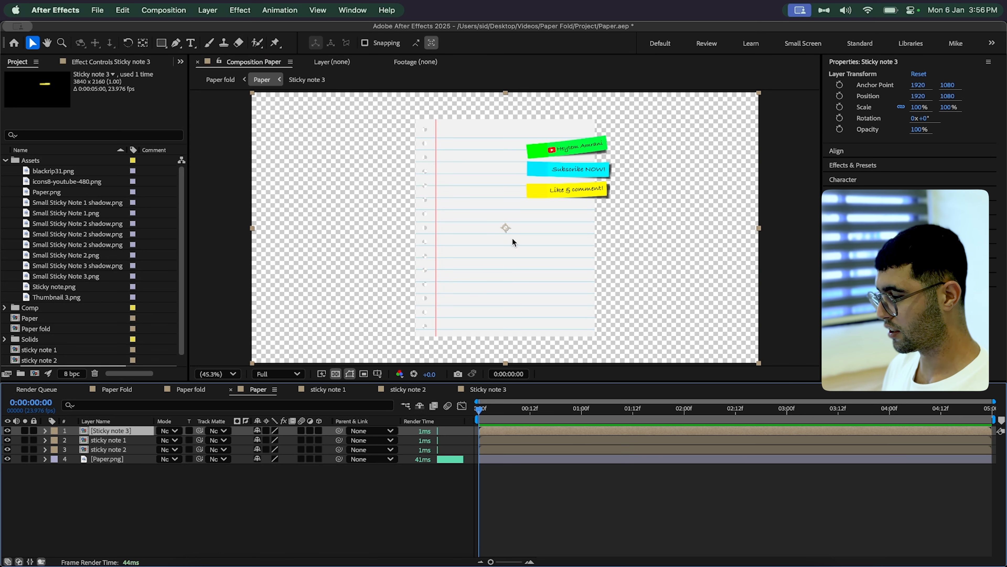
left_click(315, 527)
left_click(451, 389)
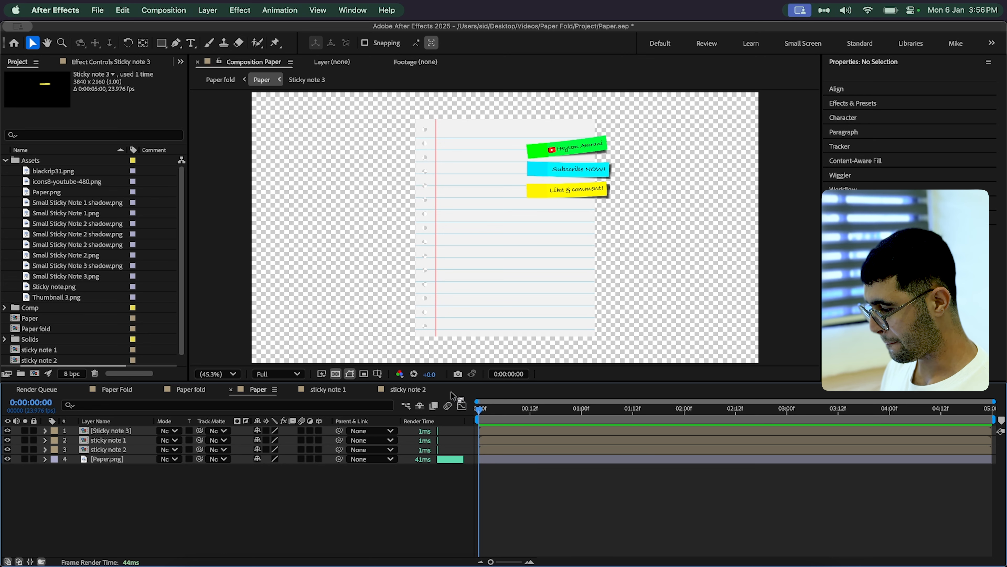
left_click(371, 389)
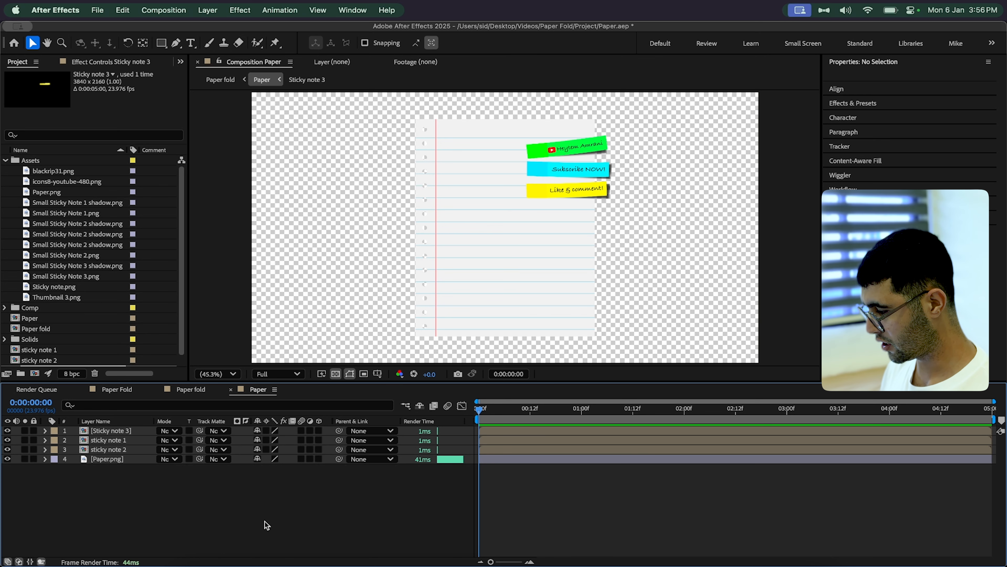
Scrub the Paper fold animation to 0:00:01:08, inspect the sticky notes on the folded page up close, and return to the start.
left_click(186, 389)
left_click_drag(496, 426, 617, 433)
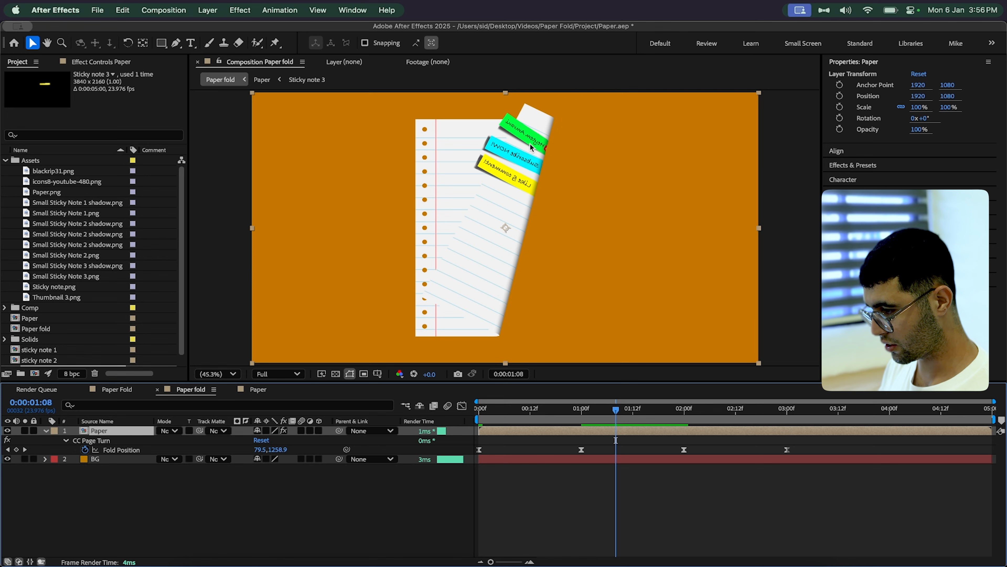
scroll(530, 147, "up", 3)
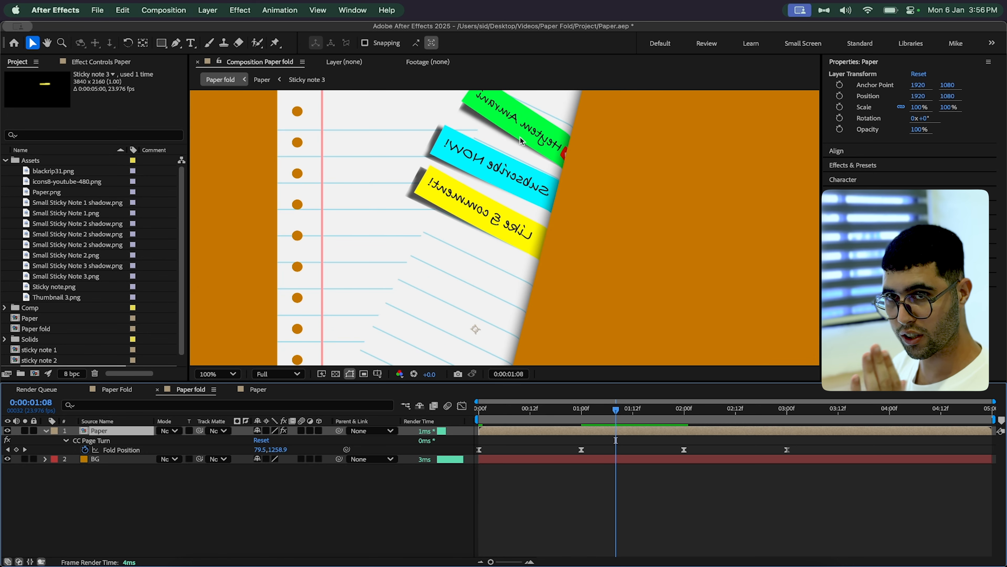
left_click_drag(494, 401, 408, 408)
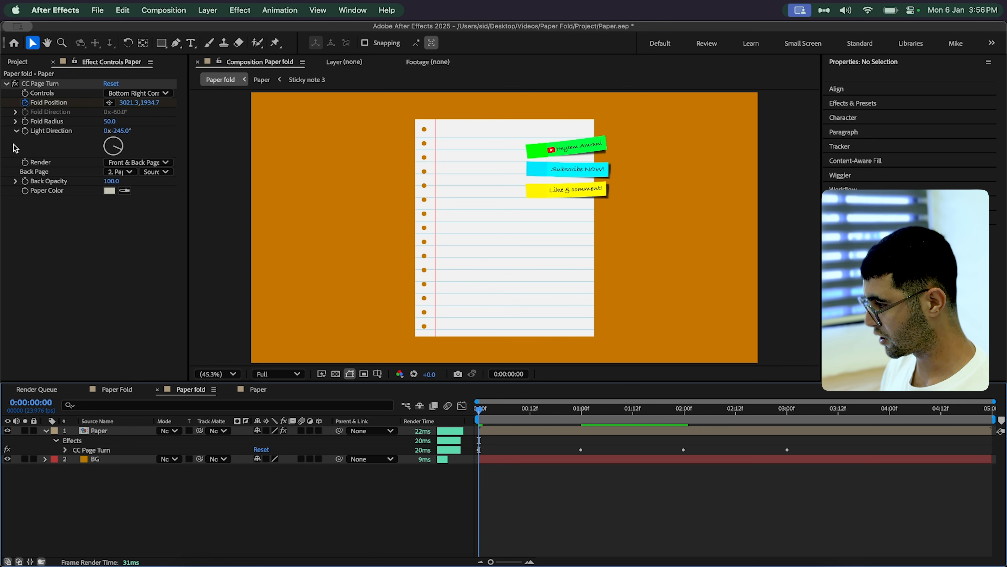
Add Paper.png to the Paper fold composition between the Paper and BG layers and scale it to 40%.
left_click(18, 61)
left_click_drag(26, 194, 103, 461)
left_click(89, 483)
left_click(104, 459)
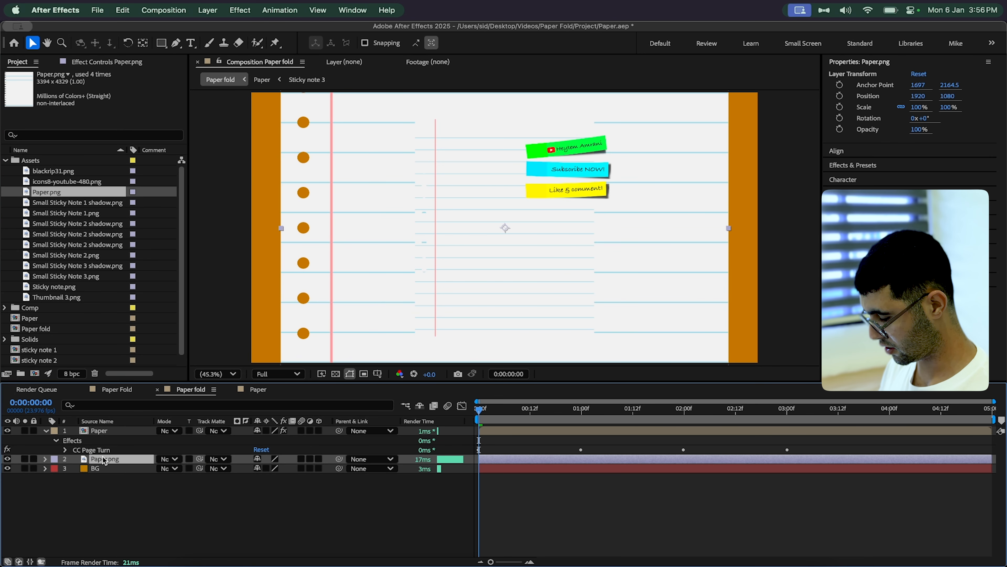
key("s")
left_click_drag(271, 468, 235, 470)
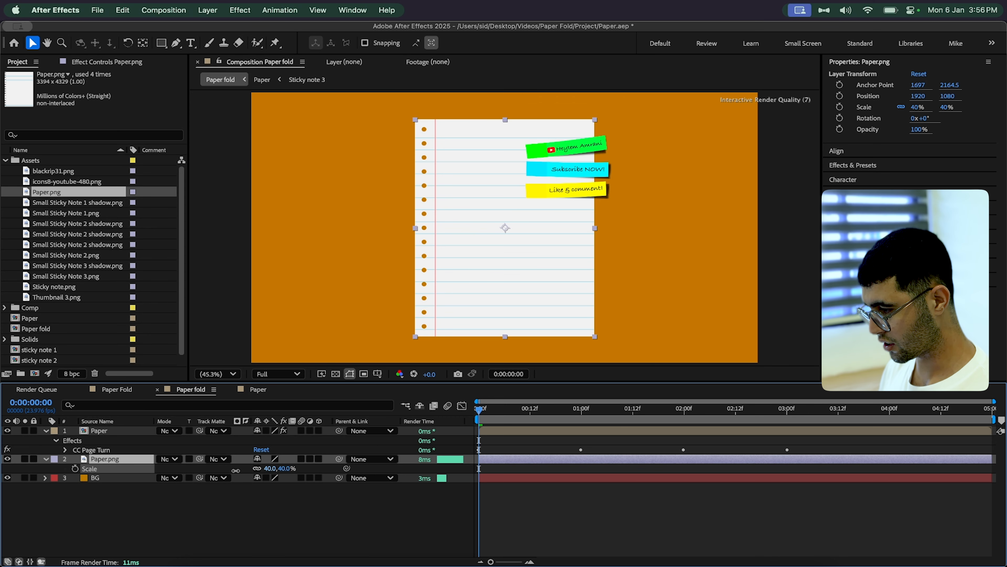
Pre-compose the Paper.png layer with all attributes moved into the new composition named Paper.png Comp 2, and hide the resulting layer.
left_click(233, 499)
left_click(7, 430)
left_click(8, 430)
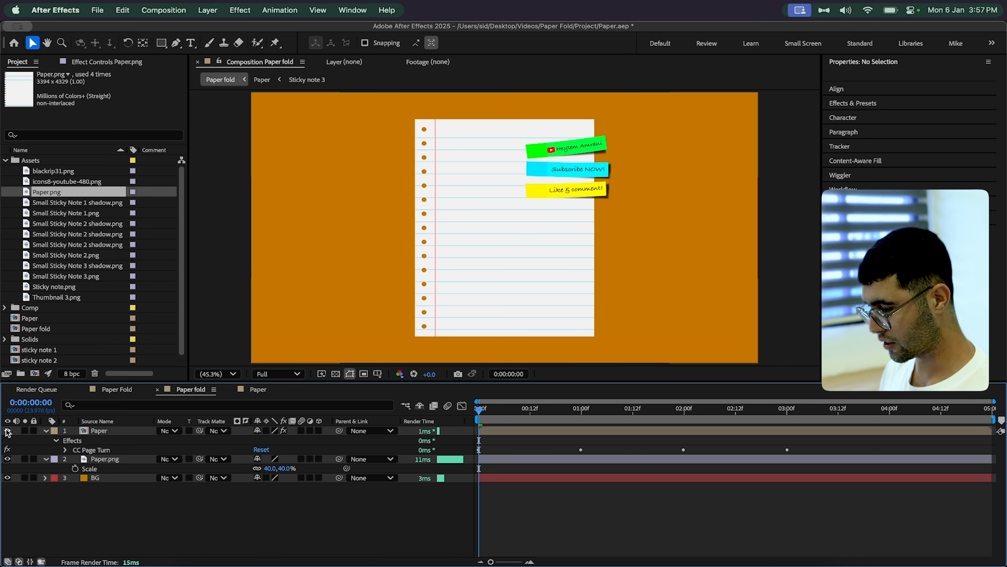
left_click(103, 458)
key("super+shift+c")
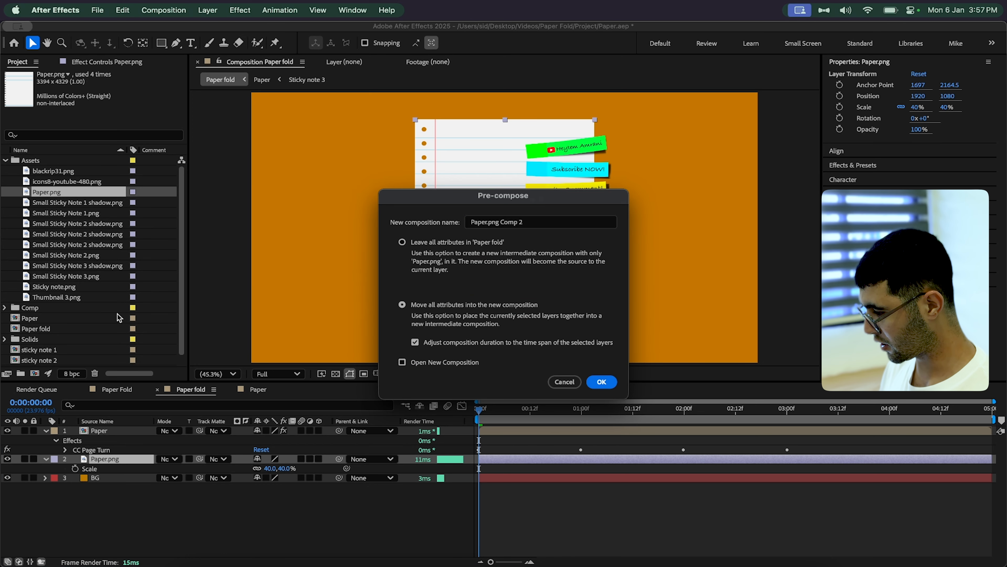
key("Return")
left_click(7, 459)
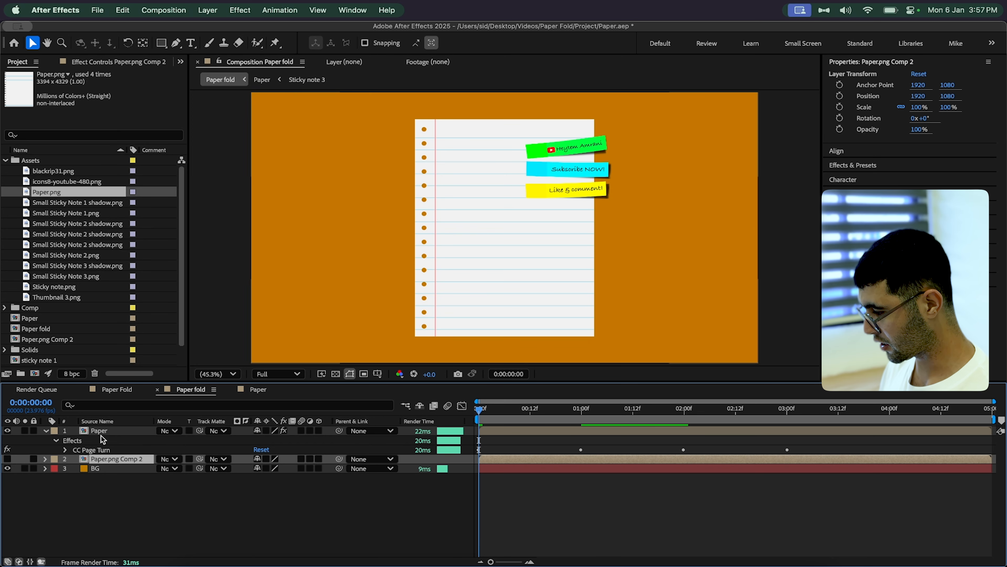
Set the Back Page of the Paper layer's CC Page Turn effect to the Paper.png Comp 2 layer.
left_click(99, 431)
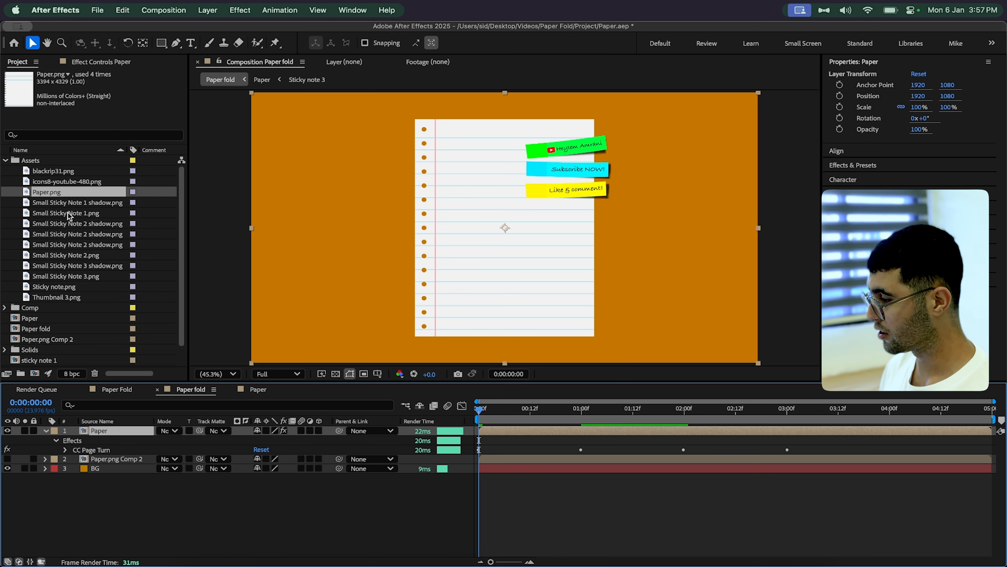
left_click(79, 62)
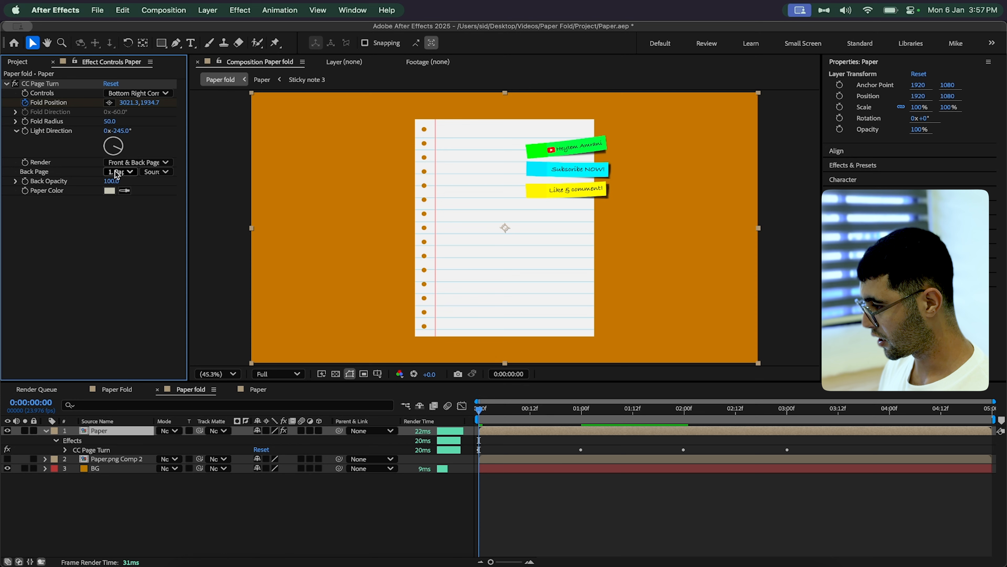
left_click(110, 172)
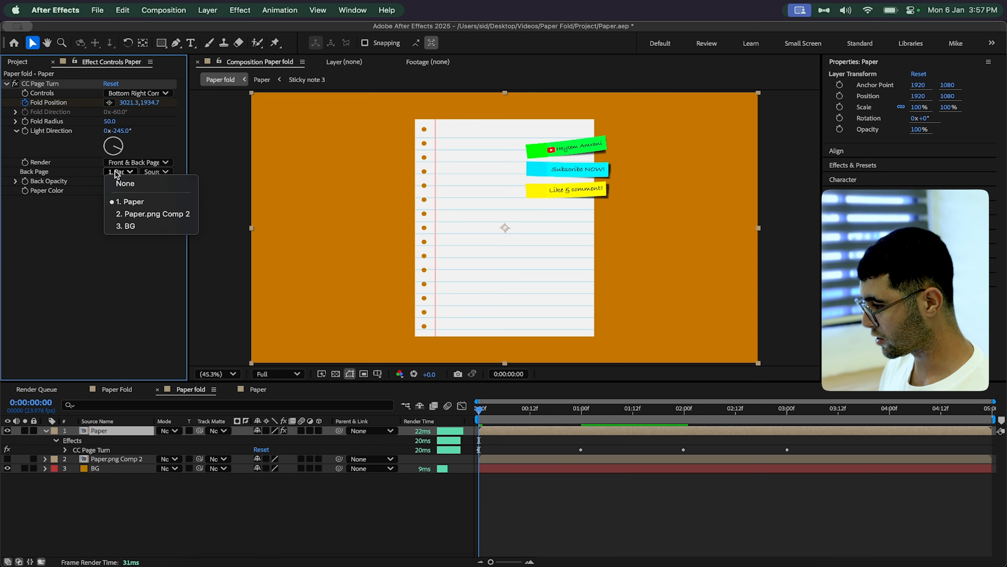
left_click(142, 214)
Scrub through the page turn to check the plain back page and return to the start of the timeline.
left_click(488, 411)
left_click_drag(489, 414, 575, 423)
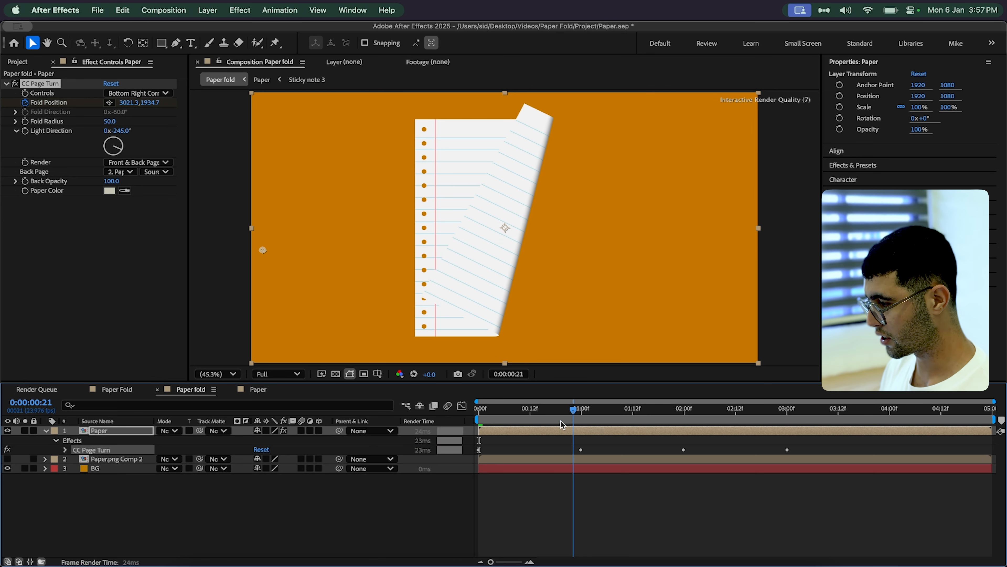
key("Home")
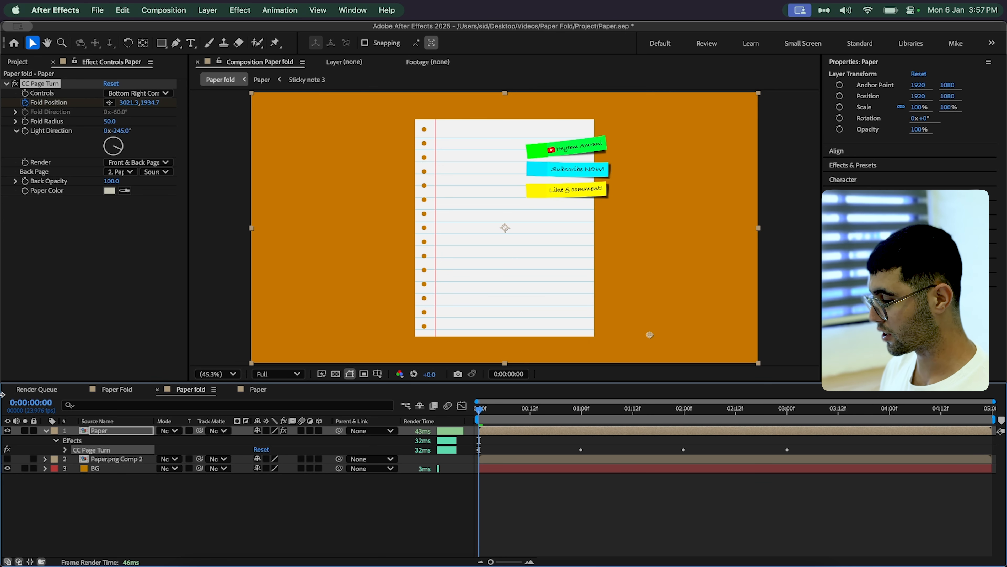
left_click(90, 463)
left_click(7, 459)
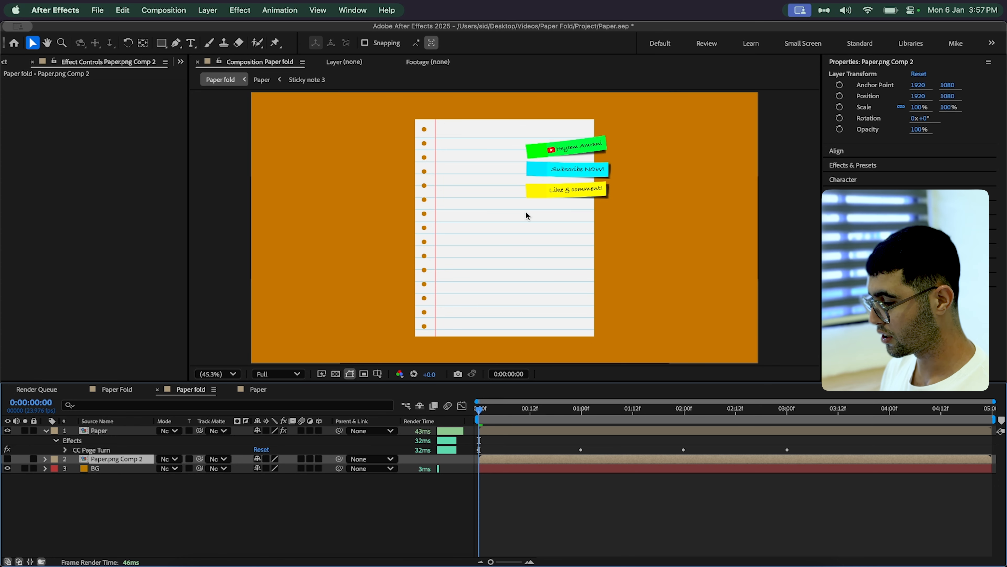
left_click(586, 408)
left_click_drag(548, 411, 457, 412)
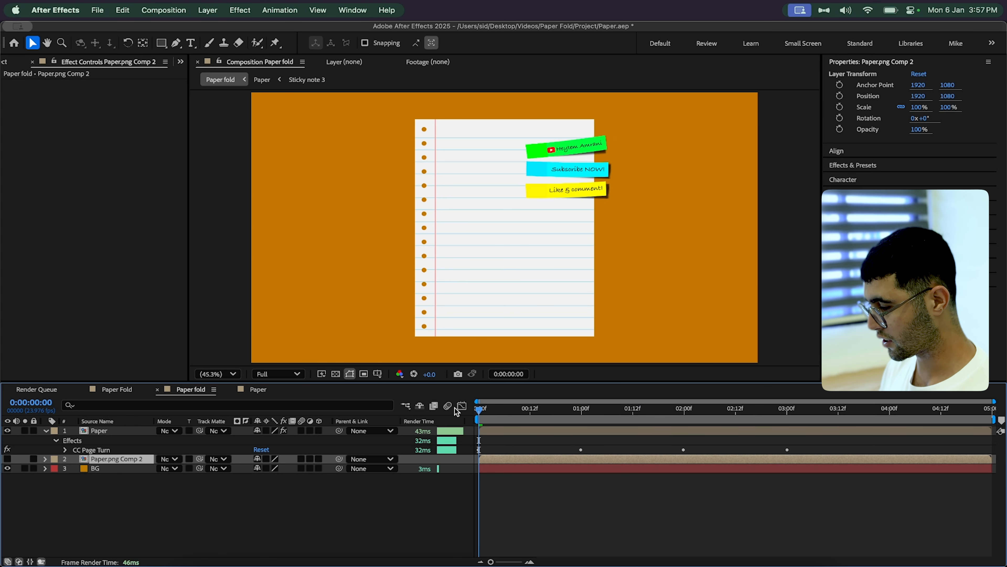
Open the Paper composition and shift the three sticky note layers down together to a Y position of 1244.
double_click(86, 430)
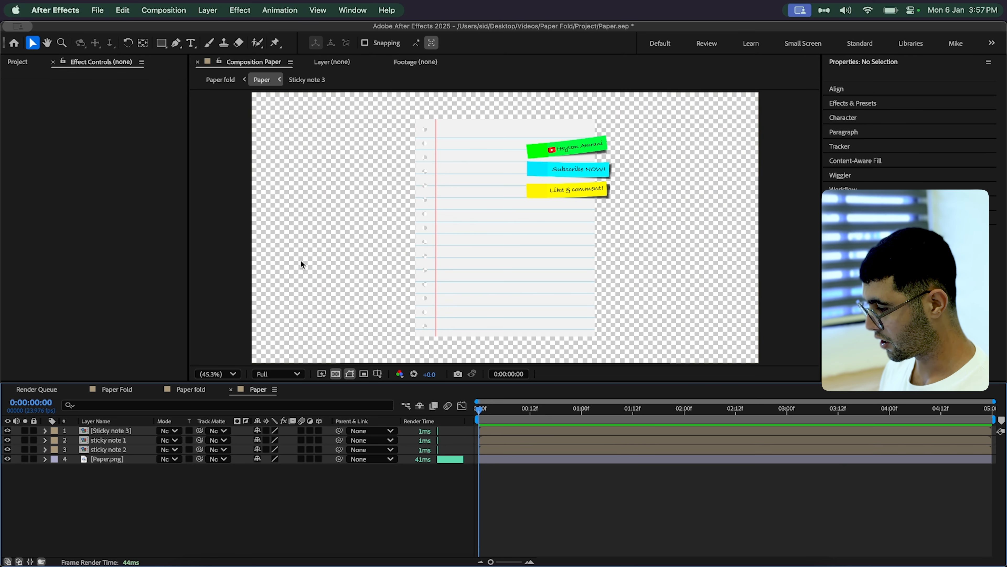
left_click(114, 449)
left_click(112, 430, "shift")
key("p")
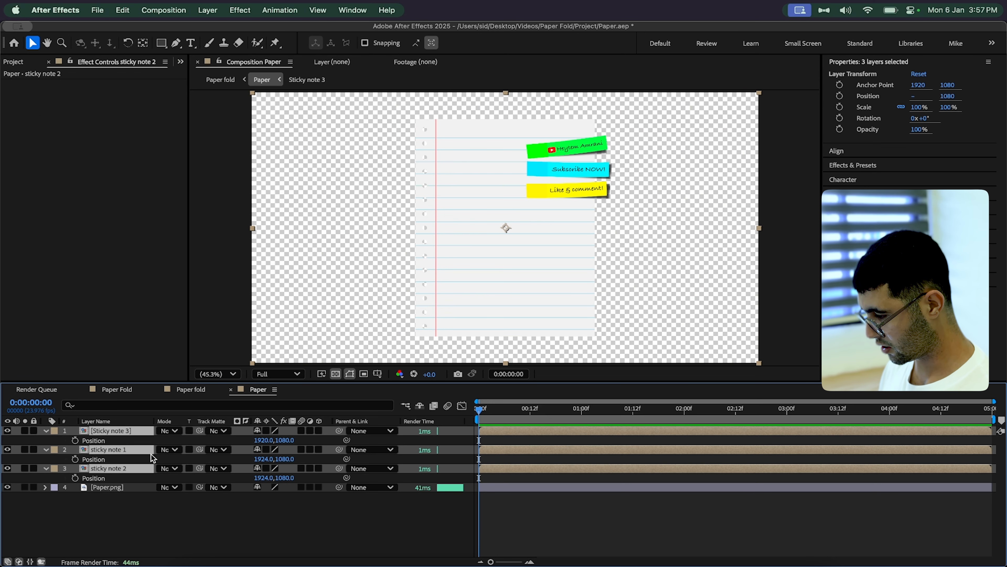
left_click_drag(284, 440, 359, 452)
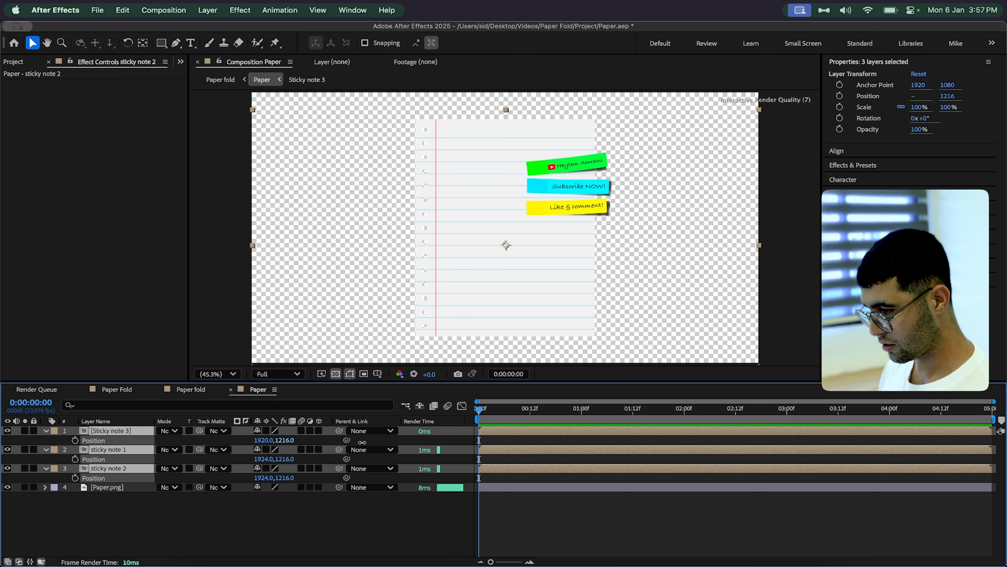
left_click(216, 548)
Add a text box across the top of the paper, above the sticky notes, reading "2025 - TO - DO LIST!".
left_click(191, 43)
left_click_drag(449, 126, 579, 152)
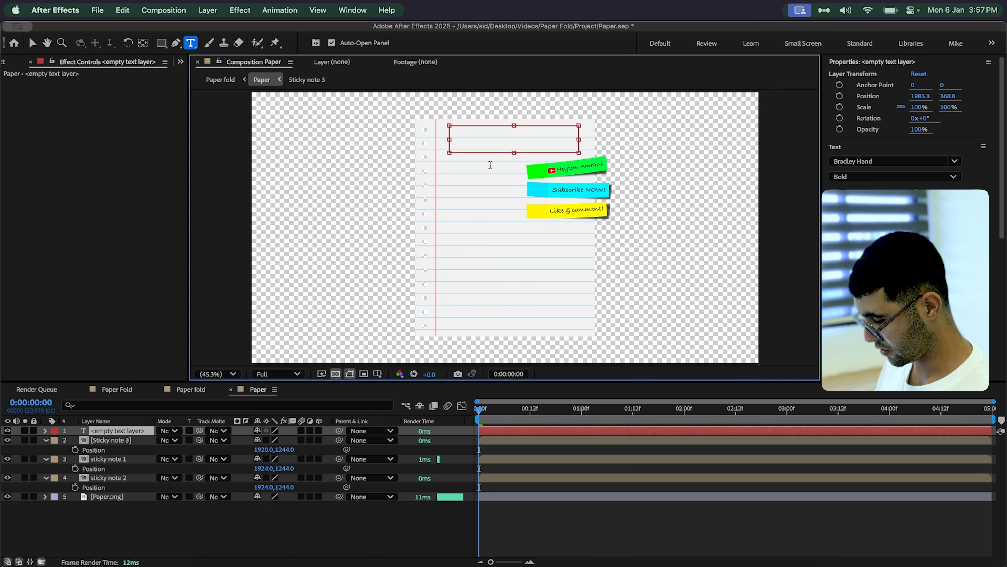
type("2025")
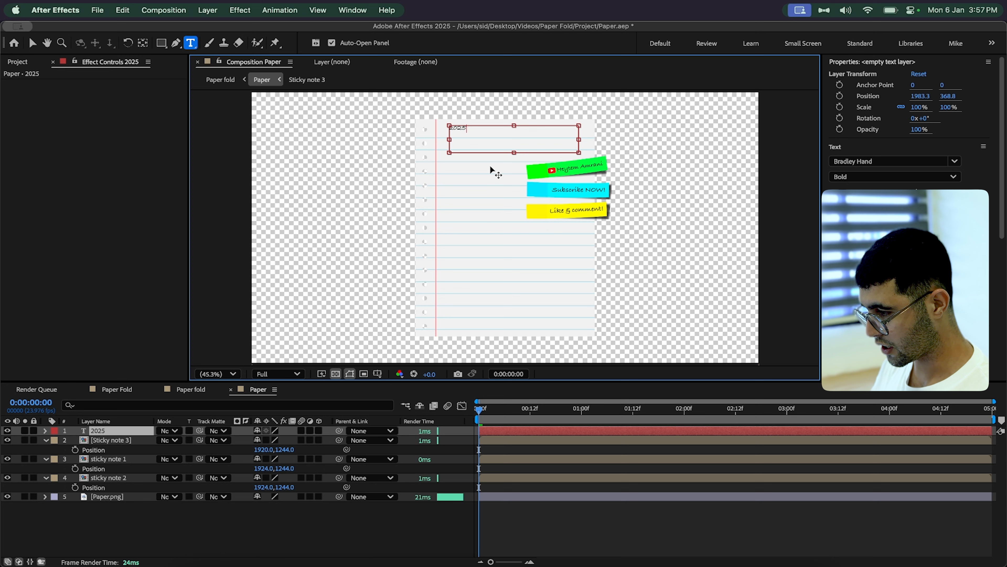
type(" -")
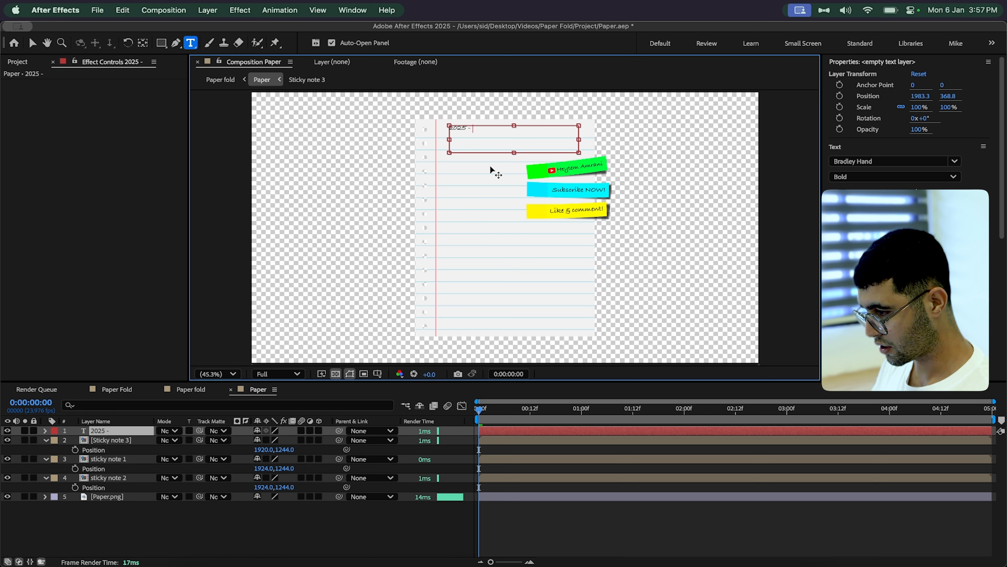
type(" TO - D")
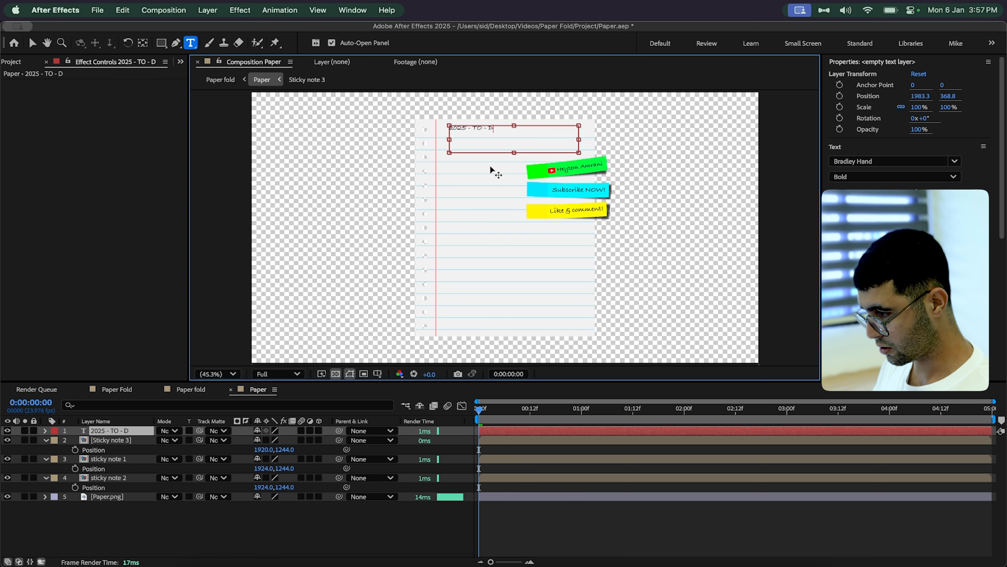
type("O LIST!")
left_click(291, 544)
Scale the "2025 - TO - DO LIST!" text to 215% and place it on the paper's top line at about 2469, 511.
left_click(127, 431)
key("s")
left_click_drag(277, 440, 337, 438)
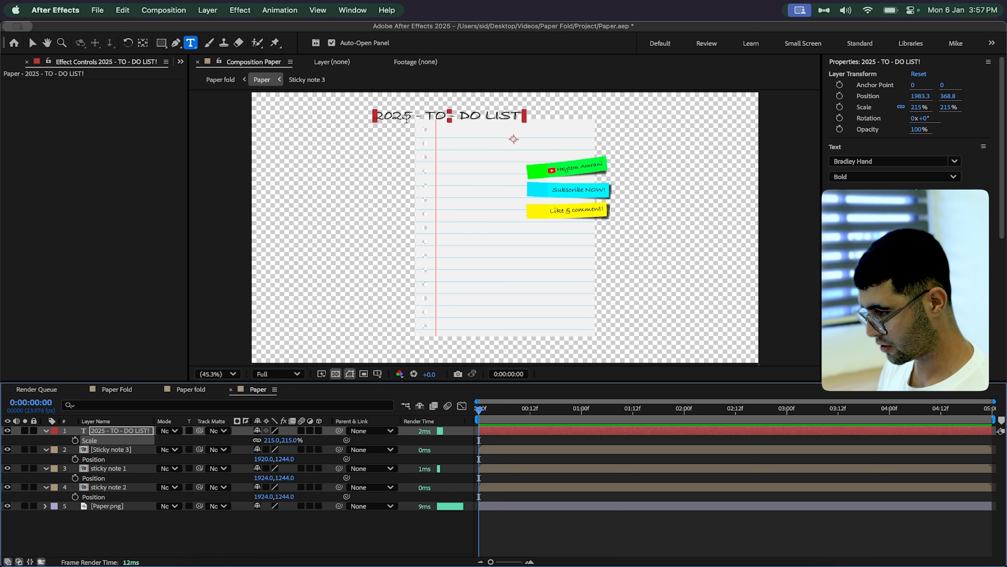
key("v")
left_click_drag(406, 119, 468, 138)
scroll(505, 127, "up", 3)
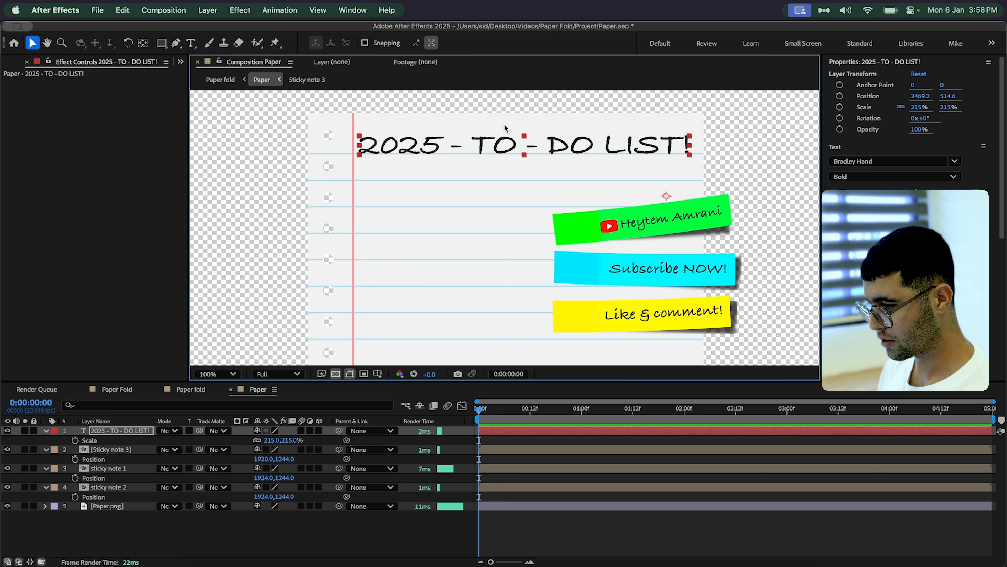
left_click_drag(416, 151, 416, 149)
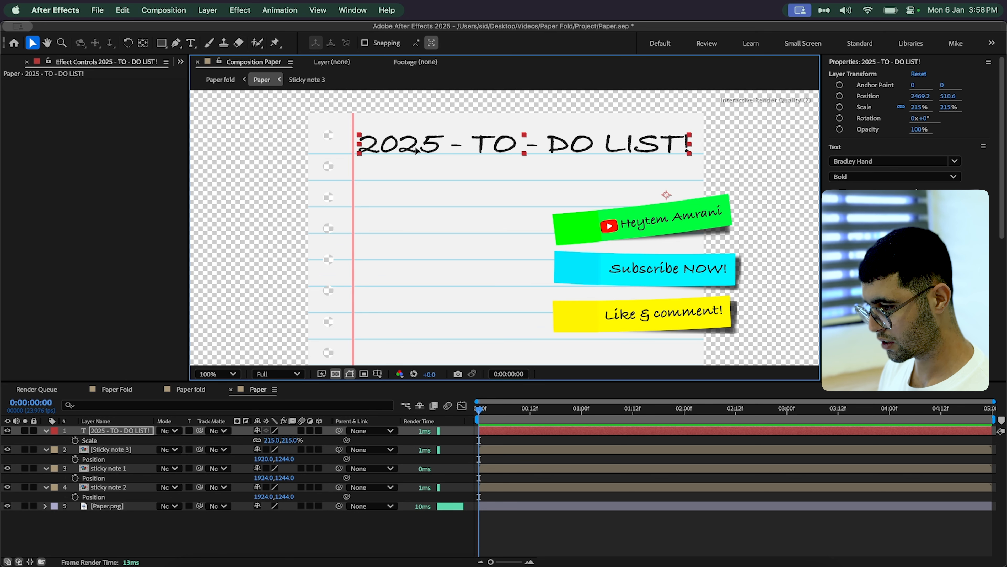
left_click(204, 375)
left_click(210, 180)
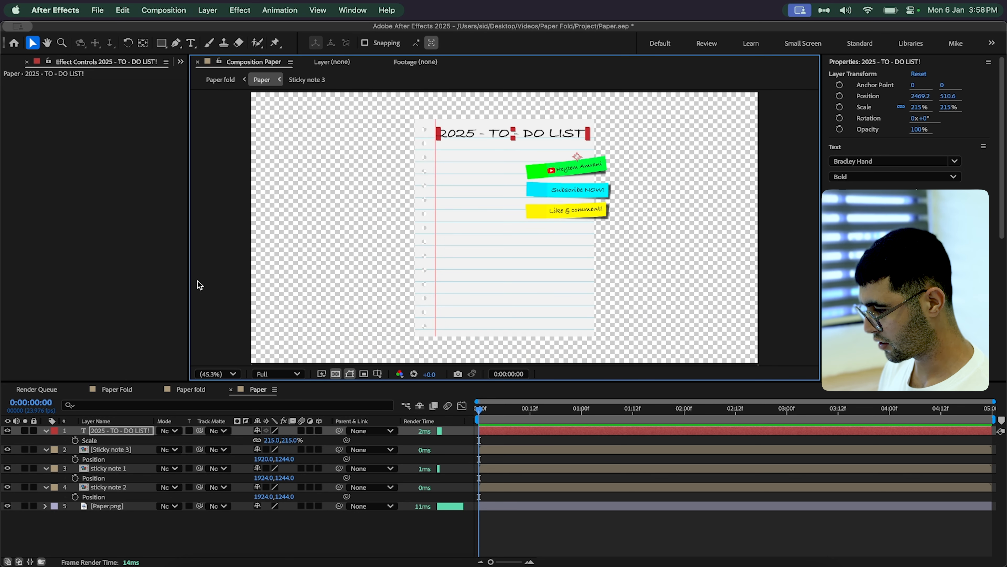
Return to the Paper fold composition and play the page turn animation from the start.
left_click(162, 390)
left_click(491, 408)
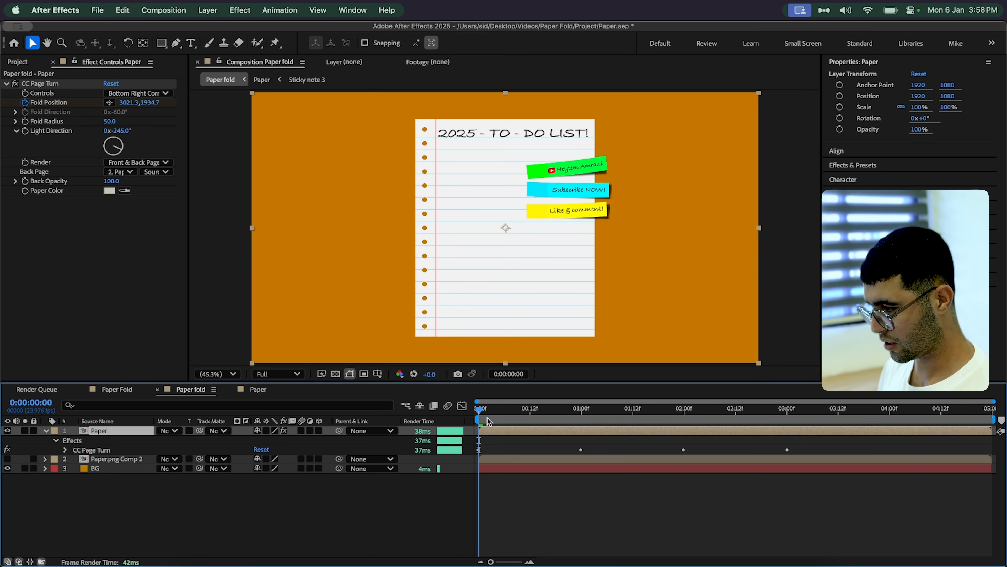
key("space")
key("space")
key("Home")
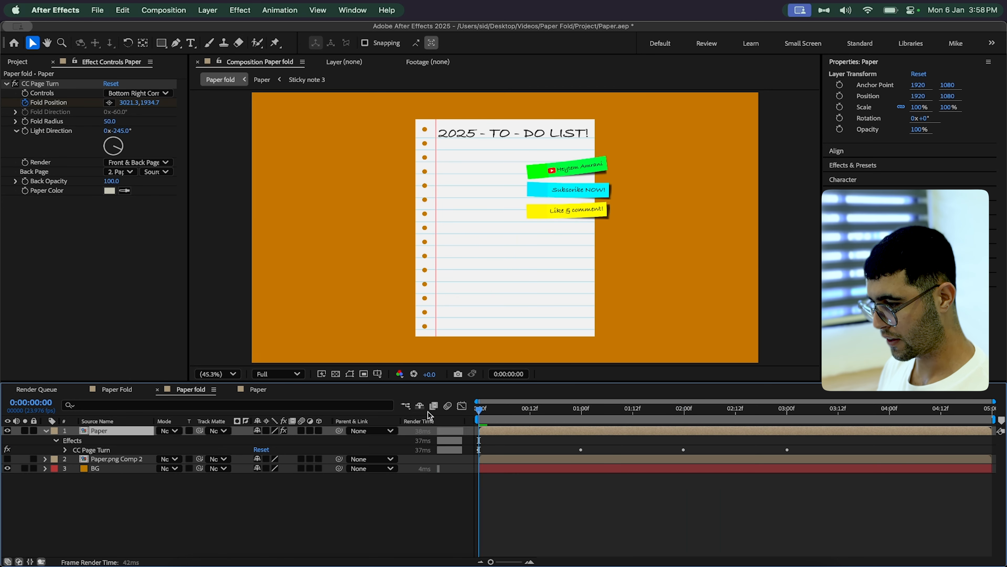
key("space")
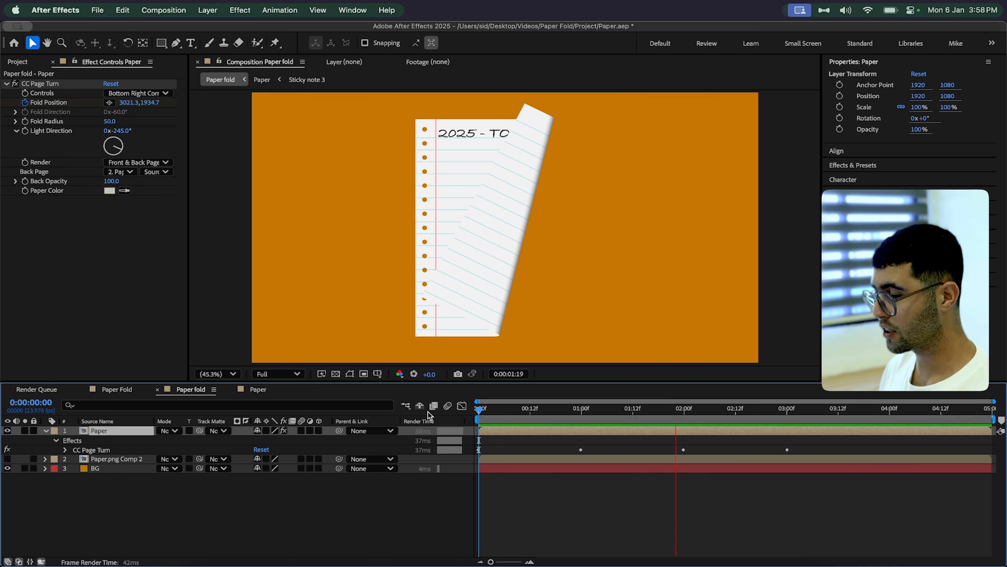
Scrub the reference Paper Fold composition to 0:00:03:20 to examine its notes, and switch back to the Paper fold composition.
left_click(117, 389)
left_click(543, 415)
left_click_drag(545, 418, 872, 420)
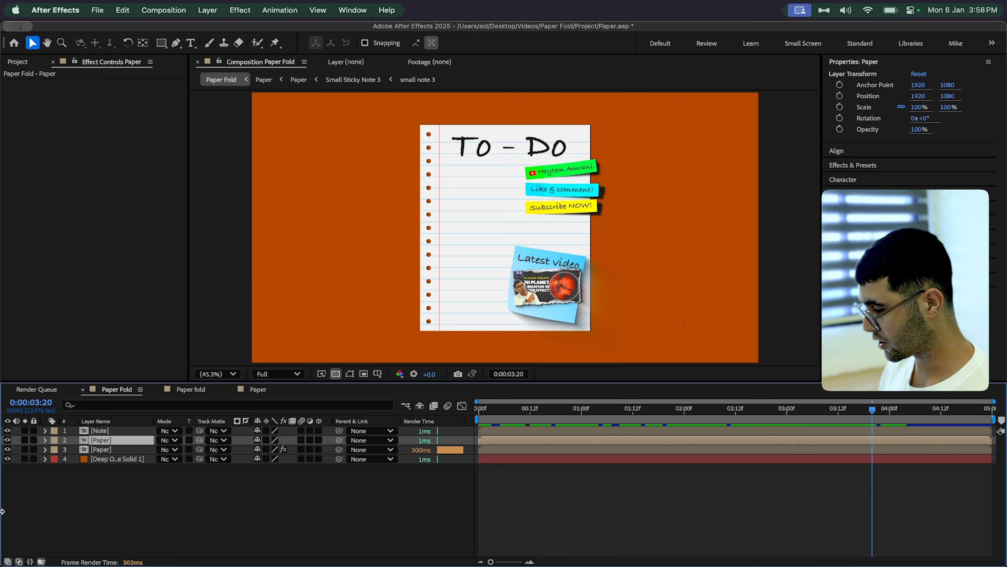
left_click(90, 494)
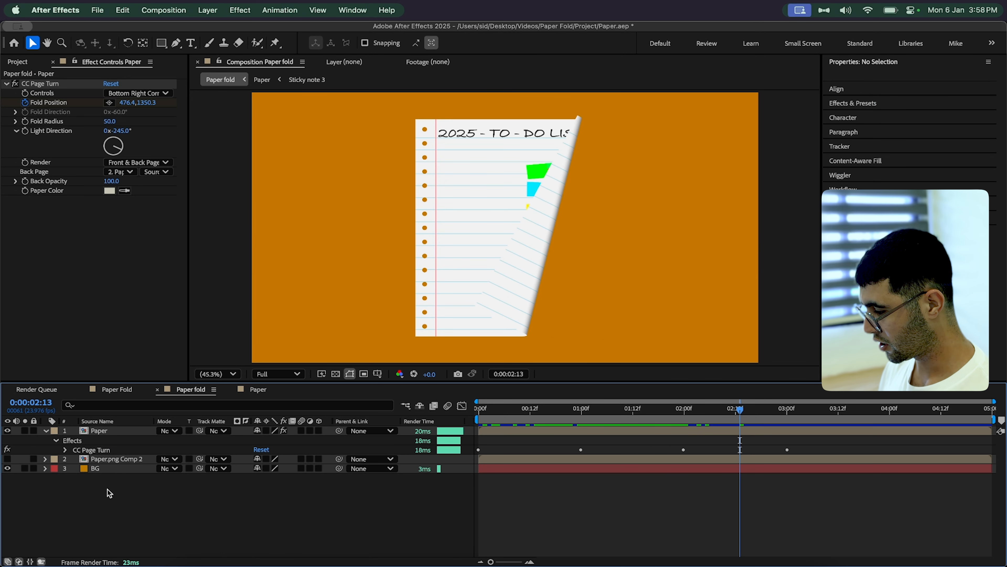
Add Sticky note.png above the Paper layer in the Paper fold composition and scale it to 42%.
left_click(25, 63)
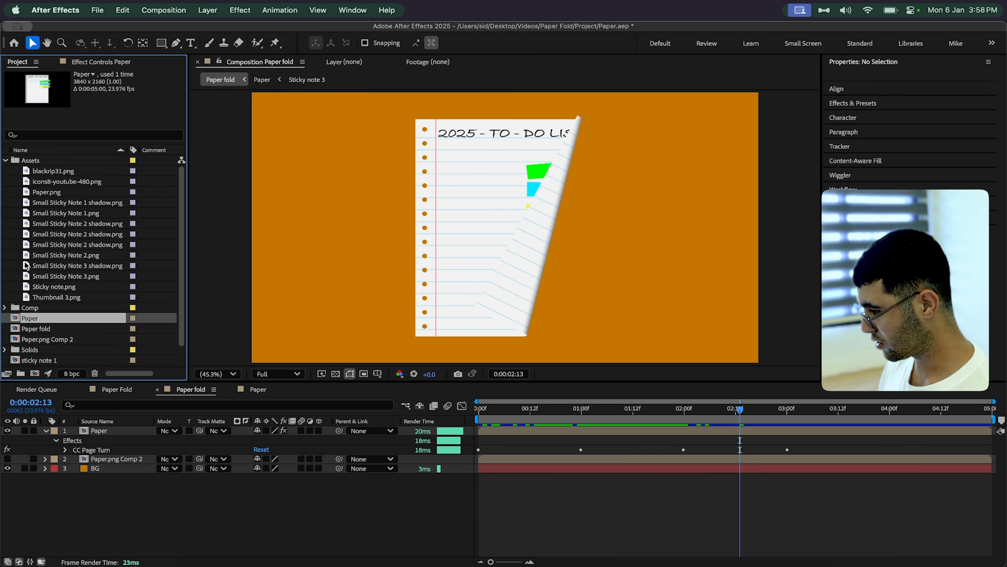
left_click_drag(30, 288, 105, 435)
key("s")
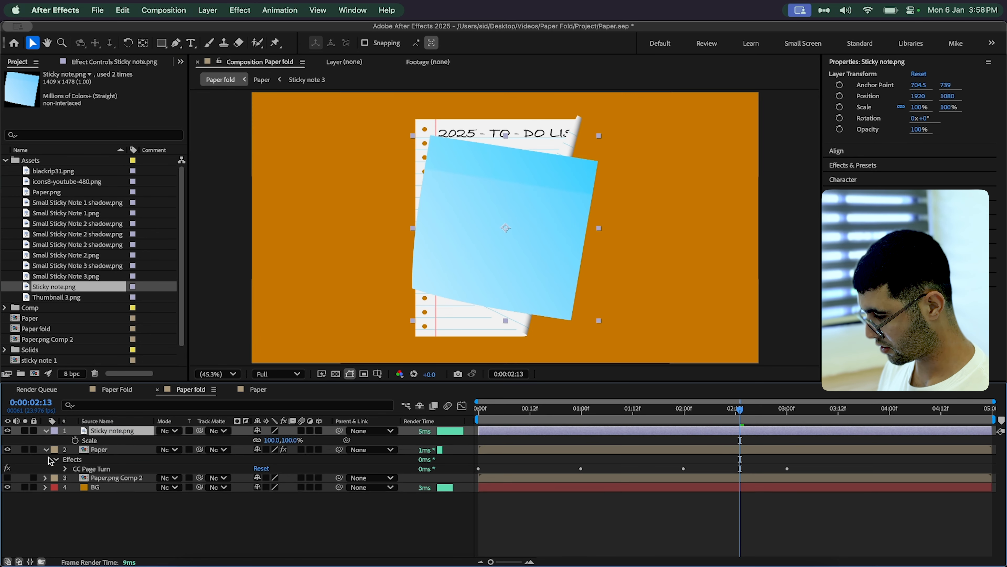
left_click_drag(274, 439, 251, 439)
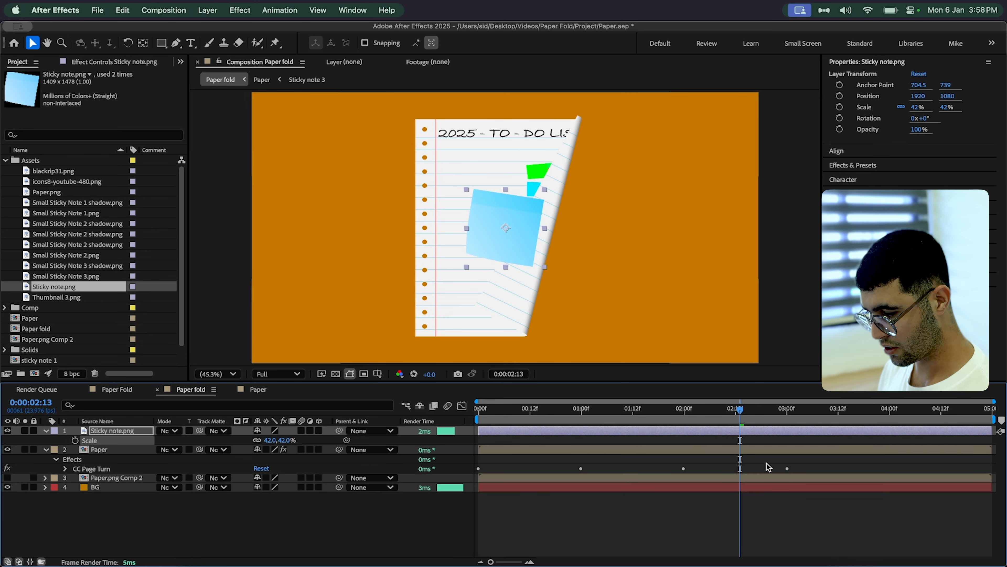
At 0:00:03:10, move the blue sticky note to the lower middle of the paper, about 1960, 1456, and scale it to 45%.
left_click(829, 408)
left_click_drag(479, 237, 488, 283)
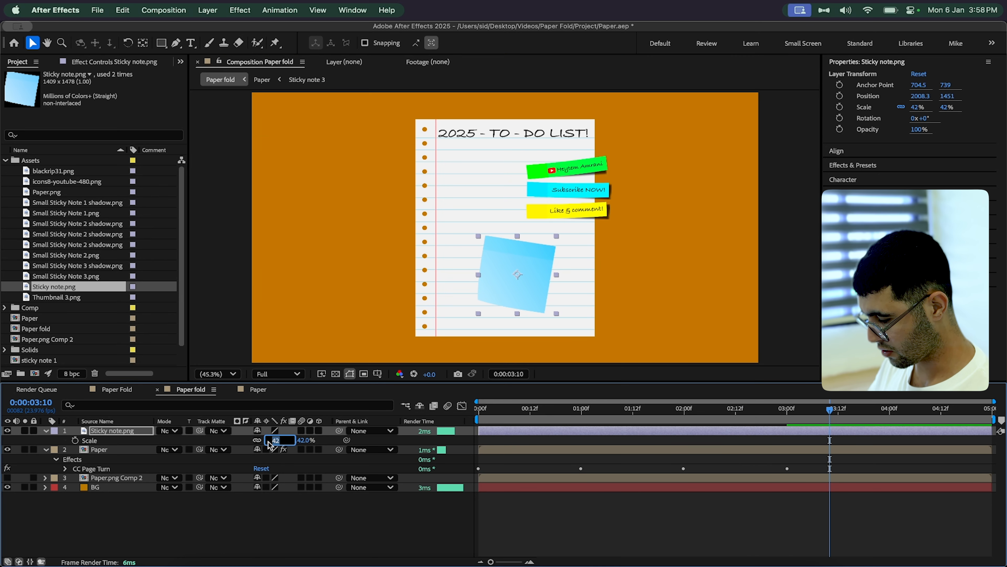
left_click_drag(272, 440, 273, 440)
left_click_drag(503, 292, 498, 292)
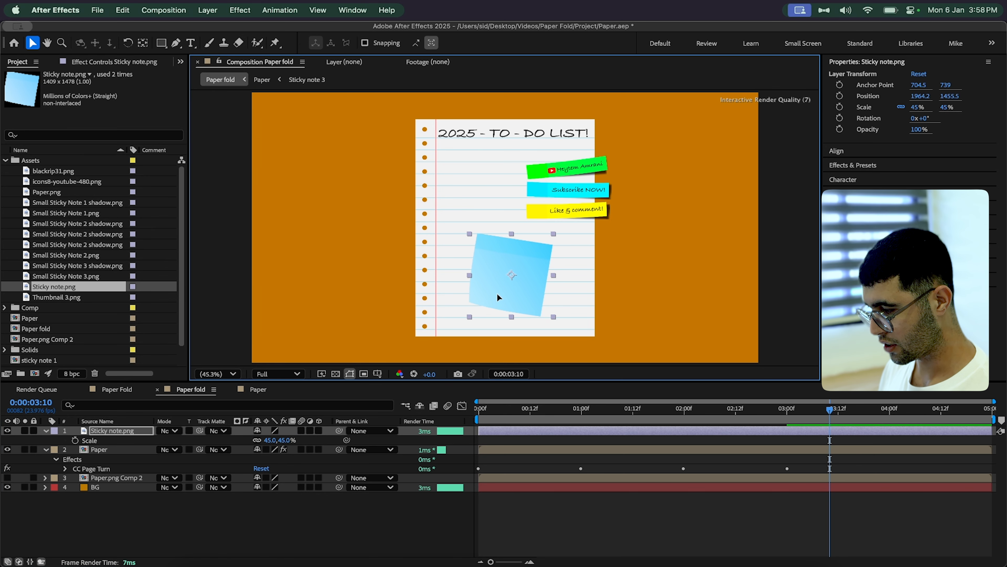
Pre-compose the Sticky note.png layer as "Sticky note" with all attributes moved into the new composition.
left_click(103, 435)
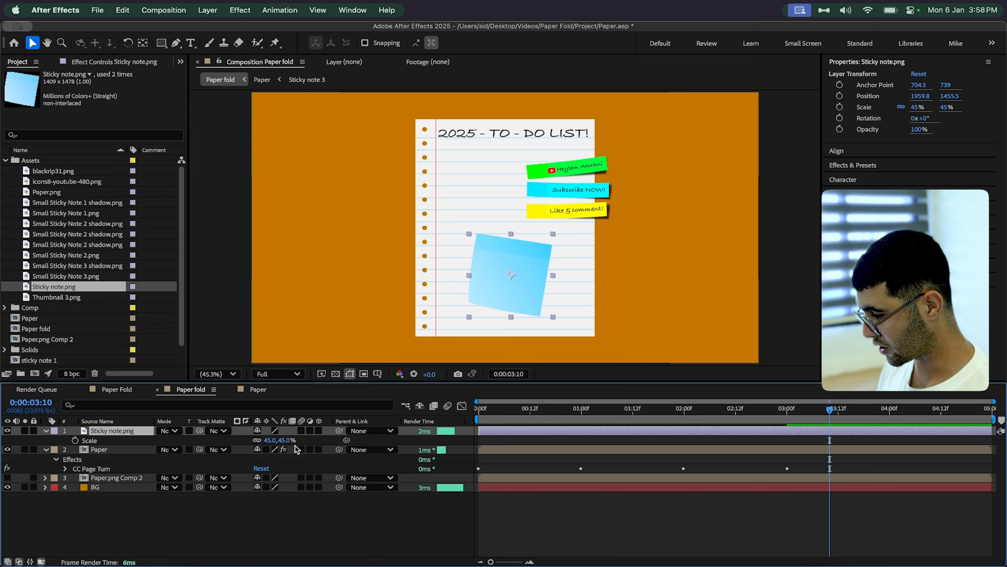
key("super+shift+c")
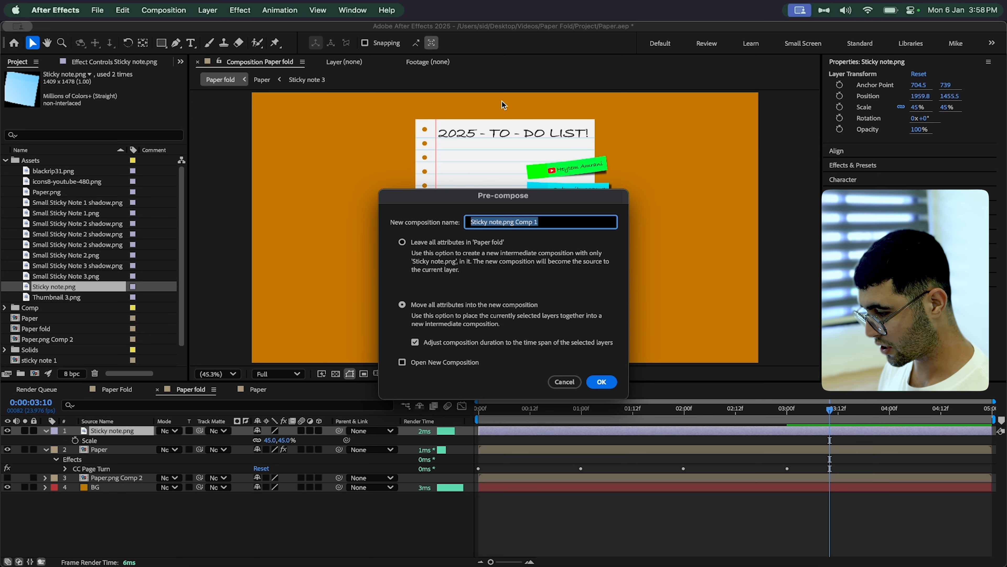
left_click(541, 221)
key("BackSpace")
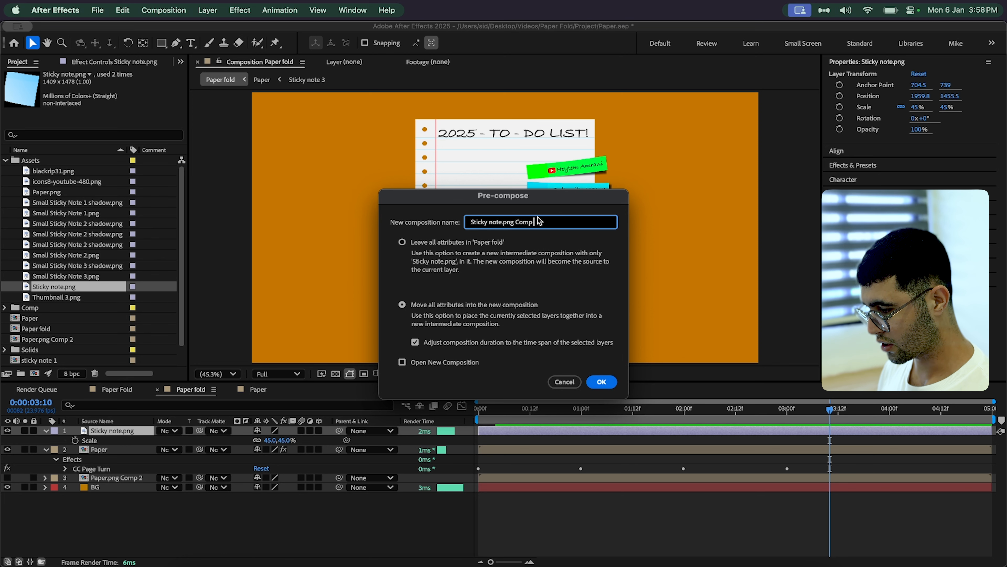
left_click_drag(500, 221, 530, 221)
key("BackSpace")
key("Return")
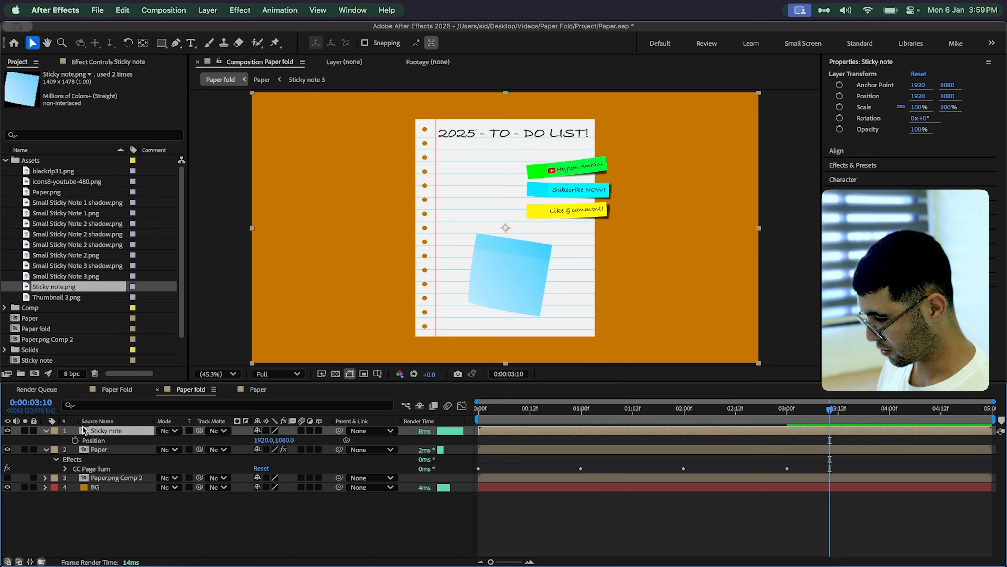
Show the Sticky note layer's Scale beside Position and move its anchor point to the blue note's centre, about 1946, 1433.
key("shift+s")
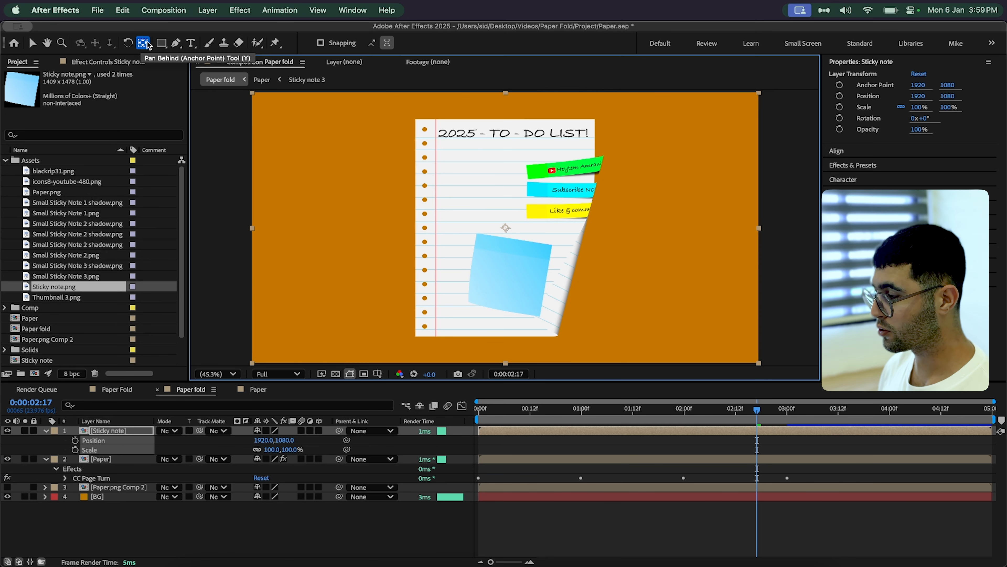
left_click(466, 243)
left_click_drag(502, 228, 507, 270)
key("v")
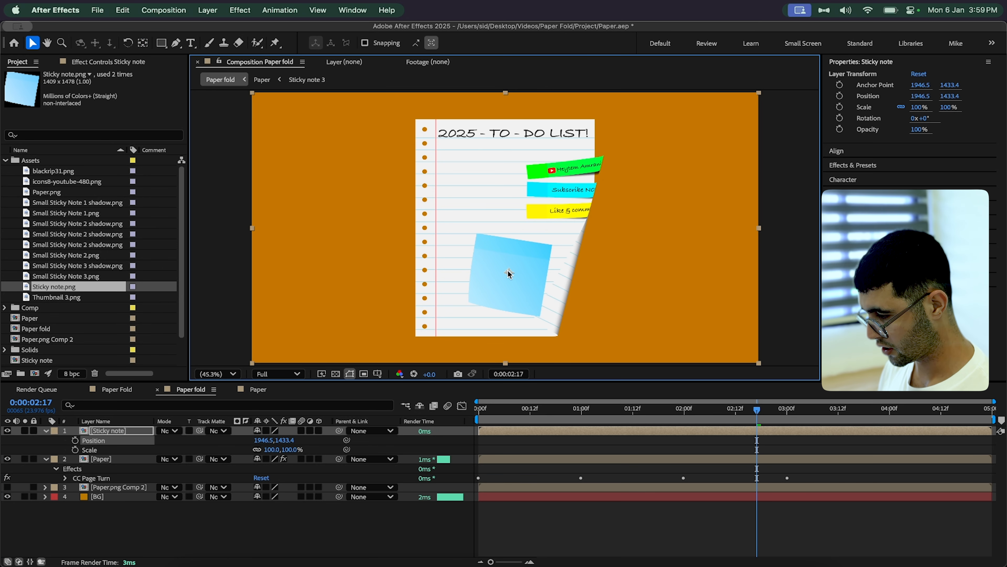
Keyframe the Sticky note layer's Position and Scale at 0:00:02:17, and shift both keyframes to about 0:00:03:15.
left_click(75, 440)
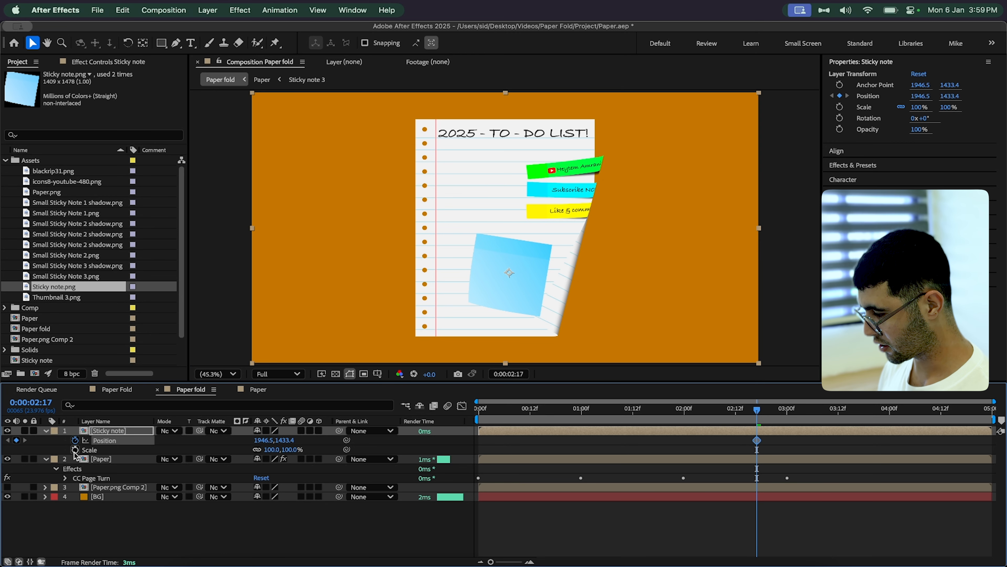
left_click(75, 450)
left_click_drag(749, 437, 778, 449)
left_click_drag(845, 440, 854, 440)
At 0:00:02:17, keyframe the Sticky note layer off the canvas at about 3024, 2520 with Scale 0%.
left_click_drag(270, 449, 222, 456)
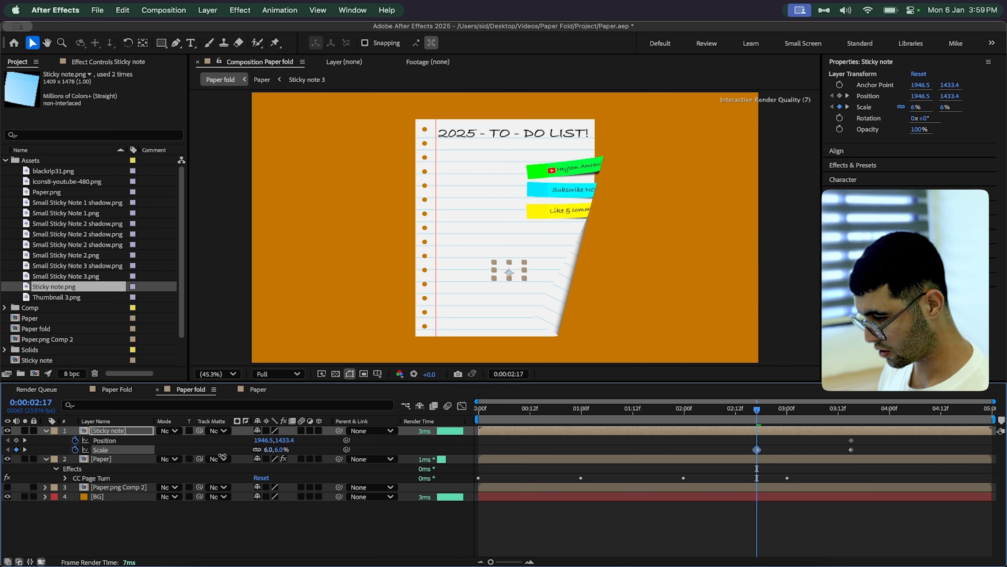
key("super+z")
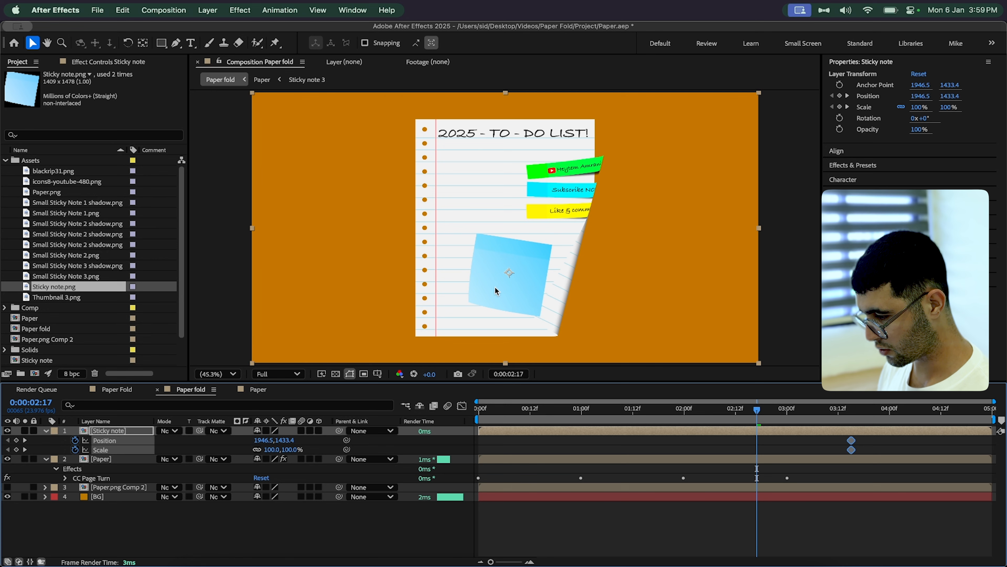
left_click(119, 491)
left_click(113, 440)
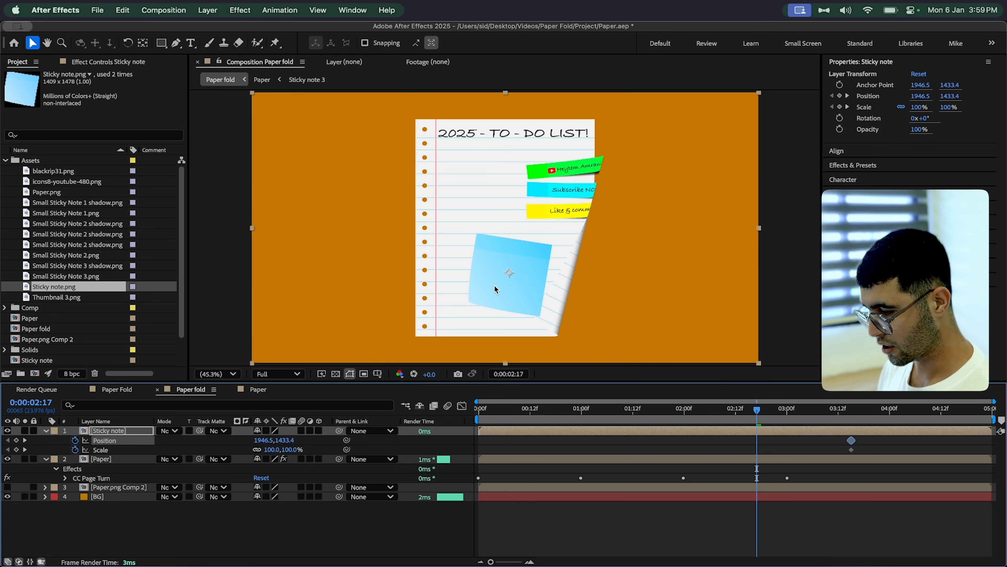
left_click_drag(495, 284, 645, 417)
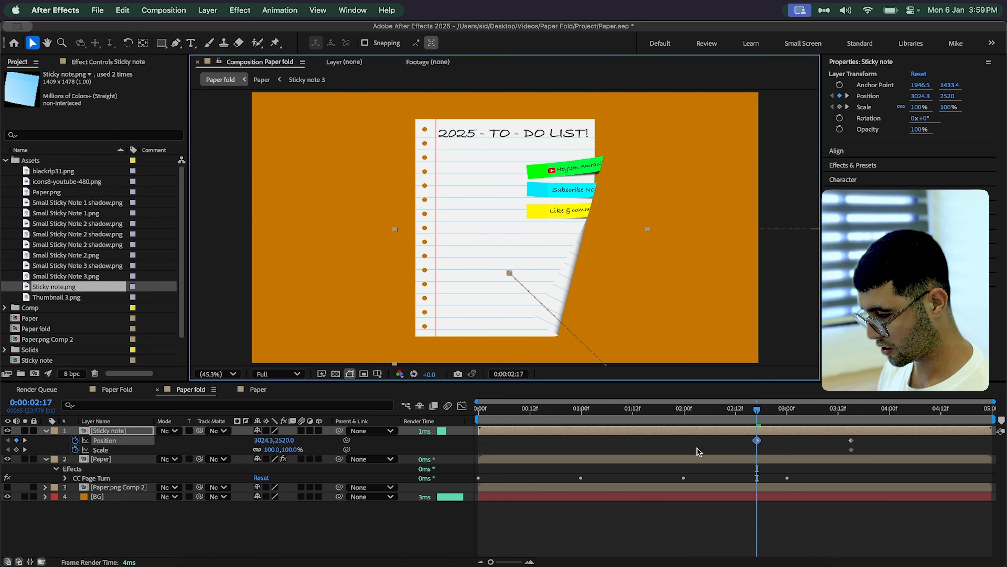
left_click(272, 449)
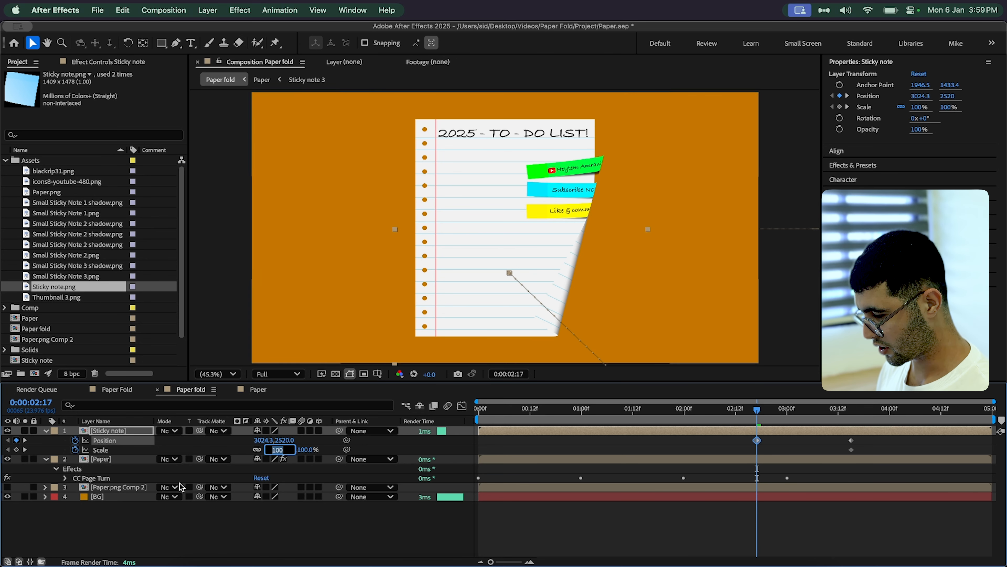
type("0")
key("Return")
Bend the sticky note's straight motion path into a curve using the Convert Vertex tool on its end keyframe, and preview the movement.
left_click(176, 43)
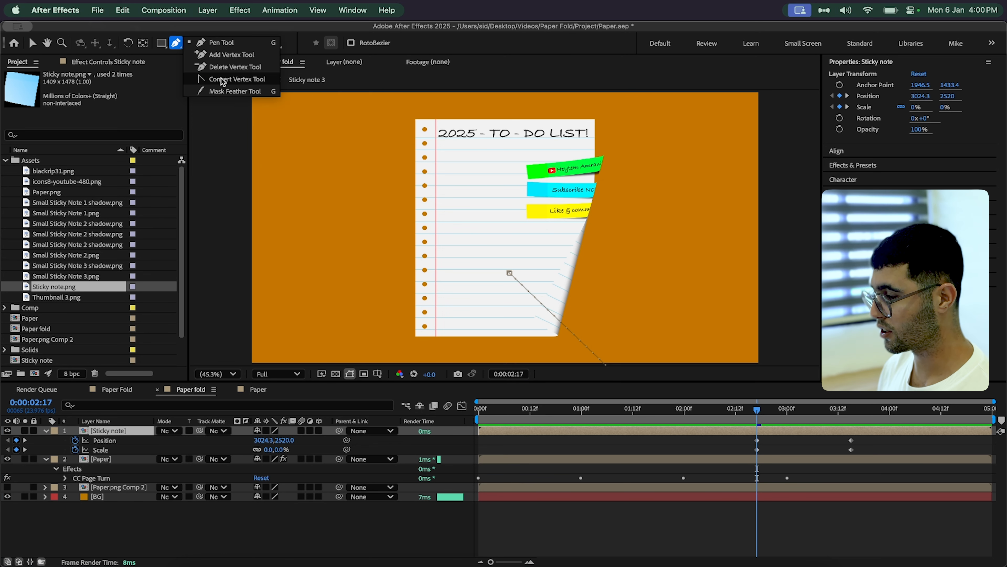
left_click(221, 78)
left_click(510, 273)
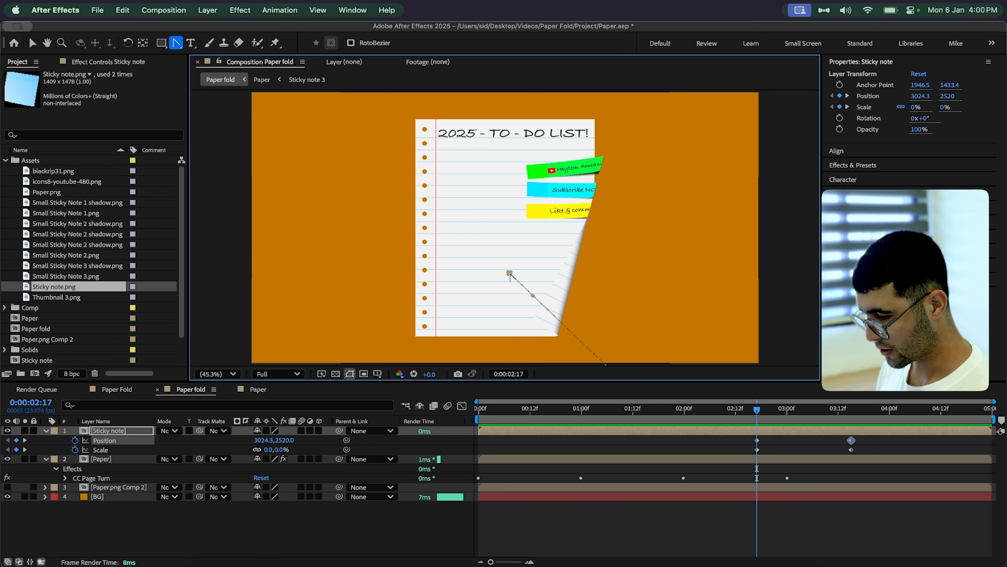
left_click_drag(532, 298, 690, 277)
left_click_drag(758, 409, 891, 411)
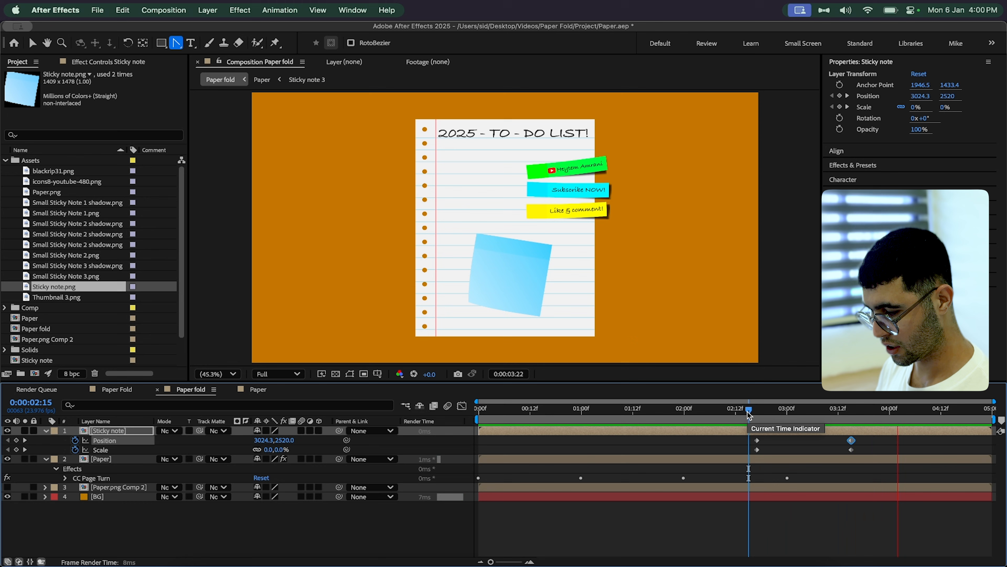
Apply Easy Ease to all Position and Scale keyframes of the Sticky note layer and play back the entrance.
left_click_drag(738, 436, 886, 458)
key("F9")
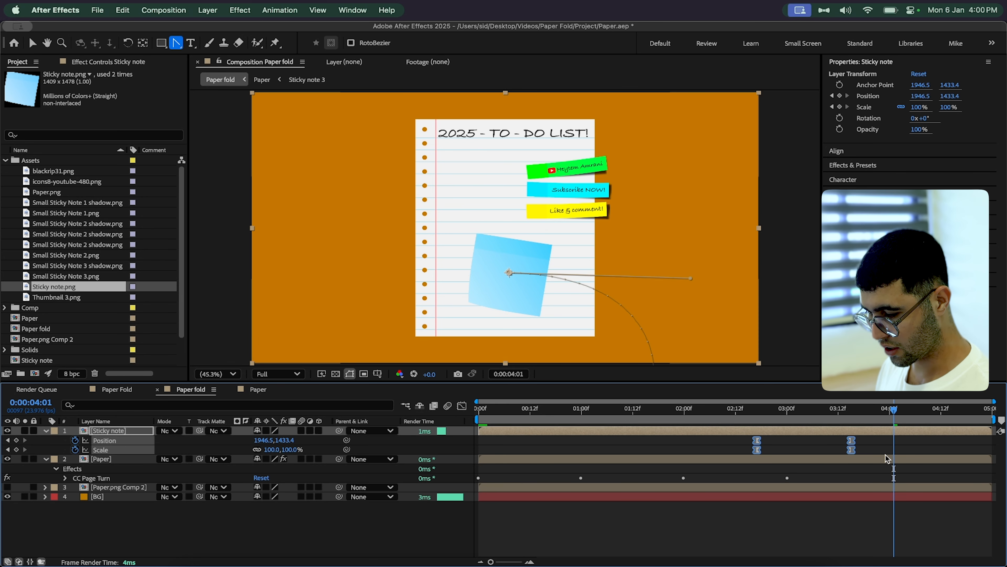
left_click(723, 414)
key("space")
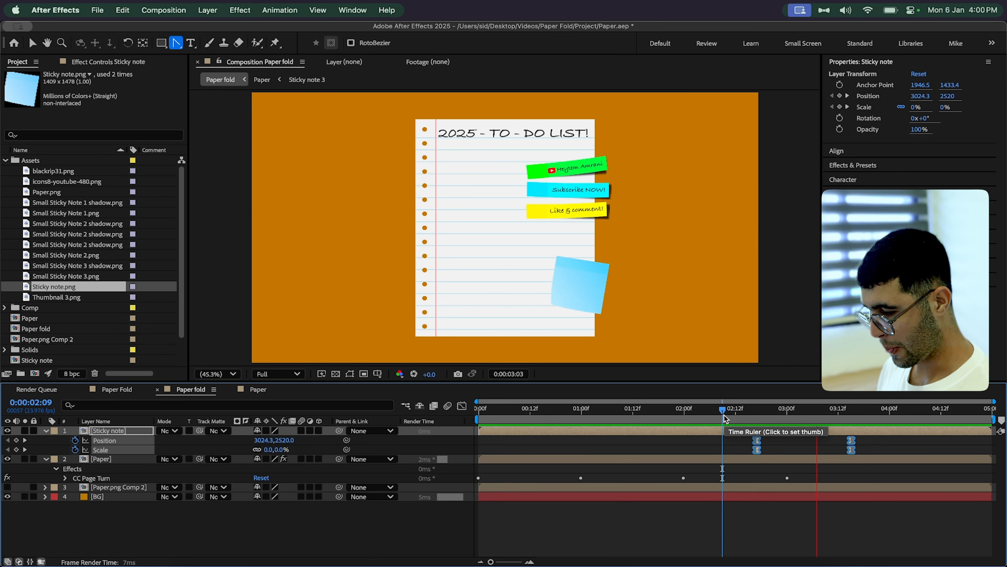
left_click(733, 416)
key("space")
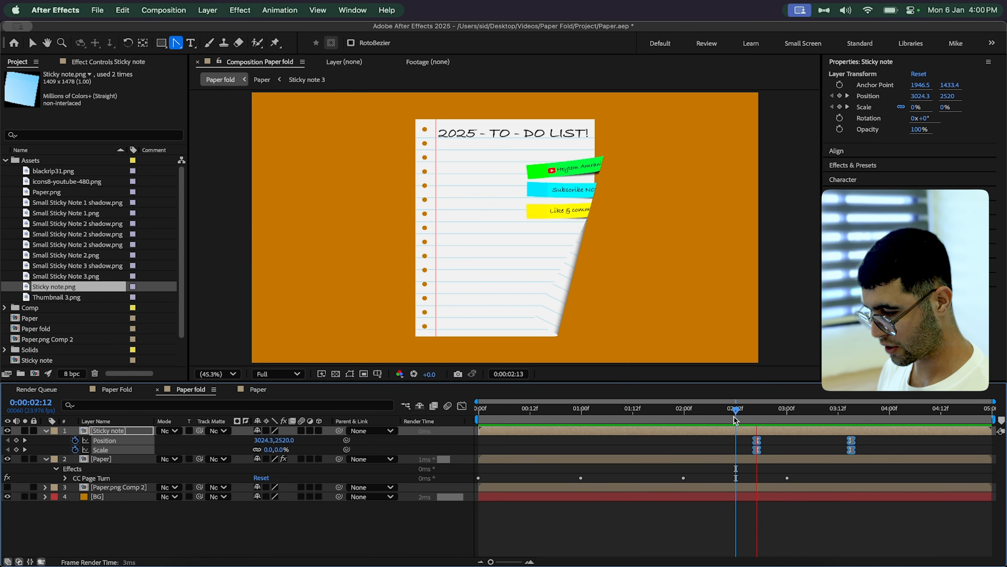
key("space")
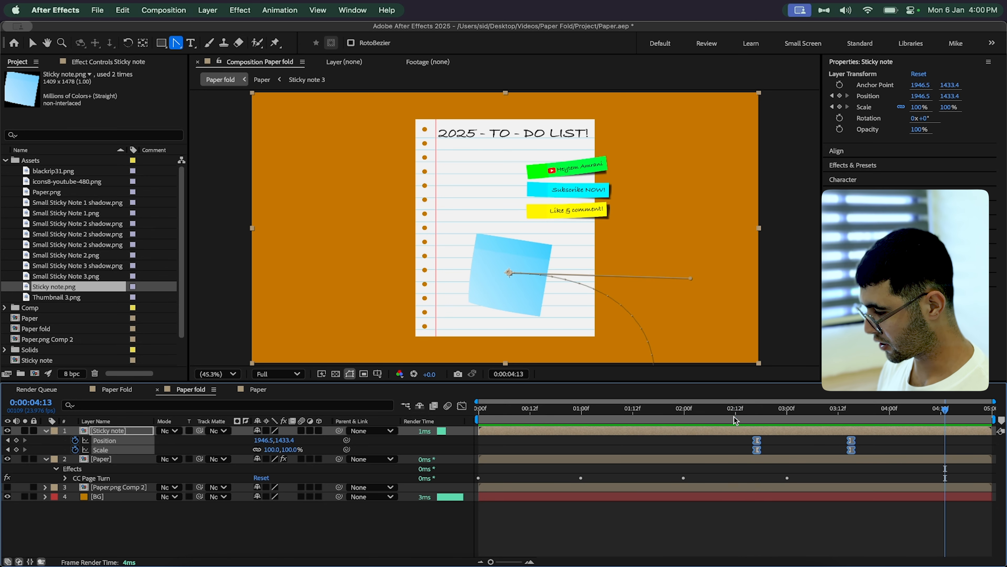
Add the expression wiggle(2,4) to the Sticky note layer's Position.
left_click(115, 431)
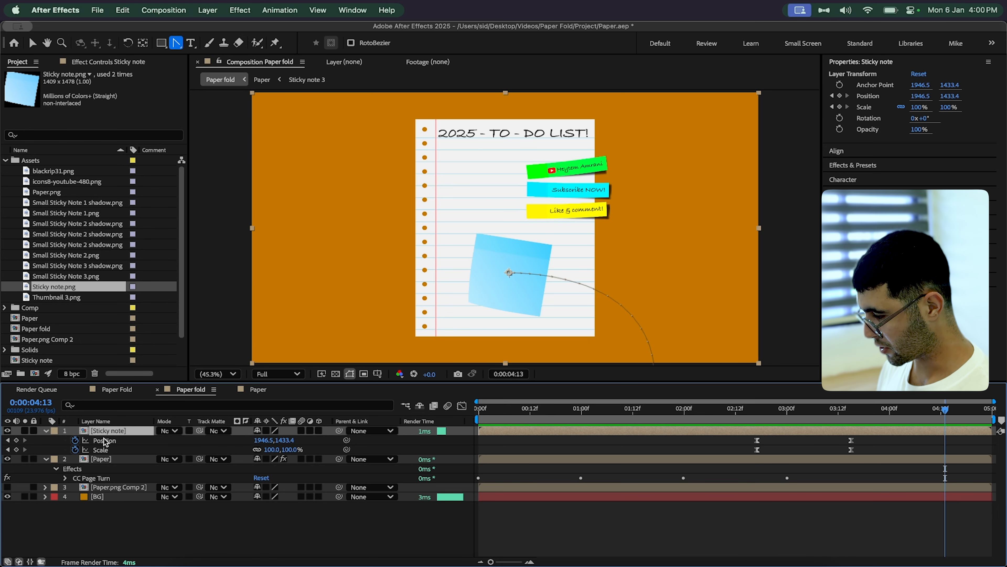
left_click(75, 440, "alt")
type("wiggle()")
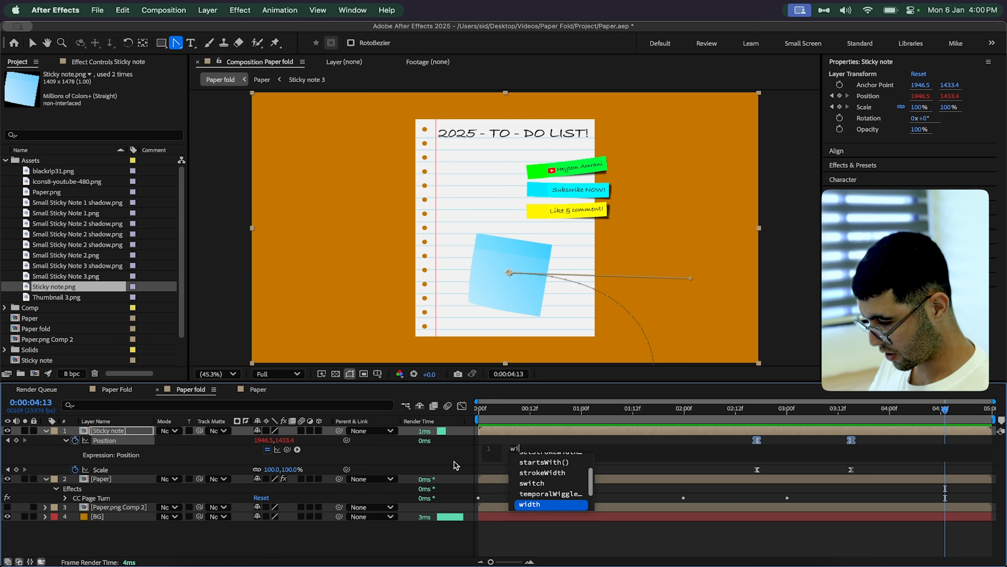
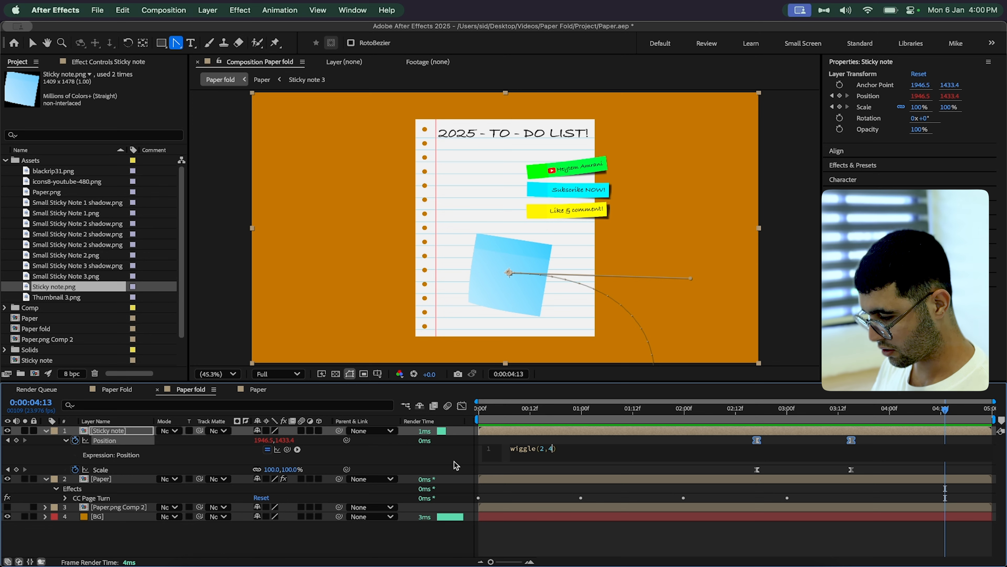
left_click(605, 540)
Play back the Paper fold animation to check the sticky note's wiggle, and collapse the Sticky note layer's properties.
left_click_drag(719, 414, 783, 417)
key("space")
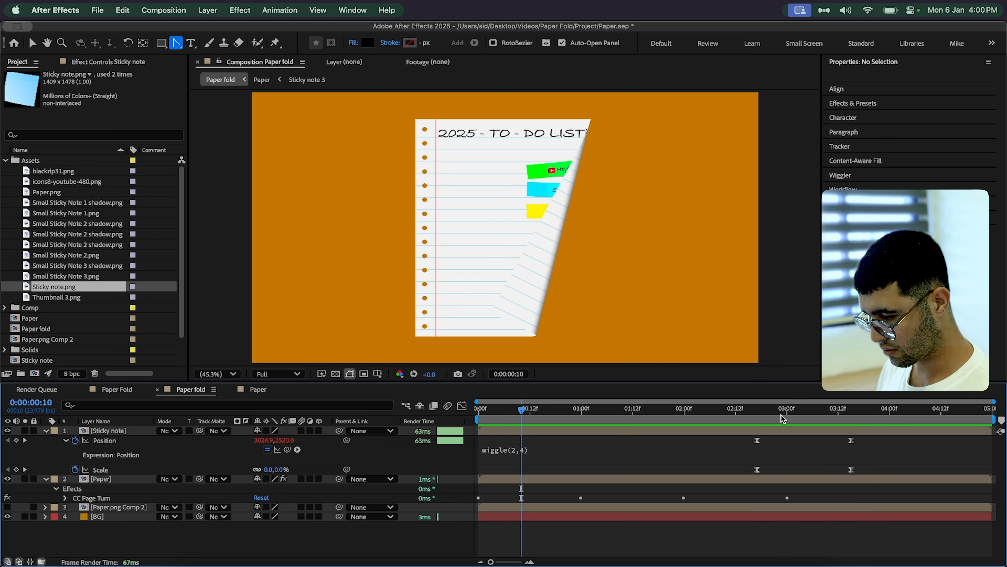
key("space")
scroll(473, 291, "up", 1)
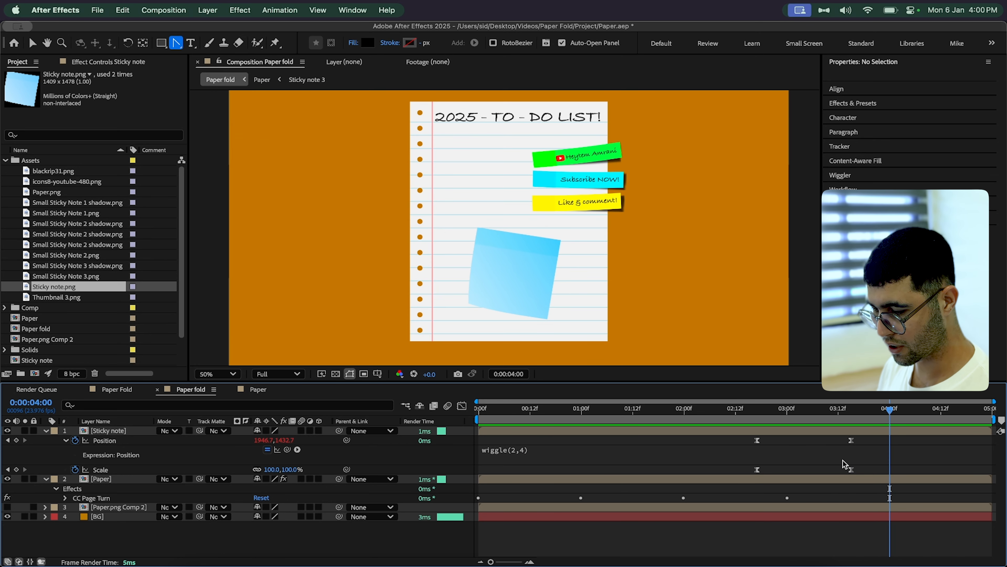
key("space")
key("space")
left_click(46, 431)
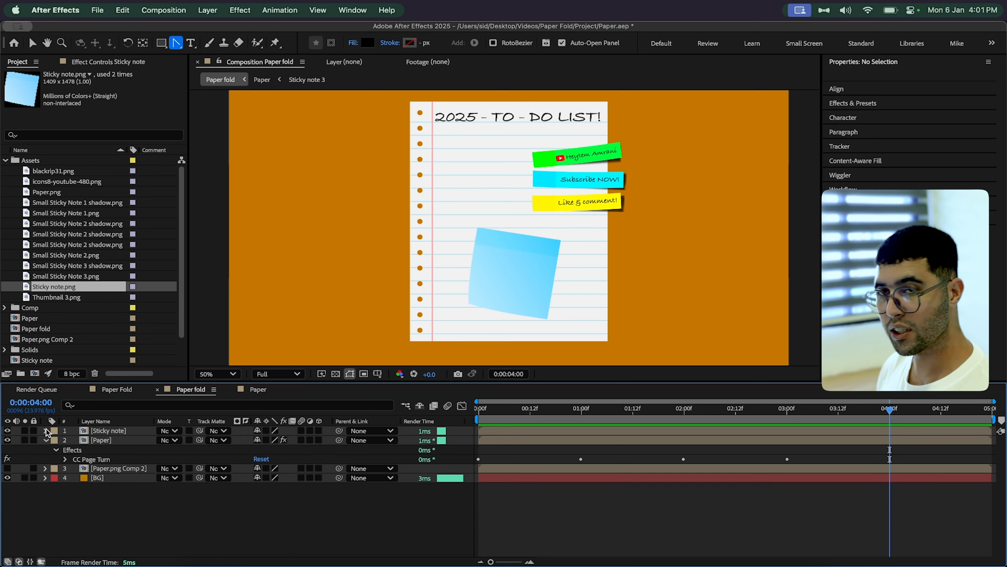
Examine the torn thumbnail on the reference Paper Fold composition's blue note around 0:00:03:14.
left_click(116, 390)
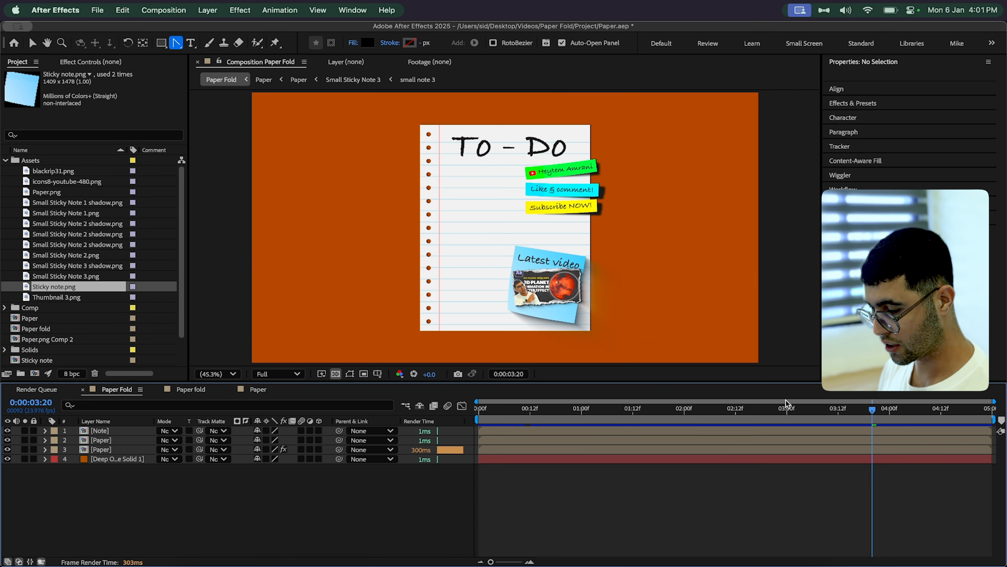
left_click(865, 412)
left_click_drag(865, 412, 894, 408)
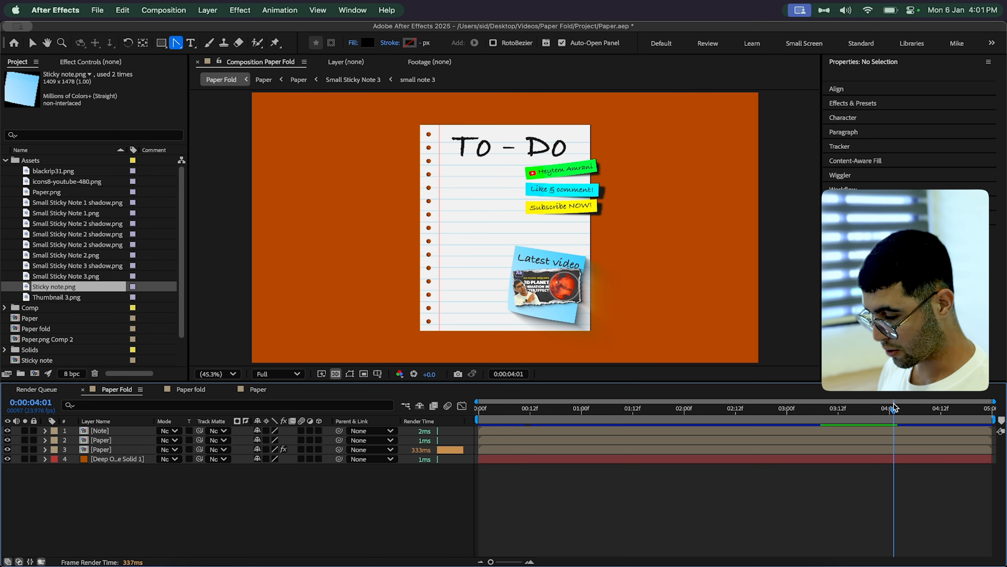
left_click(847, 413)
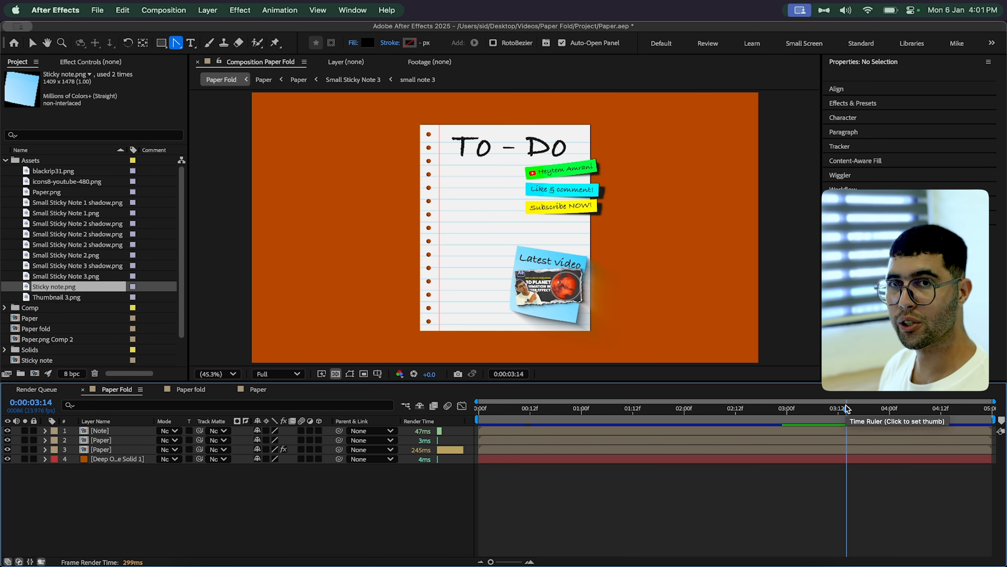
scroll(552, 311, "up", 4)
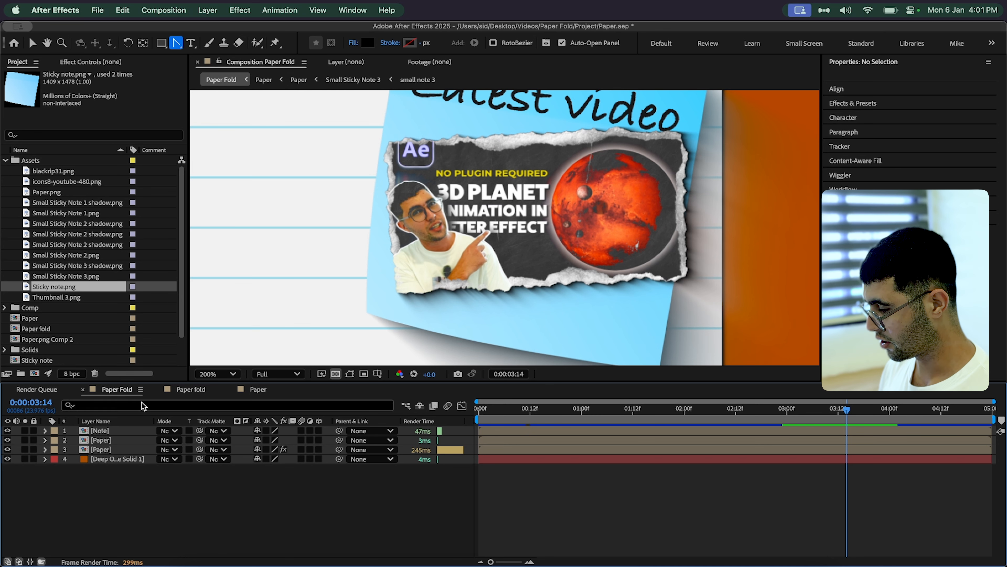
left_click(216, 373)
left_click(214, 154)
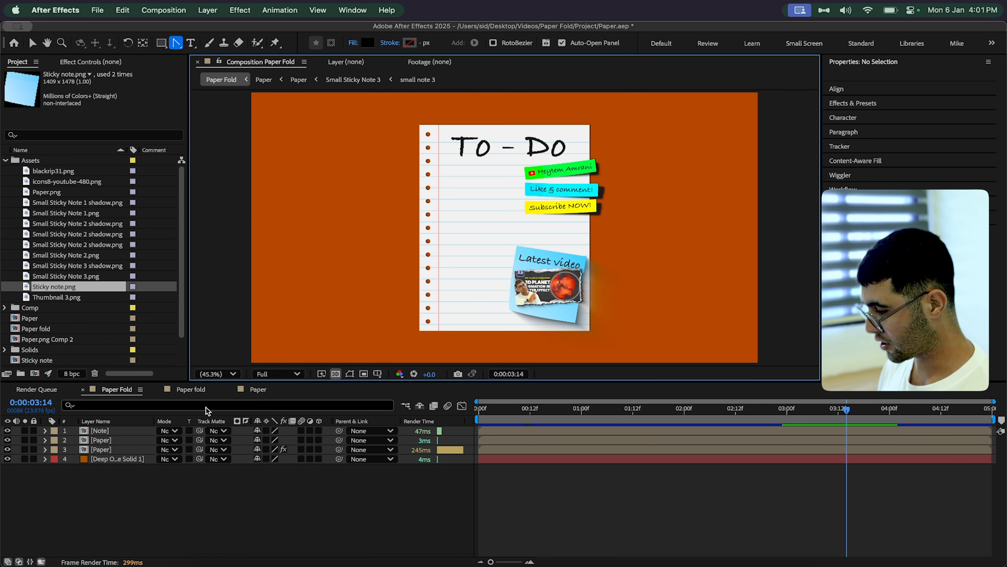
Open the Sticky note pre-composition from Paper fold and add Thumbnail 3.png above the Sticky note.png layer.
left_click(187, 390)
double_click(83, 431)
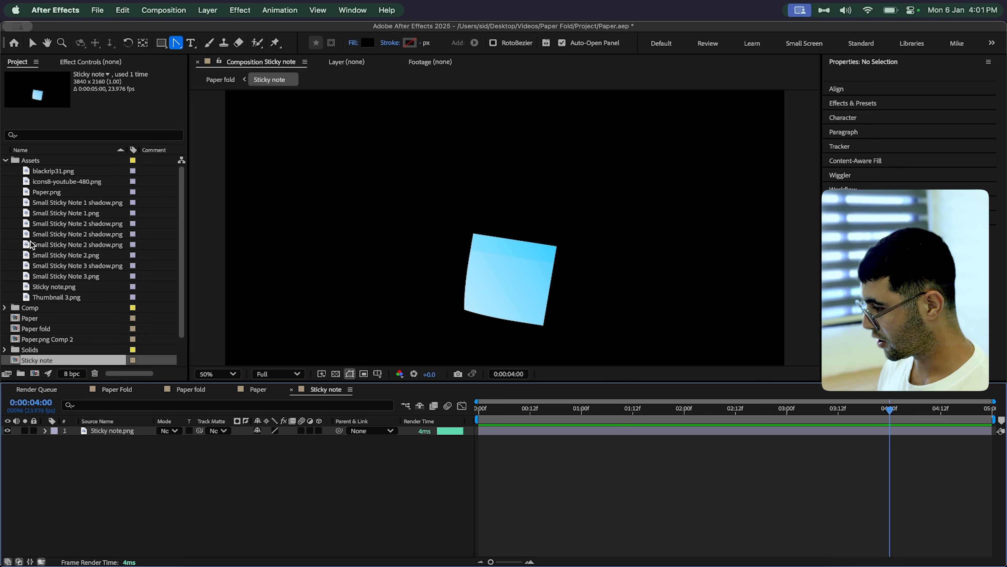
left_click(31, 298)
left_click_drag(29, 301, 116, 431)
left_click(143, 490)
Add blackrip31.png as the topmost layer of the Sticky note composition and scale it to 43%.
left_click(29, 172)
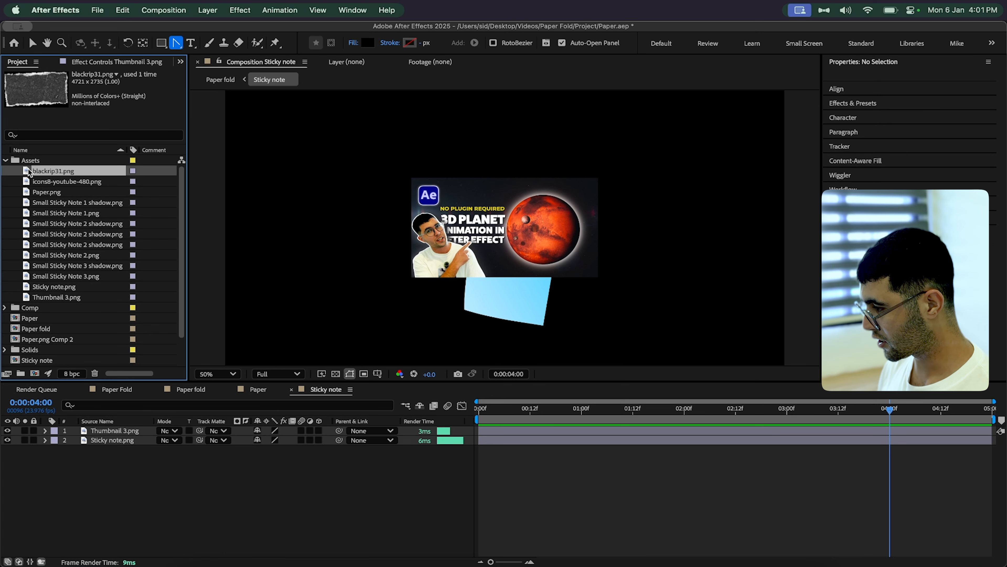
left_click_drag(28, 171, 98, 435)
key("s")
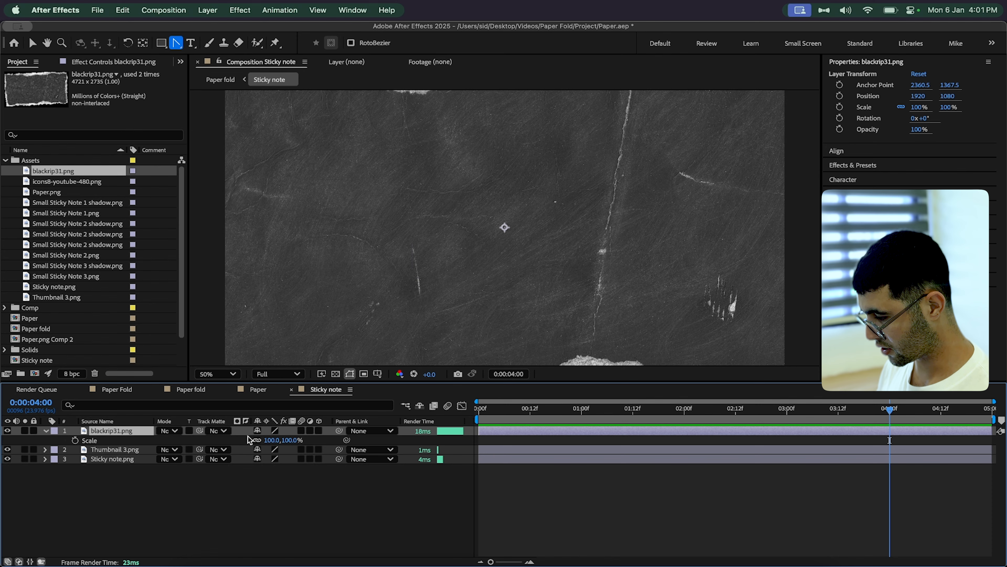
left_click(270, 440)
type("43")
key("Return")
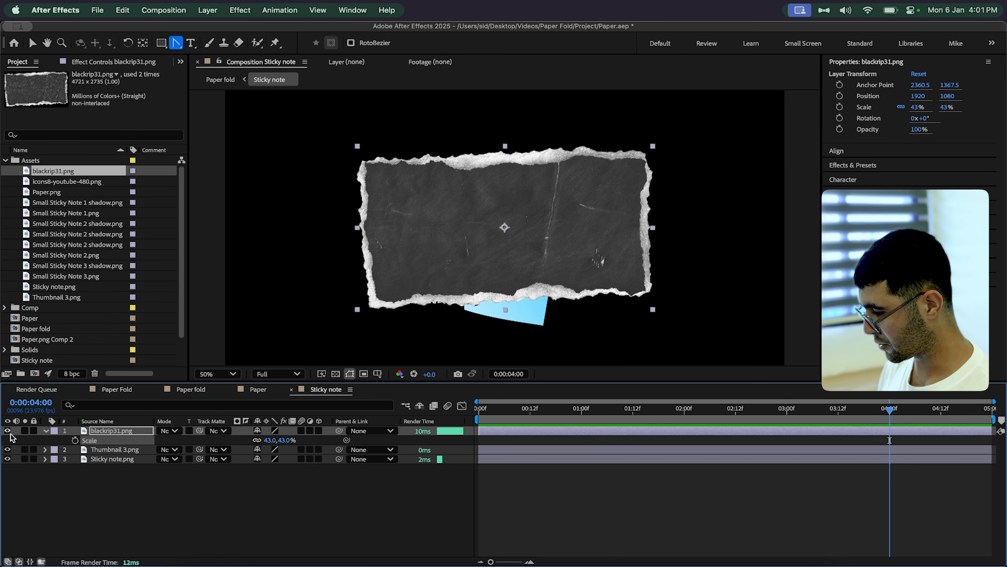
Hide the blackrip31.png layer, scale Thumbnail 3.png to 40% and place it over the blue note at about 1940, 1472.
left_click(7, 430)
left_click(110, 449)
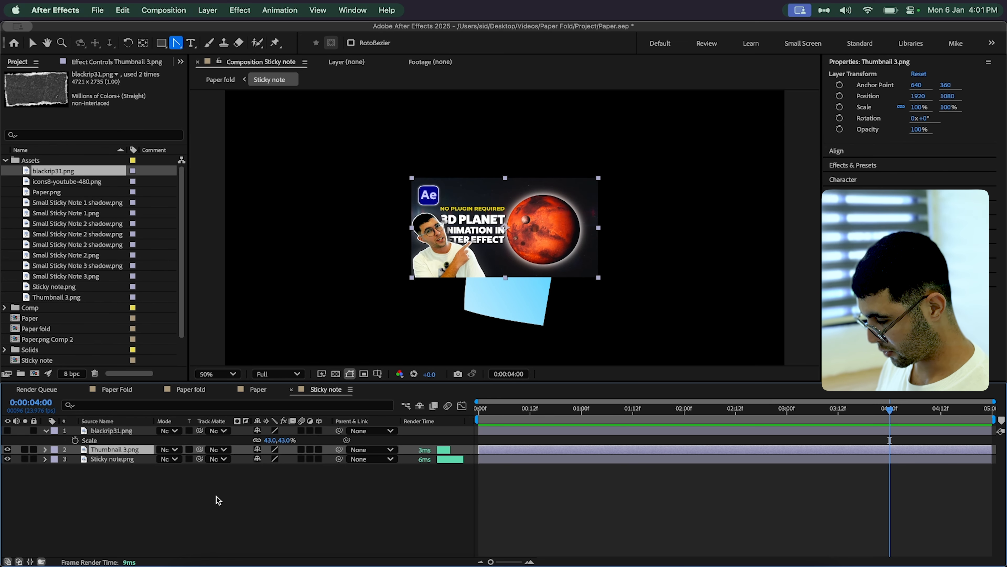
key("s")
left_click_drag(268, 457, 247, 457)
left_click_drag(496, 236, 499, 288)
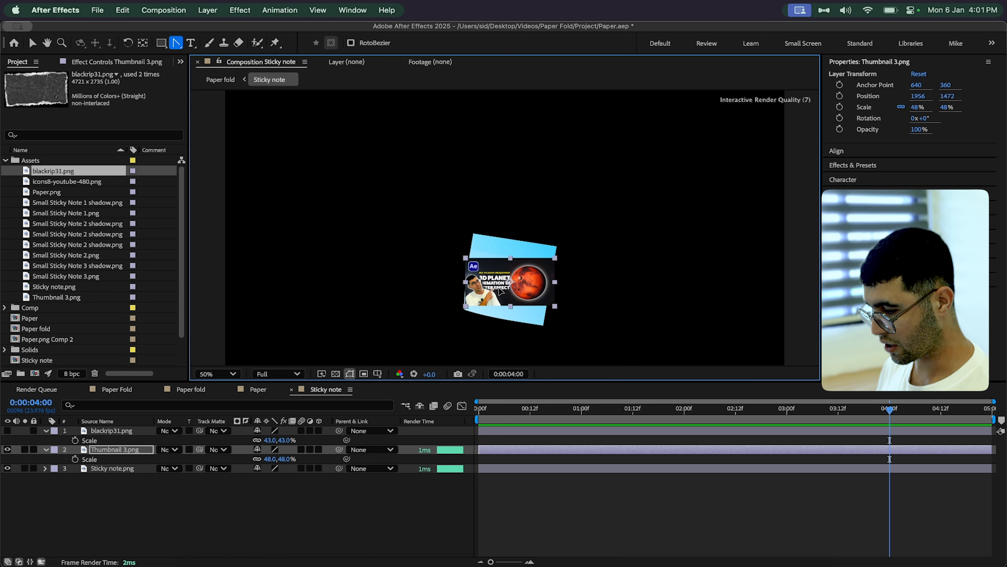
scroll(498, 288, "up", 2)
Show blackrip31.png again, scale it to 11% and place it over the thumbnail at about 1942, 1468.
left_click(4, 431)
left_click(7, 430)
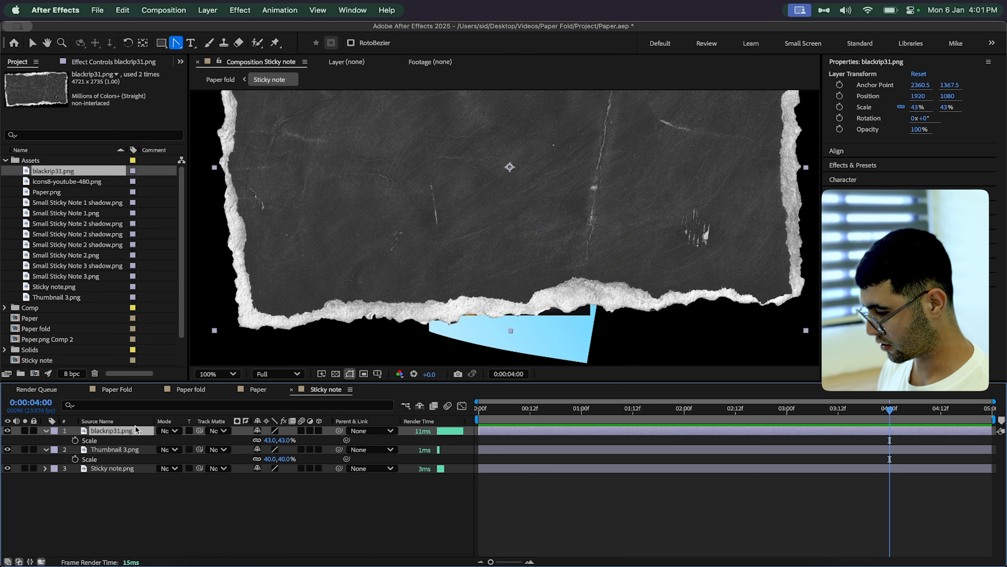
left_click_drag(277, 439, 258, 440)
left_click_drag(470, 174, 476, 280)
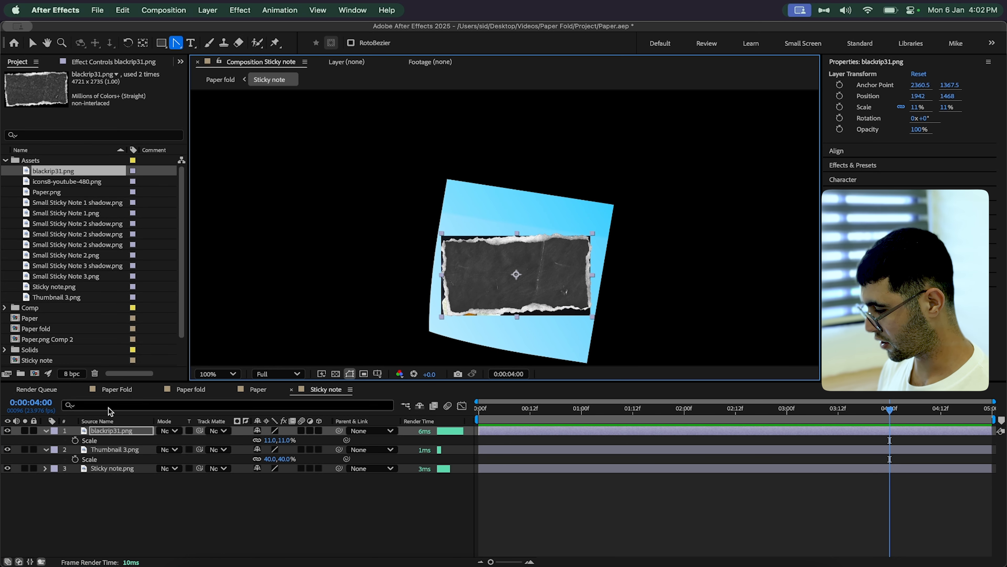
Set blackrip31.png as the track matte of the Thumbnail 3.png layer.
left_click(111, 449)
left_click(217, 449)
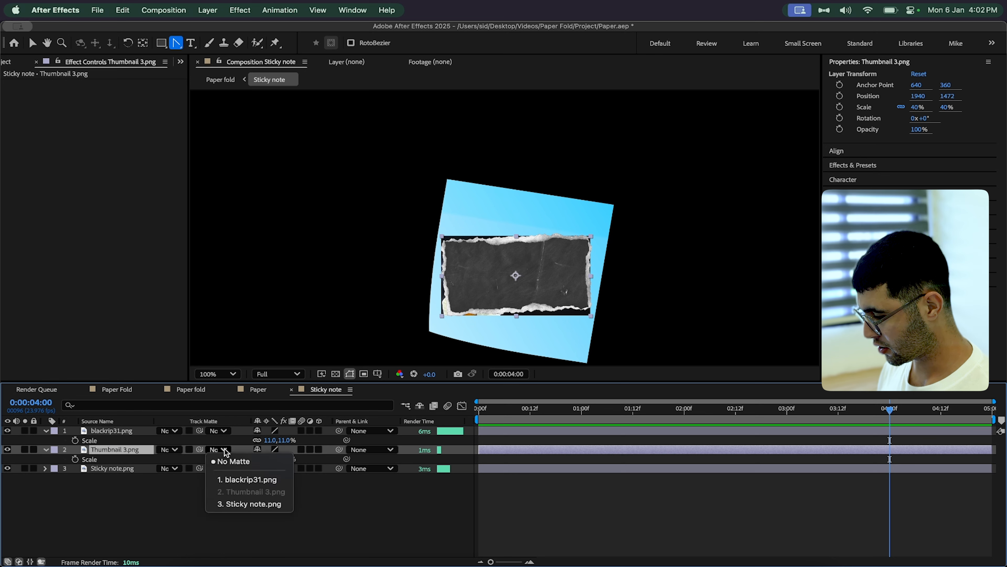
left_click(240, 479)
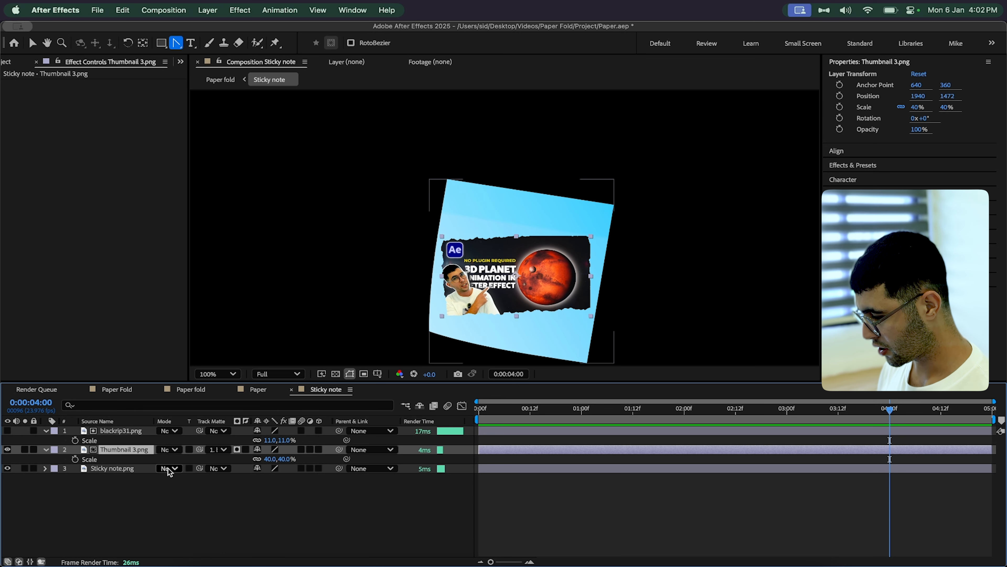
Set the blackrip31.png layer's blending mode to Screen and make the layer visible over the thumbnail.
left_click(169, 432)
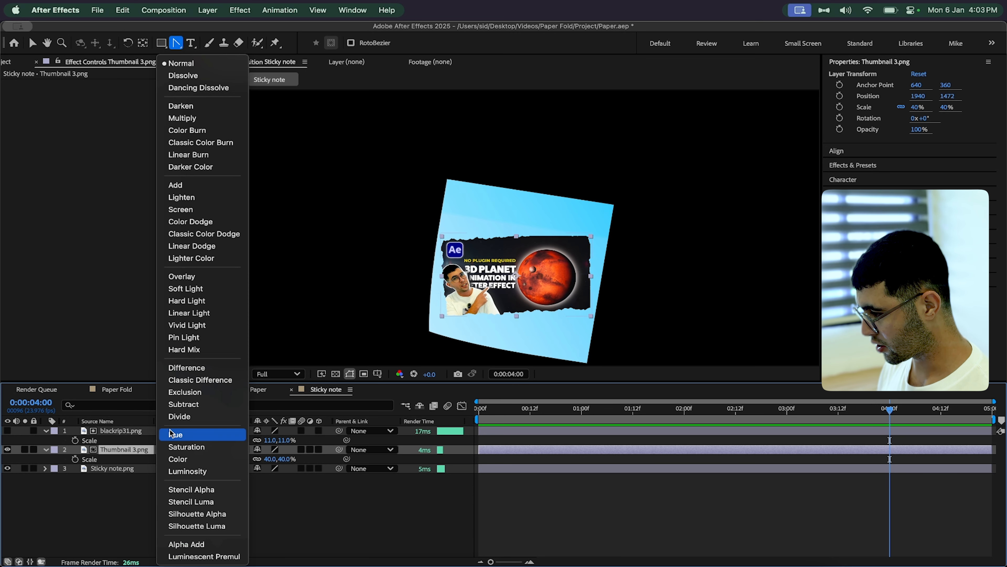
left_click(180, 209)
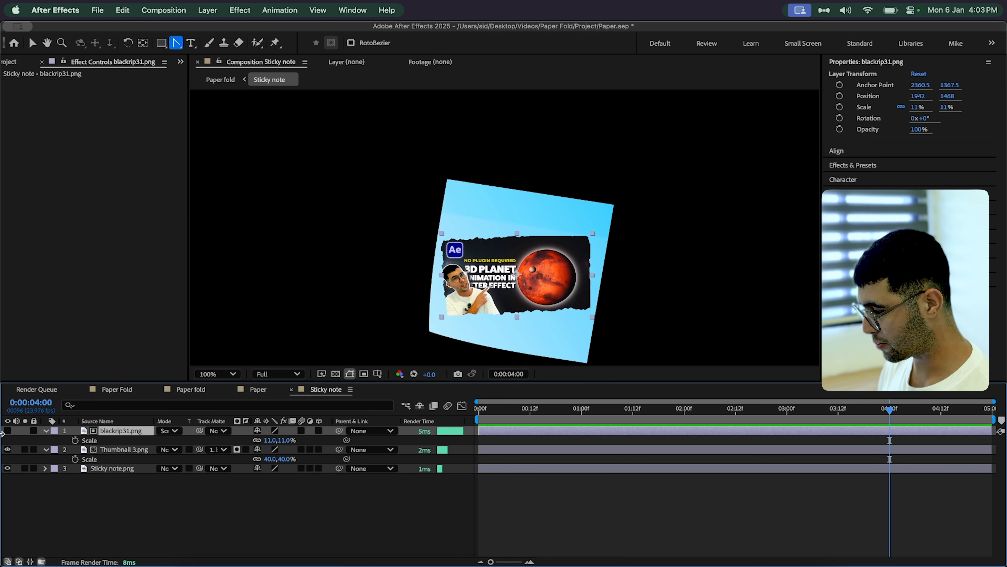
scroll(550, 243, "up", 4)
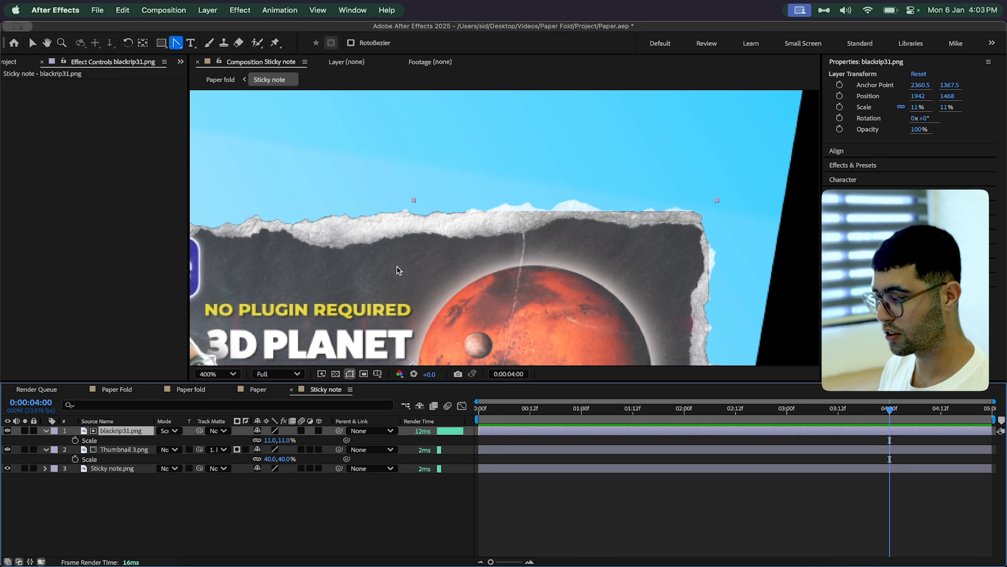
scroll(396, 266, "down", 4)
scroll(408, 289, "up", 4)
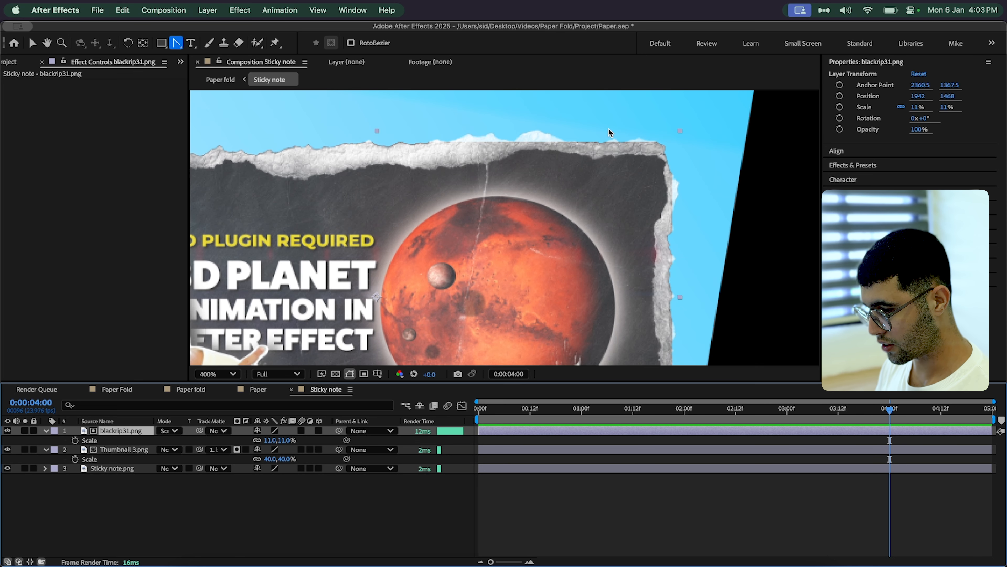
Scale Thumbnail 3.png to 46% and move it to position 1989, 1472 so it fills the torn frame.
left_click(116, 451)
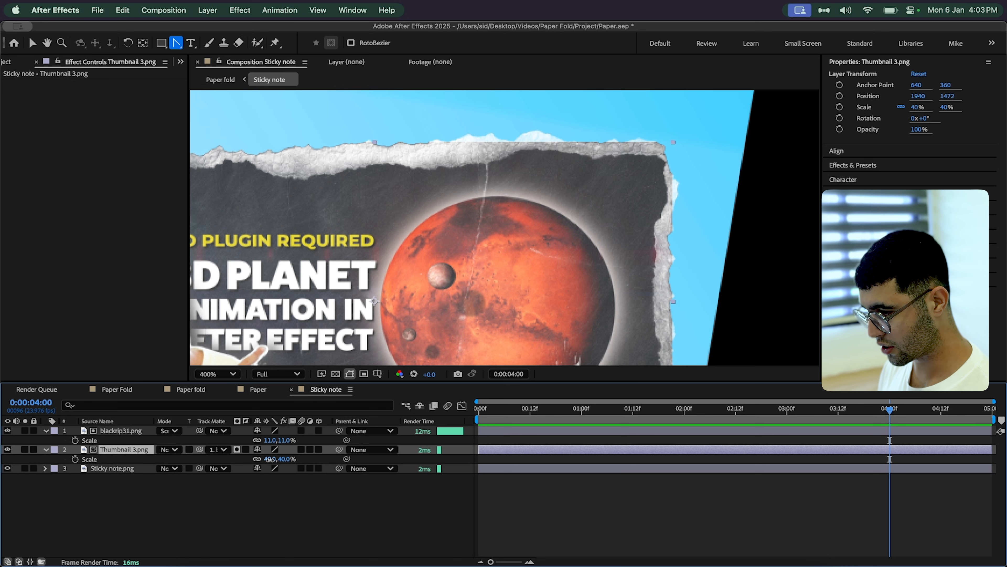
left_click_drag(270, 459, 272, 459)
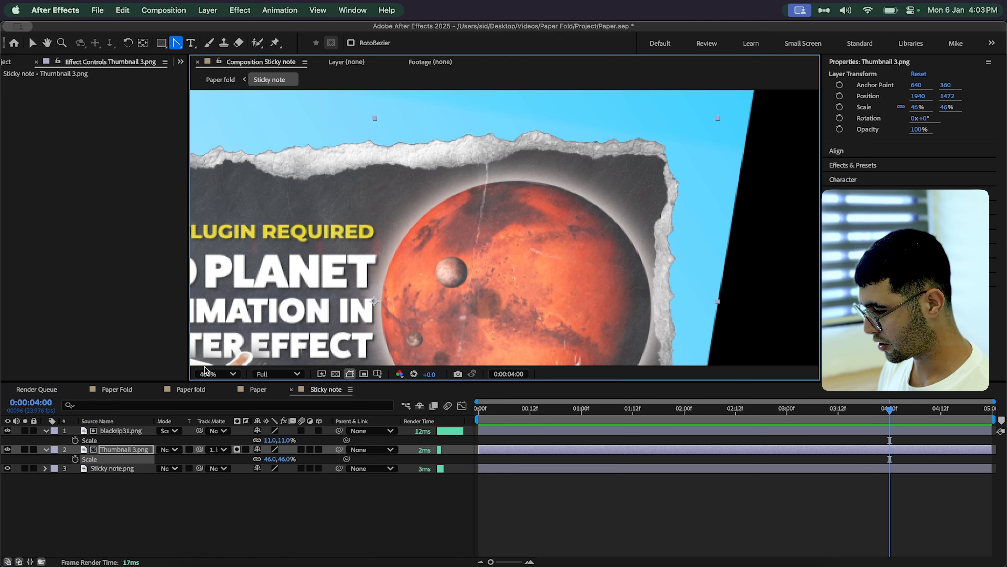
left_click(214, 373)
left_click(218, 276)
key("p")
left_click_drag(271, 459, 290, 458)
left_click(244, 534)
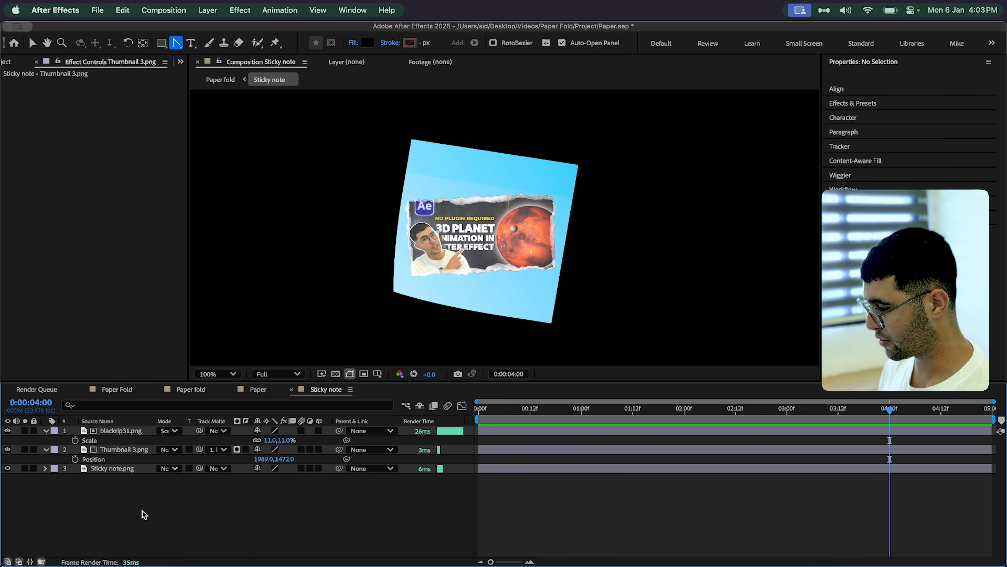
Pre-compose the blackrip31.png and Thumbnail 3.png layers into a composition named Thumbnail.
left_click(119, 449)
left_click(113, 433, "shift")
right_click(131, 435)
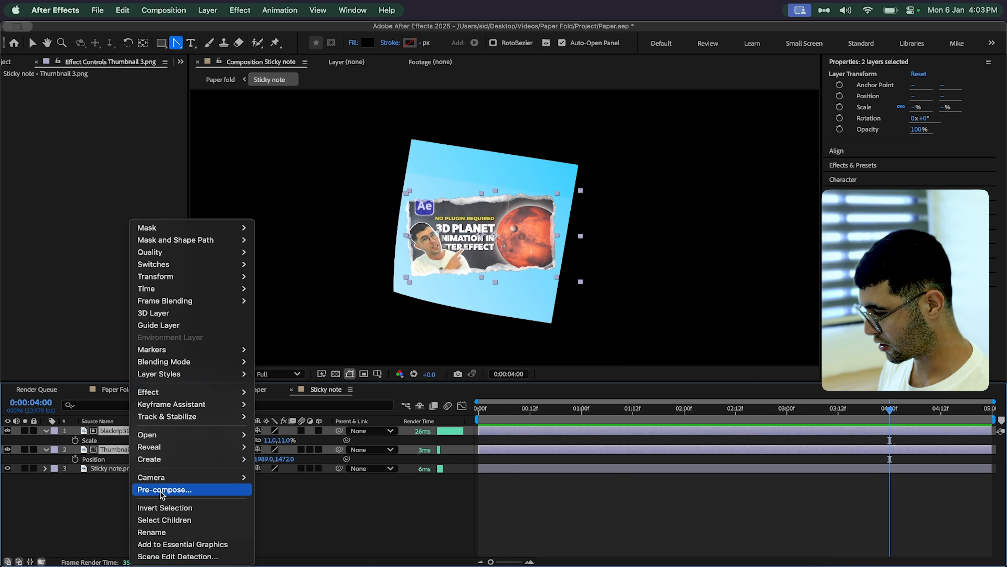
left_click(163, 491)
type("Thumbnai")
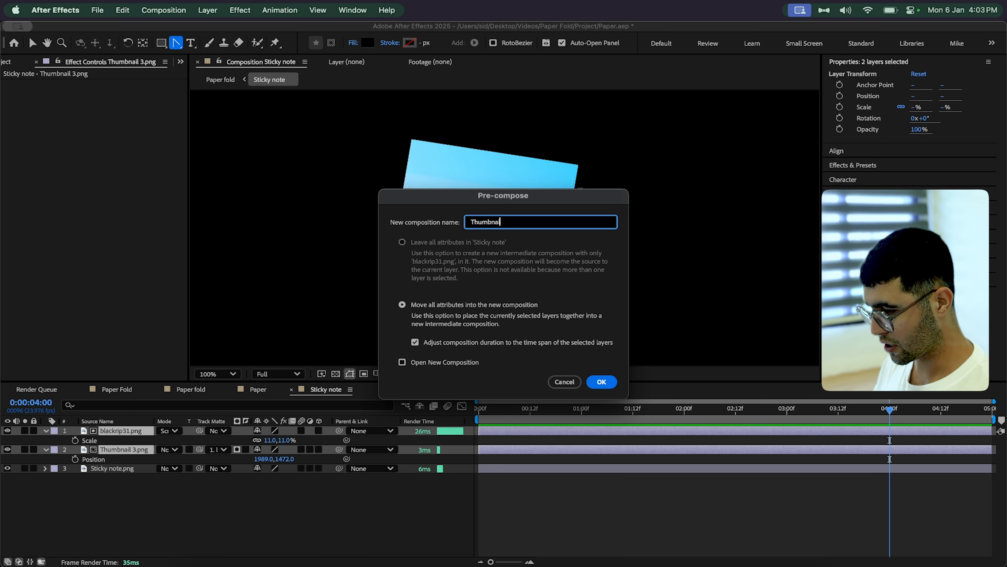
type("l")
key("Return")
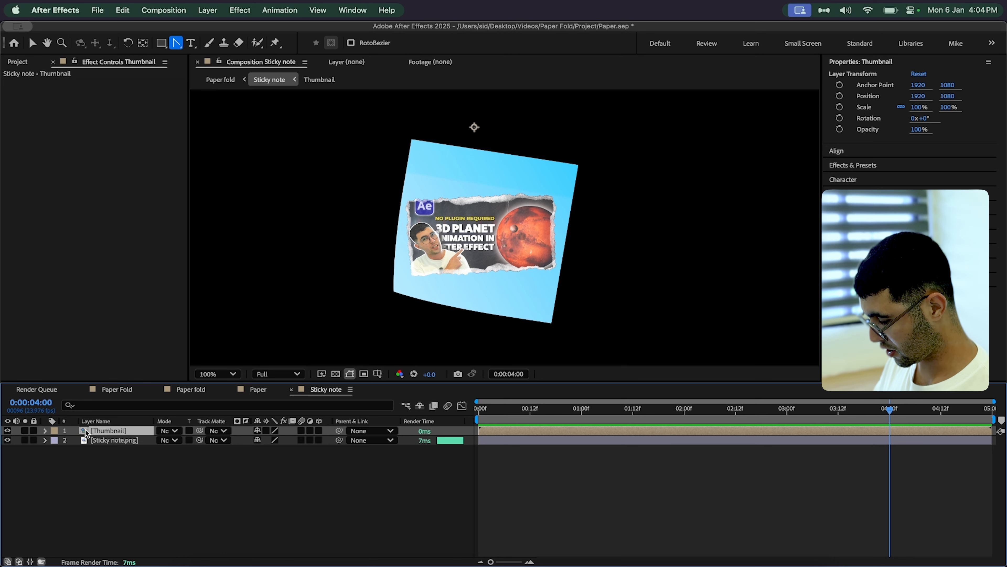
Duplicate the Thumbnail layer and apply CC Radial Fast Blur to the lower copy.
key("super+d")
left_click(81, 439)
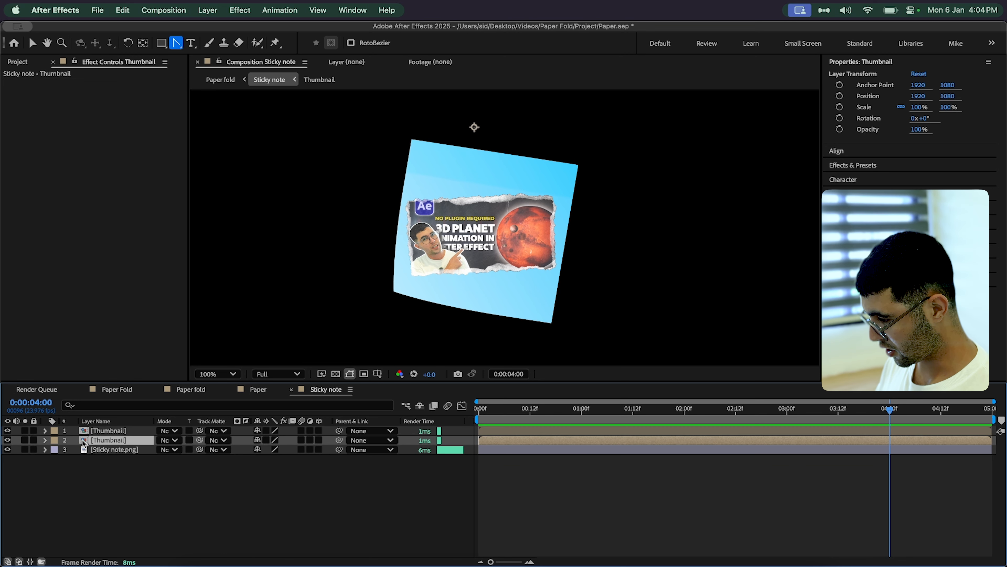
key("ctrl+space")
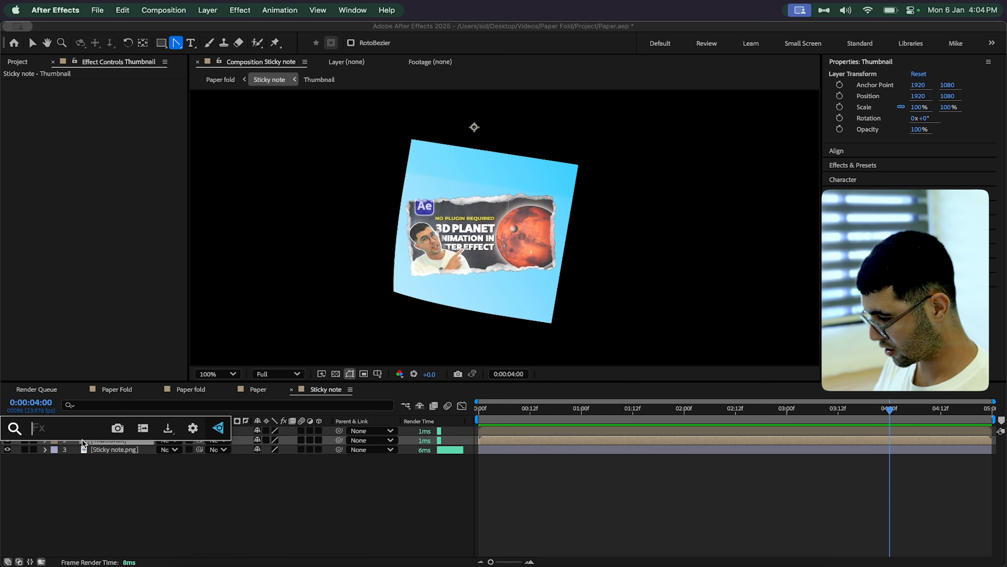
type("CC rd")
key("BackSpace")
key("BackSpace")
key("BackSpace")
type("rad")
left_click(81, 476)
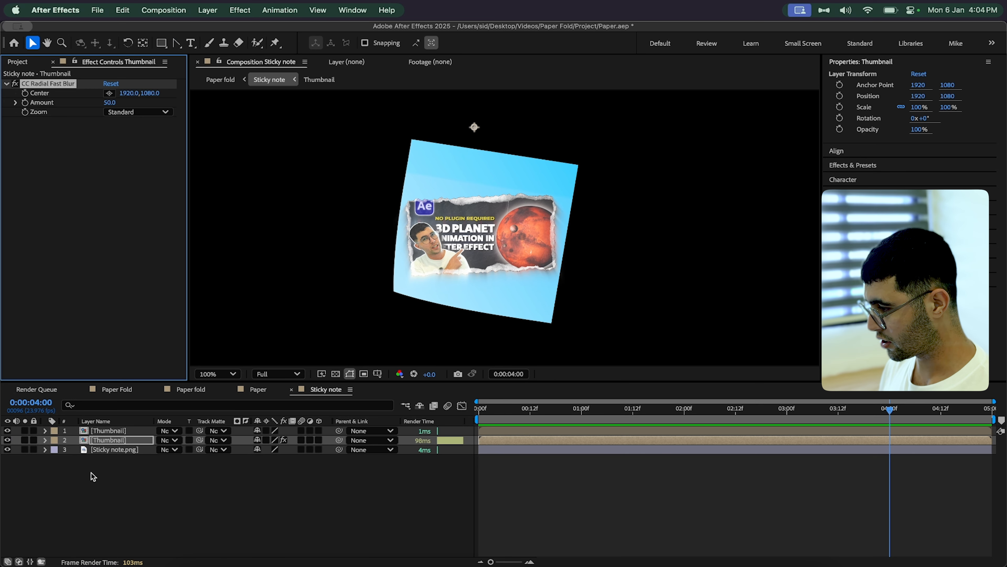
Add a Tint effect to the lower Thumbnail copy and swap its colors.
left_click(93, 439)
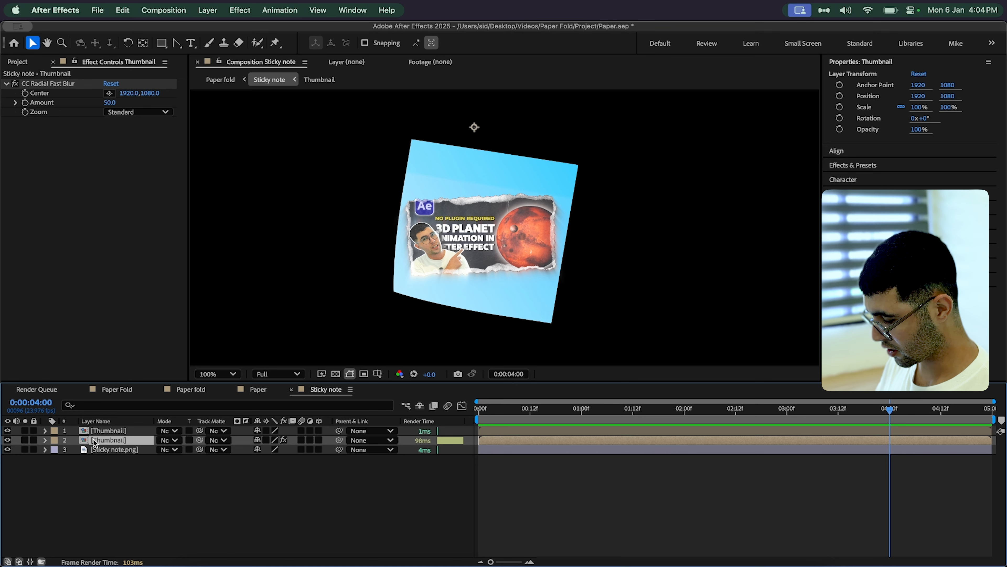
key("ctrl+space")
type("tint")
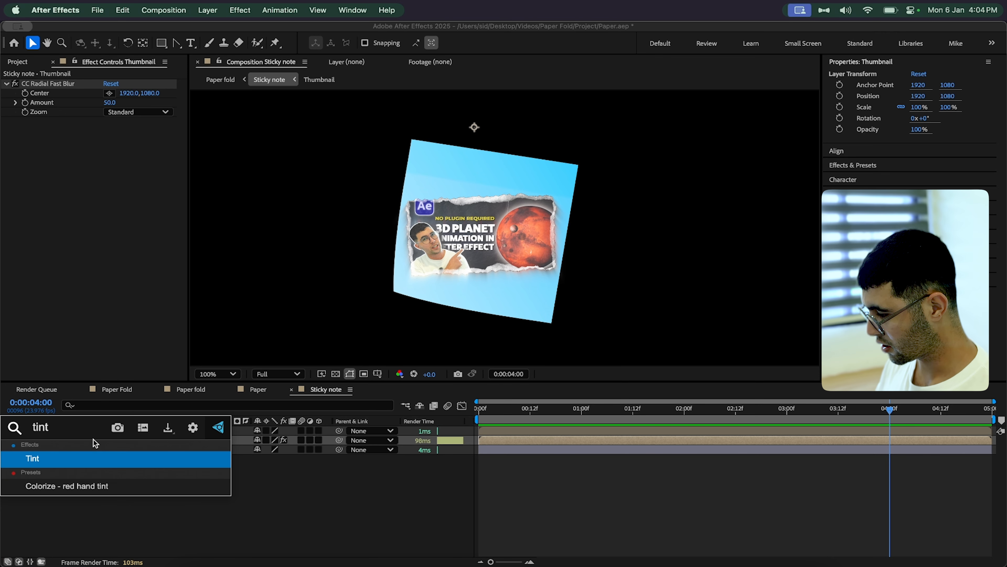
key("Return")
left_click(130, 159)
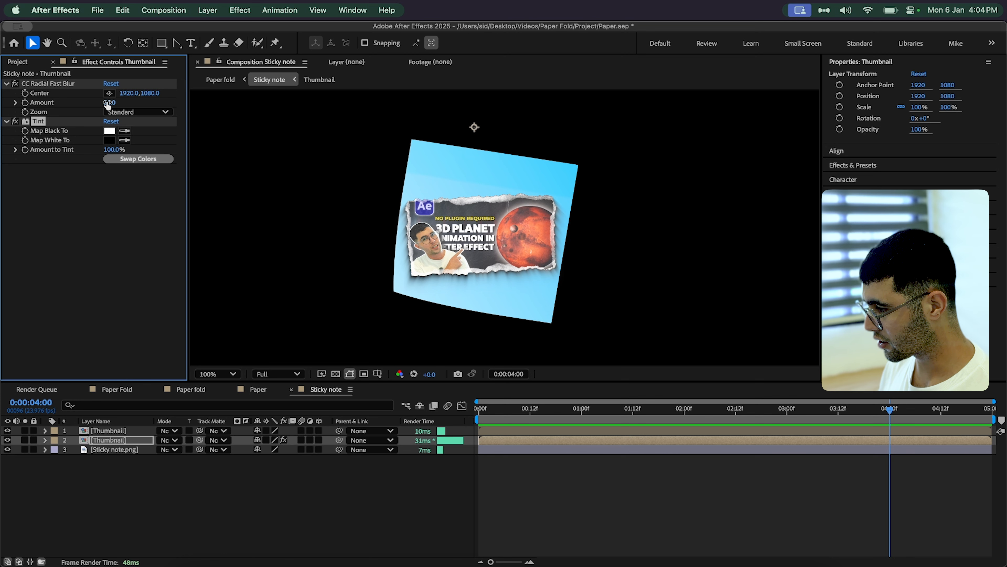
Place the CC Radial Fast Blur center at about 1460, 1226 and set its amount to 67.
left_click(109, 93)
left_click(425, 221)
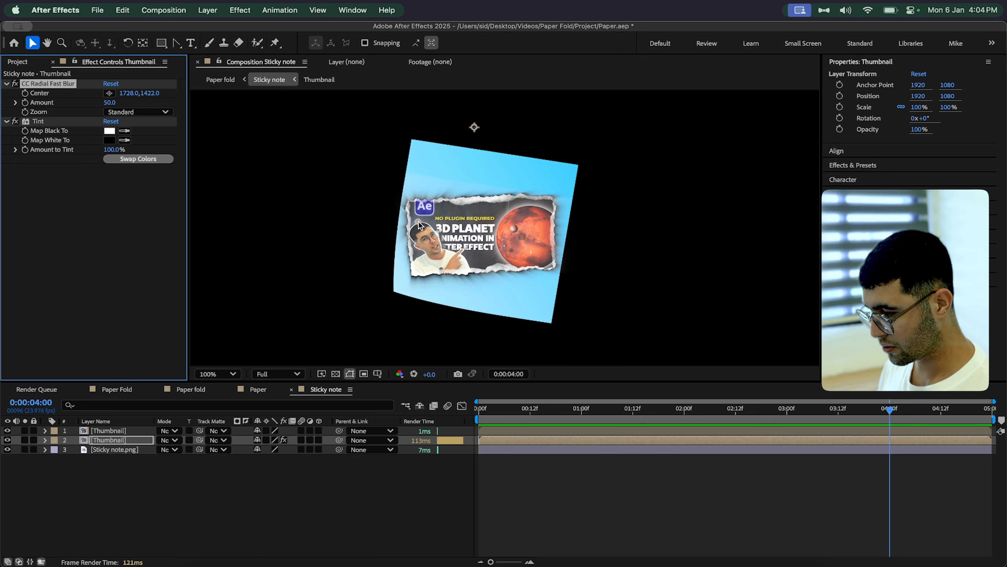
left_click_drag(419, 226, 340, 168)
mouse_move(109, 102)
left_mouse_down()
mouse_move(126, 102)
mouse_move(118, 103)
left_mouse_up()
Set the Tint effect's Map Black To color to black and its Amount to Tint to 80%.
left_click(109, 131)
left_click_drag(434, 335, 333, 367)
key("Return")
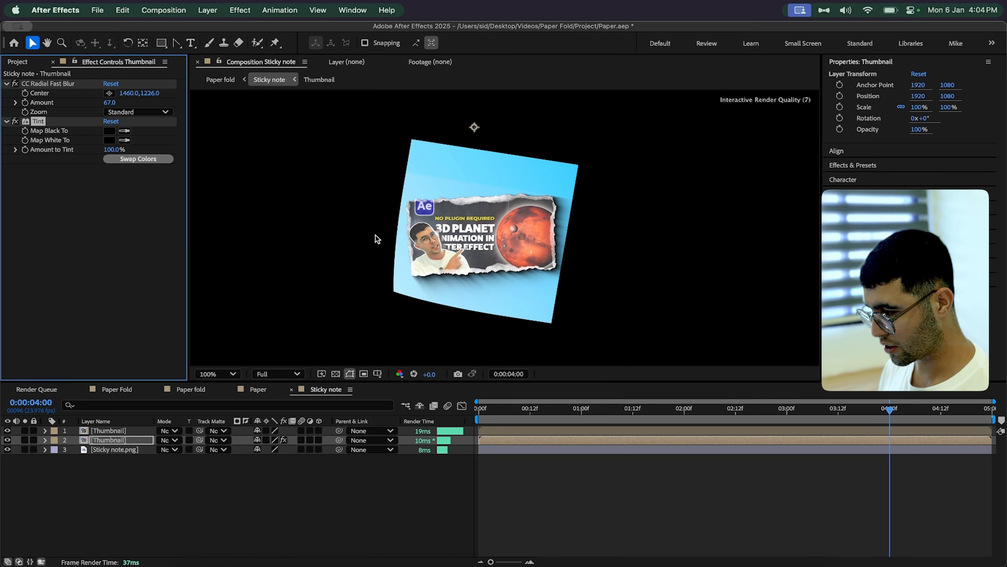
left_click_drag(112, 150, 100, 149)
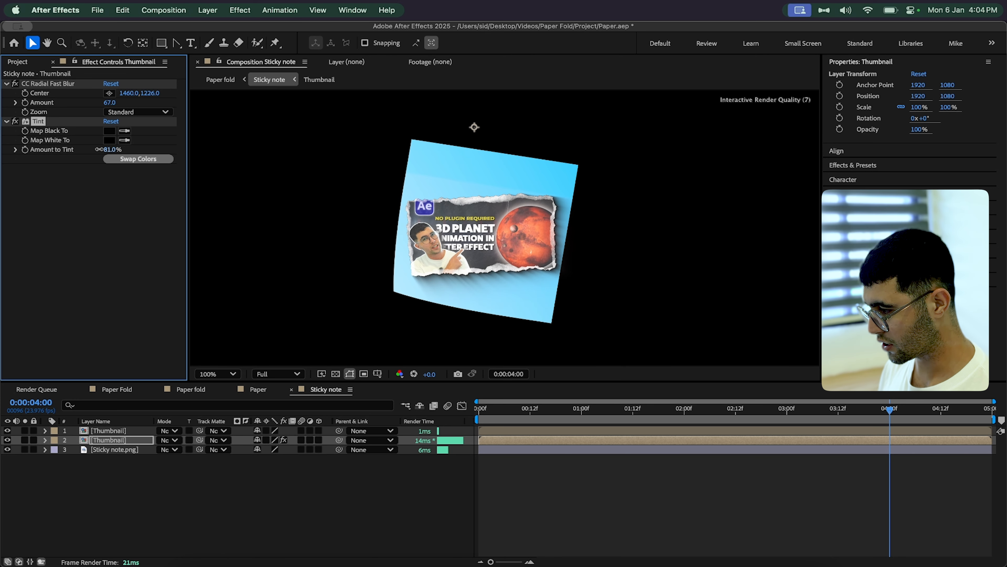
Set the lower Thumbnail copy's opacity to 72% and its radial blur amount to 64, then check it in Paper fold.
key("t")
left_click_drag(257, 451, 241, 452)
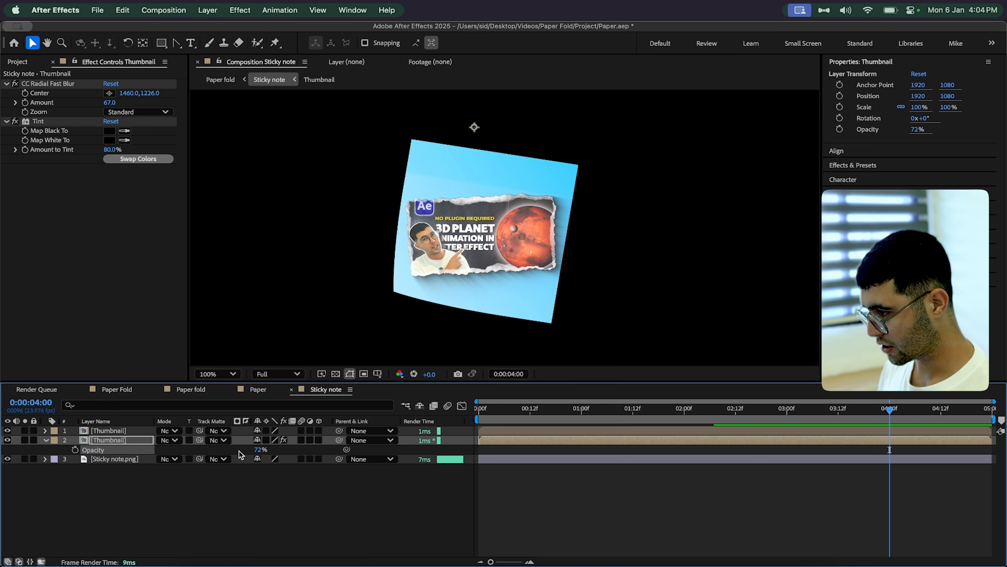
left_click_drag(110, 102, 258, 541)
left_click(262, 549)
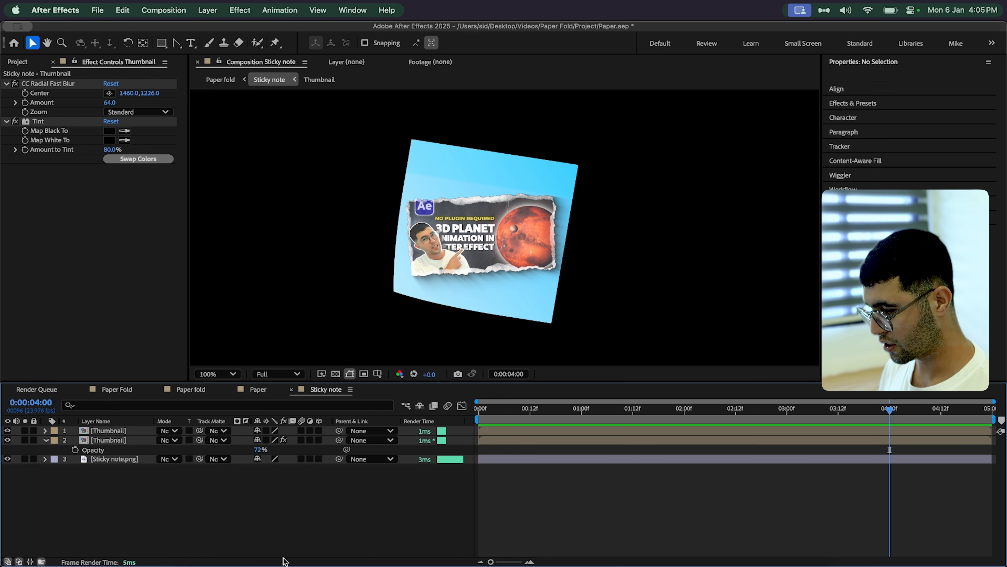
left_click(219, 375)
left_click(220, 161)
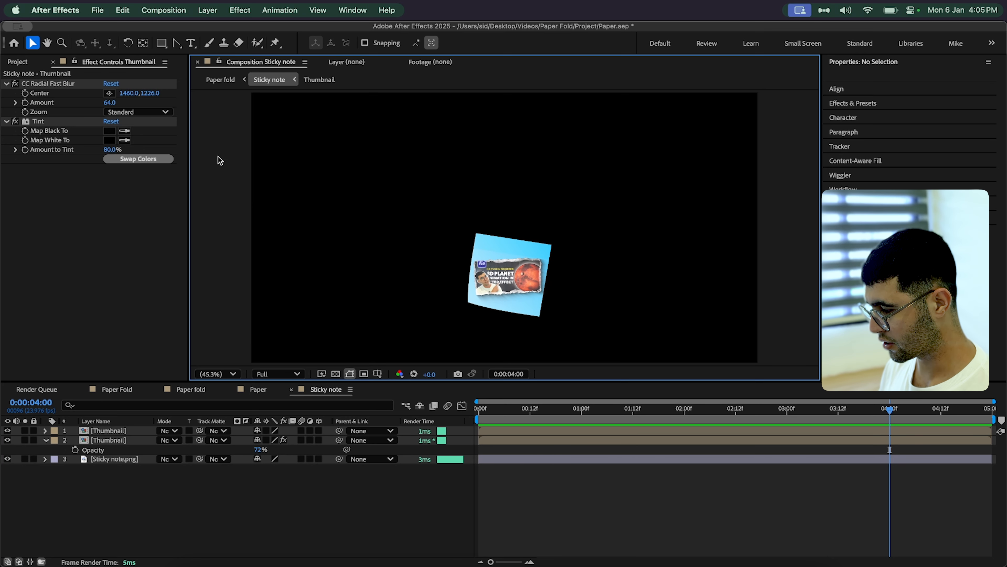
left_click(183, 389)
left_click(294, 515)
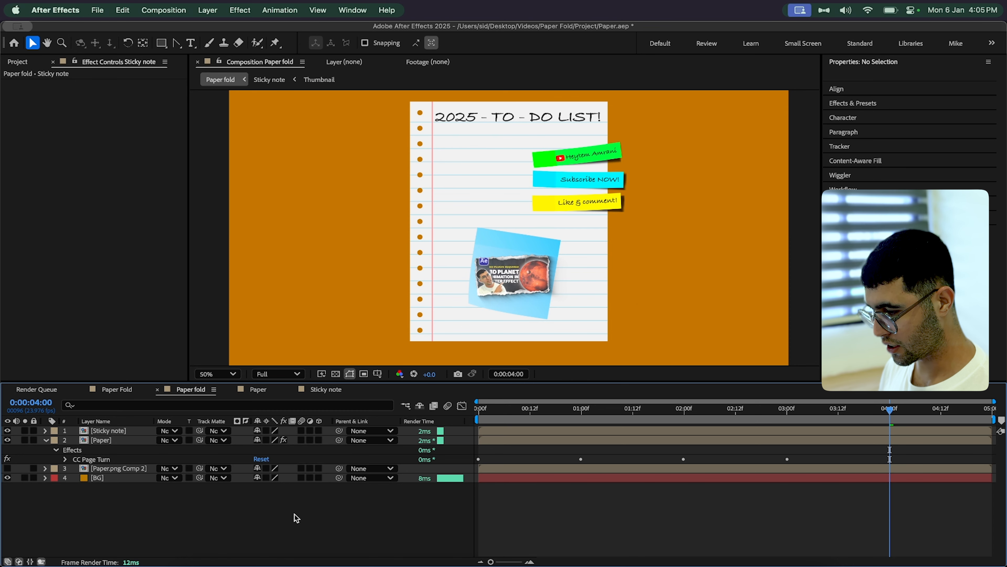
Add the text "Latest video!" near the blue note's upper edge in the Sticky note composition.
left_click(310, 389)
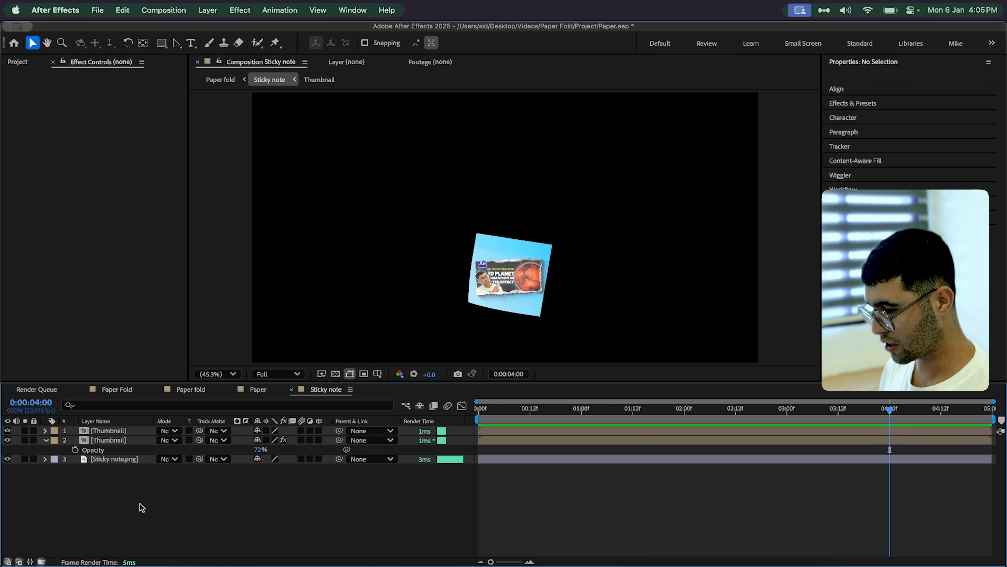
left_click(191, 42)
scroll(523, 260, "up", 3)
left_click_drag(440, 216, 578, 257)
type("Latest video!")
key("Escape")
Rotate the "Latest video!" text layer to 11° and scale it to 151%.
key("r")
left_click_drag(264, 440, 277, 440)
key("p")
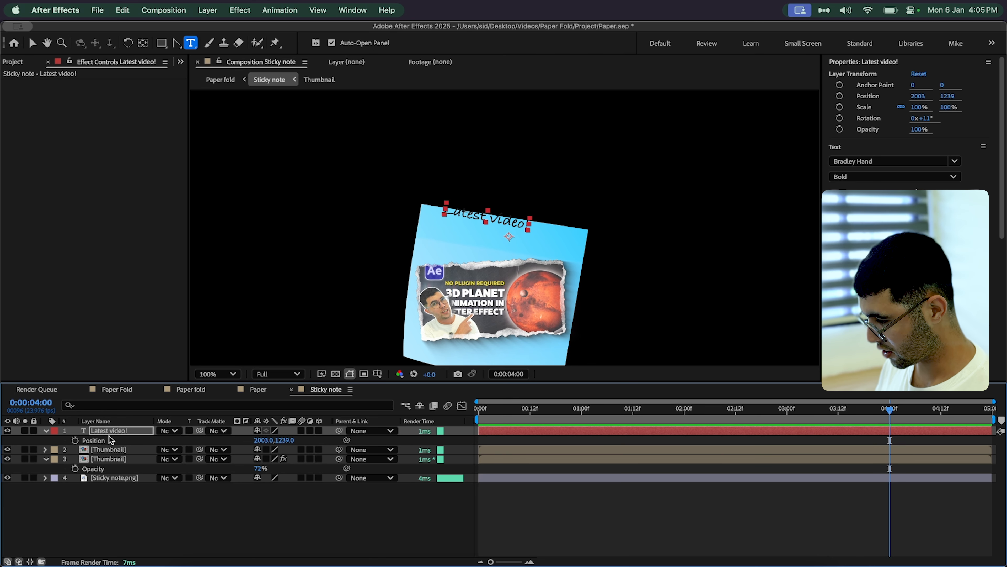
key("shift+s")
left_click_drag(273, 449, 303, 453)
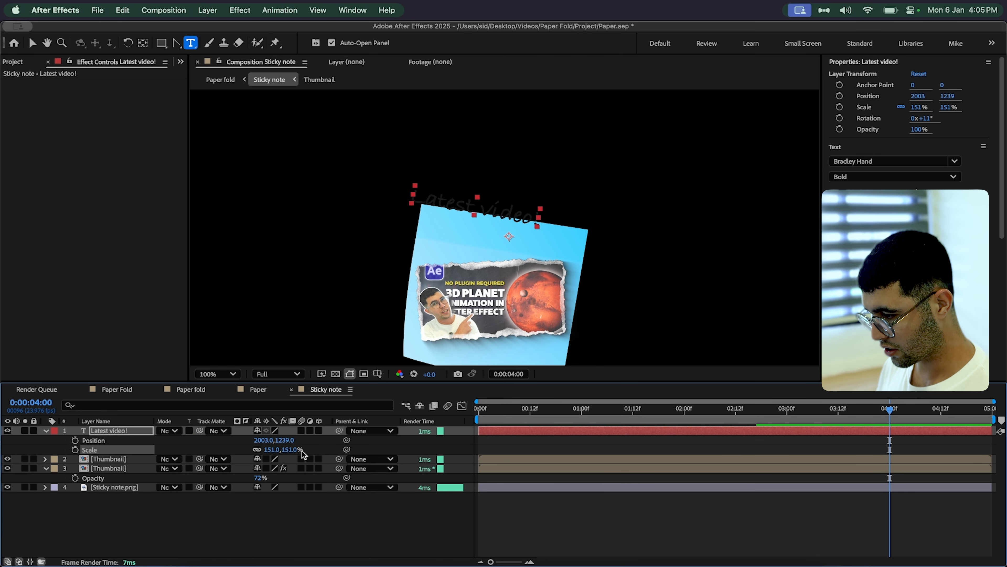
Move the "Latest video!" text to about 2091, 1333, above the thumbnail on the blue note.
key("v")
left_click_drag(456, 205, 477, 230)
key("Down")
key("Down")
key("Down")
key("Down")
key("Down")
key("Down")
key("Down")
key("Down")
key("Down")
key("Down")
key("Down")
key("Down")
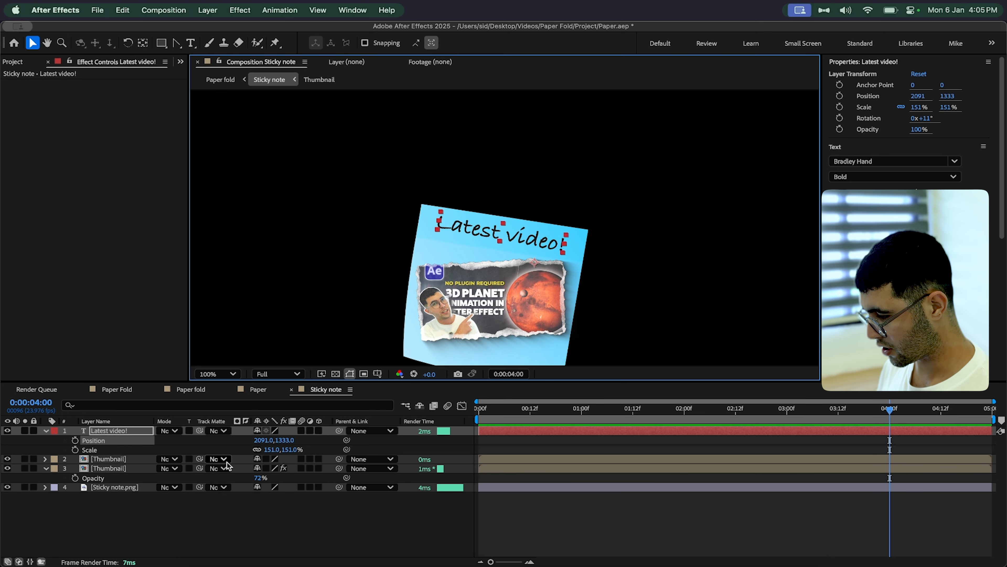
key("r")
left_click(266, 515)
In the Paper fold composition, go to 0:00:01:07 and pre-compose the Paper and Paper.png Comp 2 layers as Paper Fold.
left_click(190, 389)
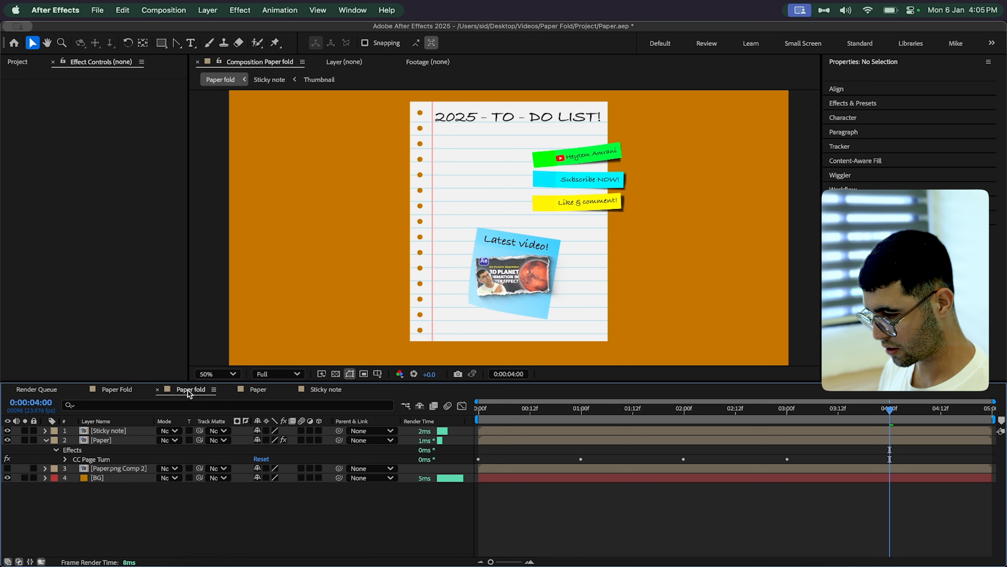
left_click_drag(890, 409, 612, 436)
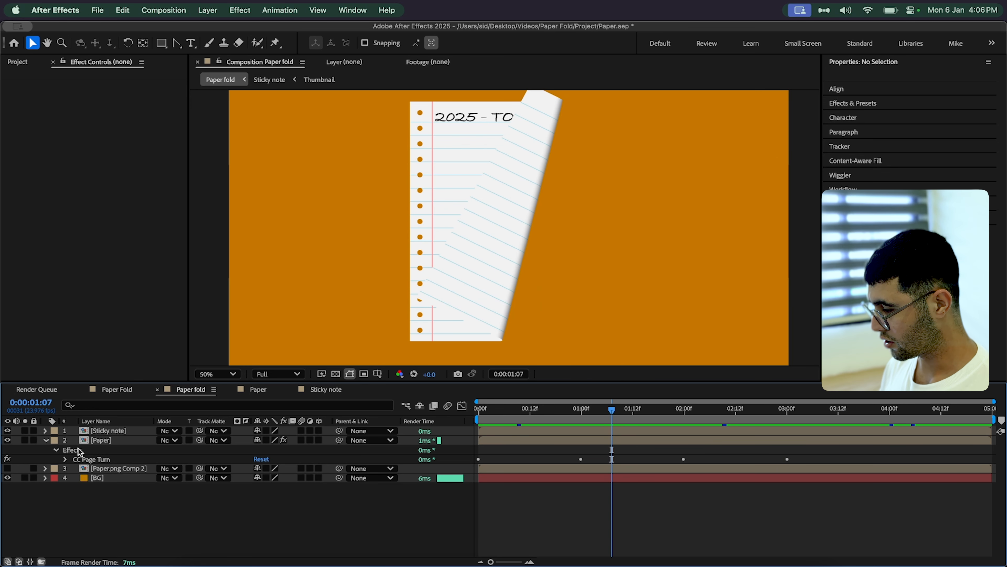
left_click(90, 441)
key("super+shift+c")
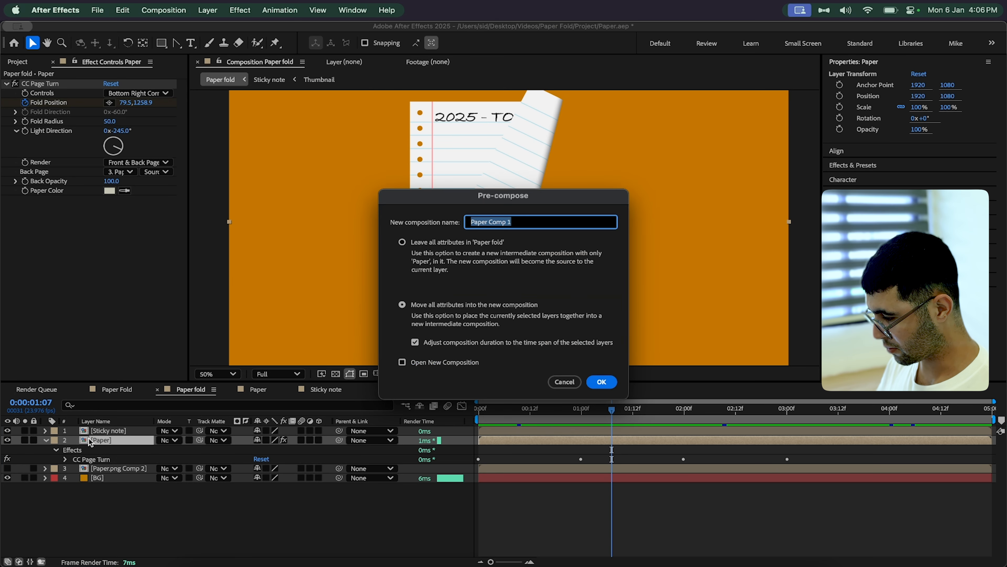
left_click(564, 381)
left_click(108, 468, "shift")
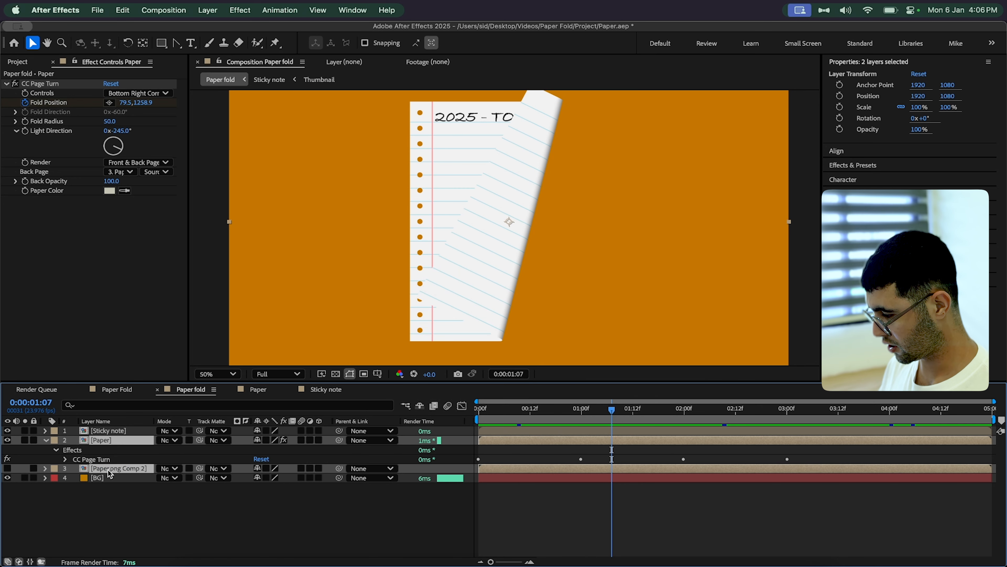
key("super+shift+c")
type("Paper Fold")
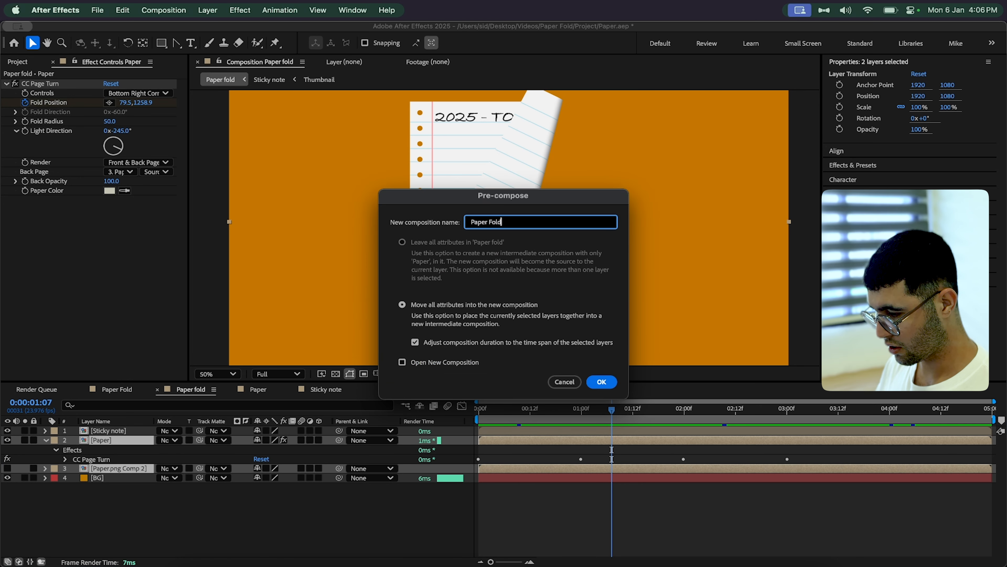
key("Return")
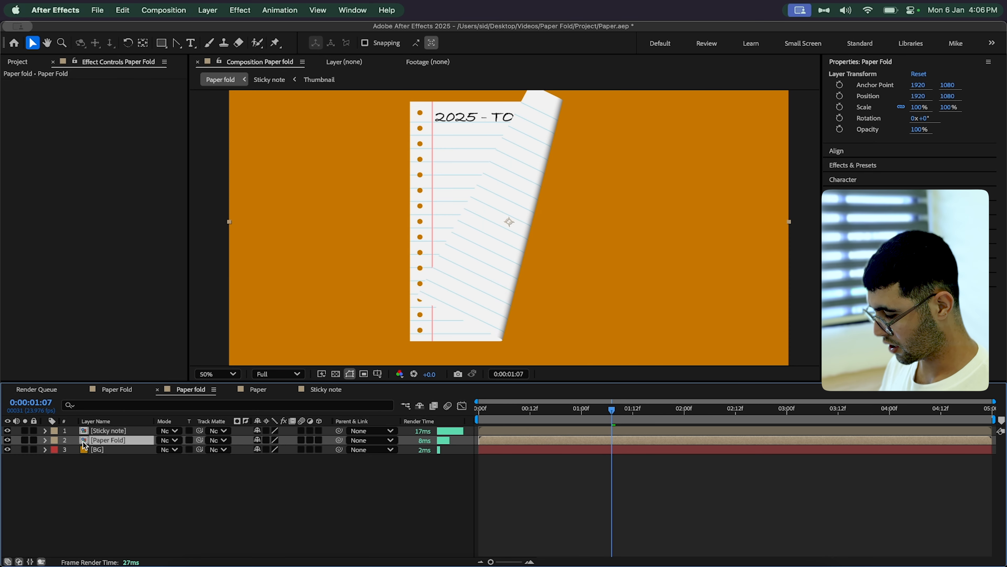
Duplicate the Paper Fold layer and apply CC Radial Fast Blur to the lower copy.
key("super+d")
left_click(99, 449)
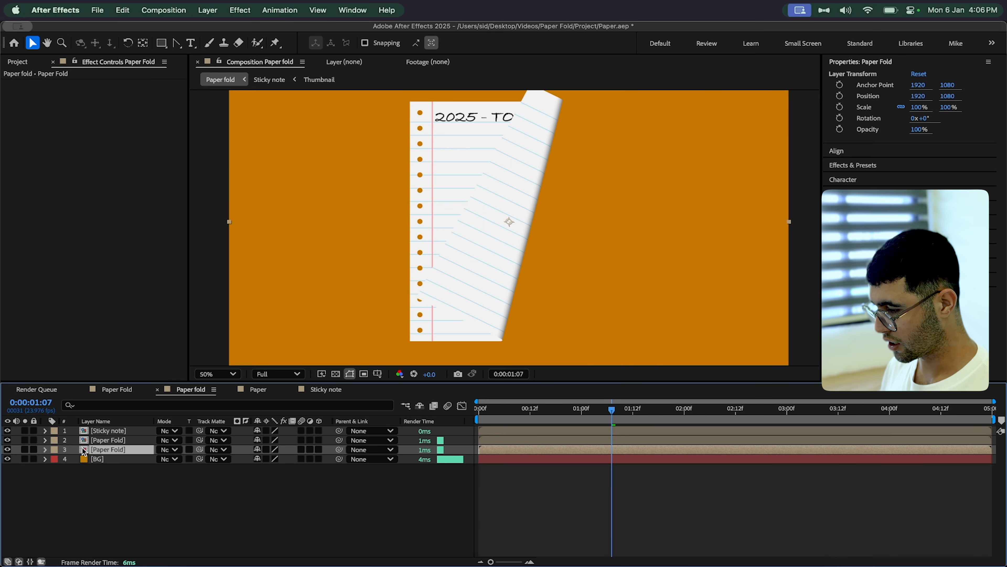
key("ctrl+space")
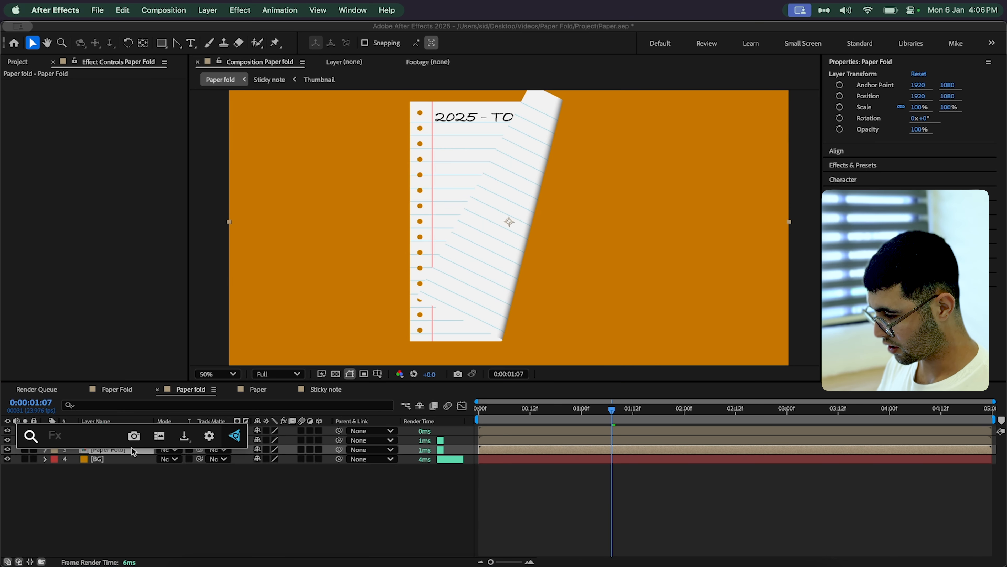
type("cc radial")
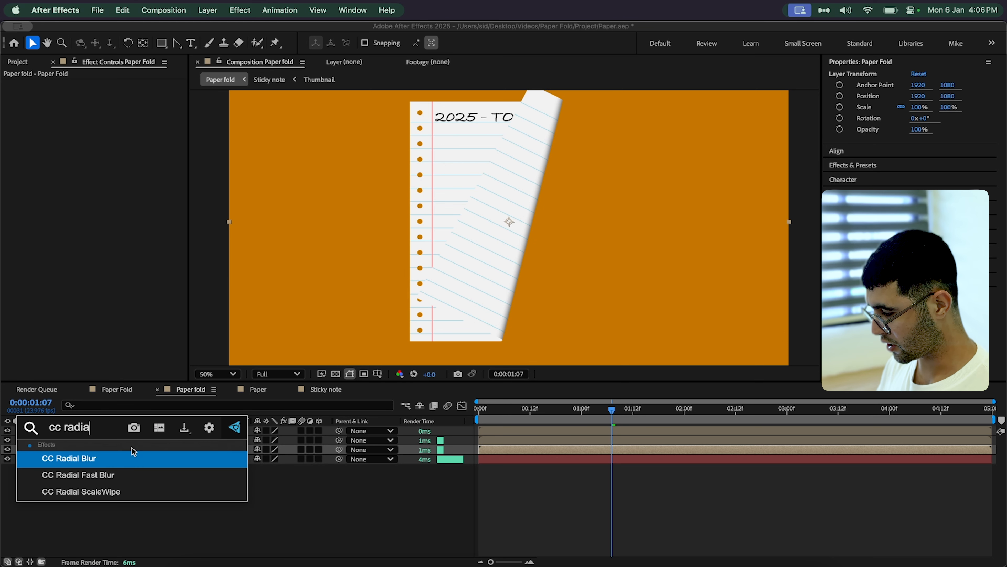
key("Down")
key("Return")
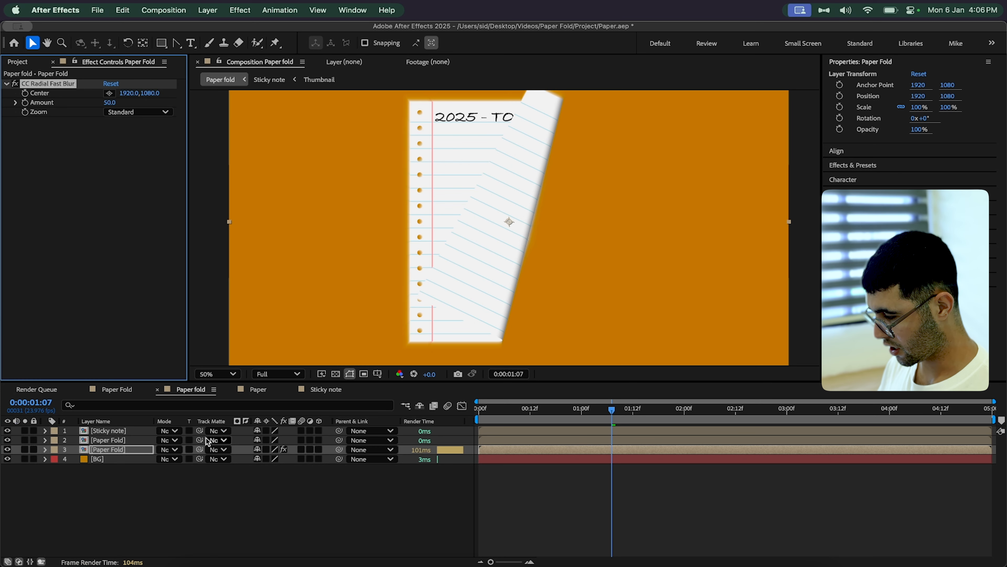
key("ctrl+space")
type("cc tint")
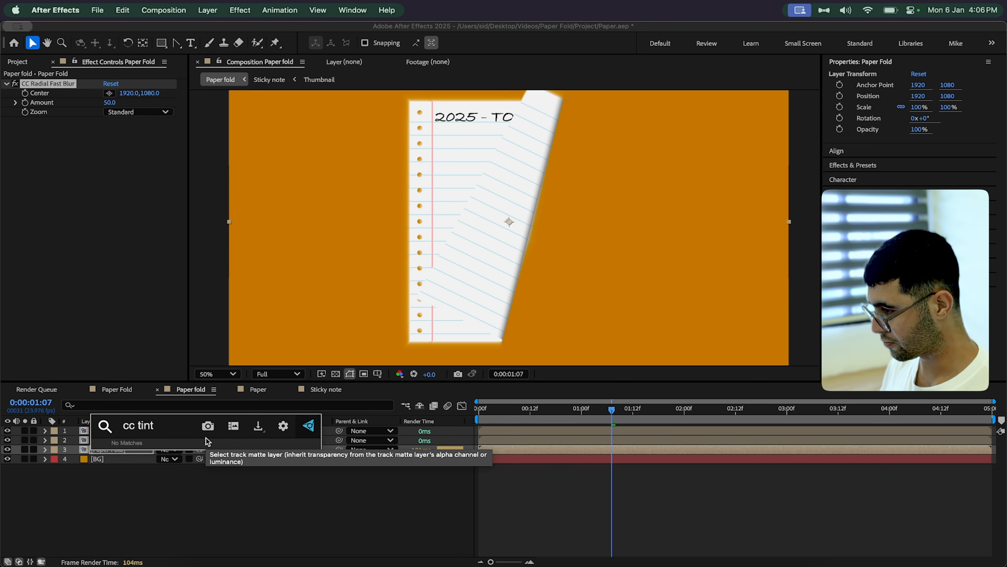
left_click(61, 127)
Apply Tint to the lower Paper Fold layer, swapping its colours and setting Map Black To to a near-black.
left_click(102, 449)
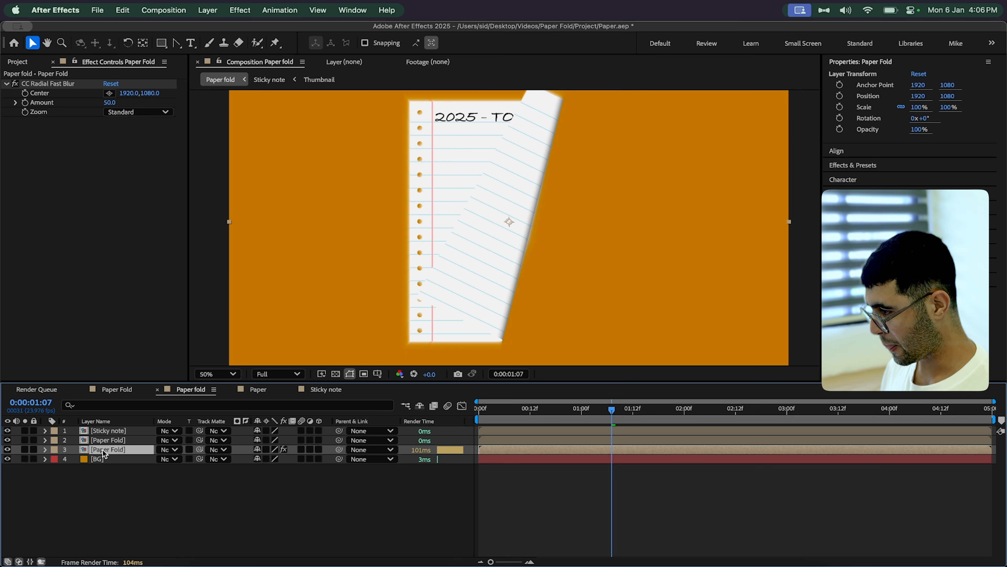
key("ctrl+space")
type("tint")
key("Return")
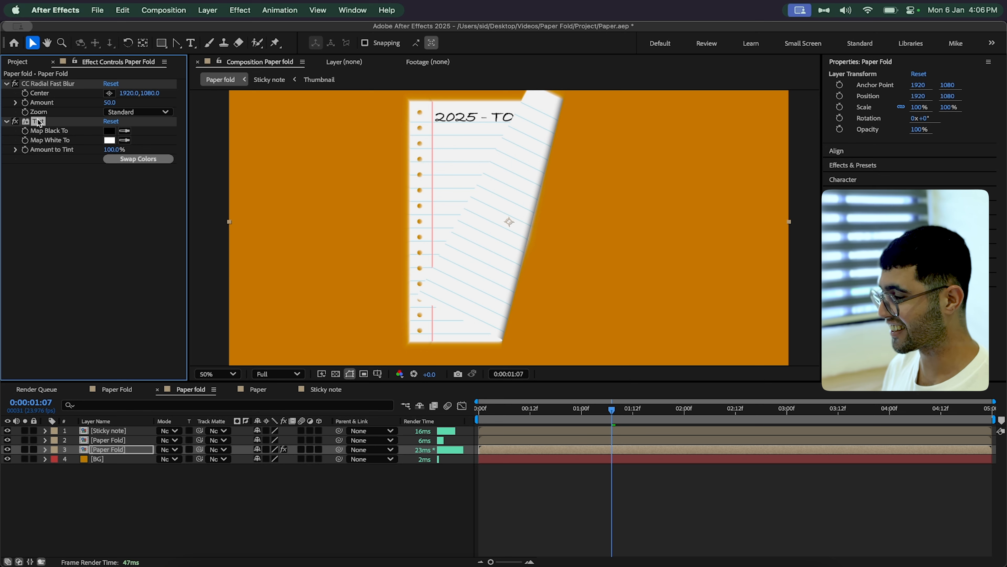
left_click(118, 159)
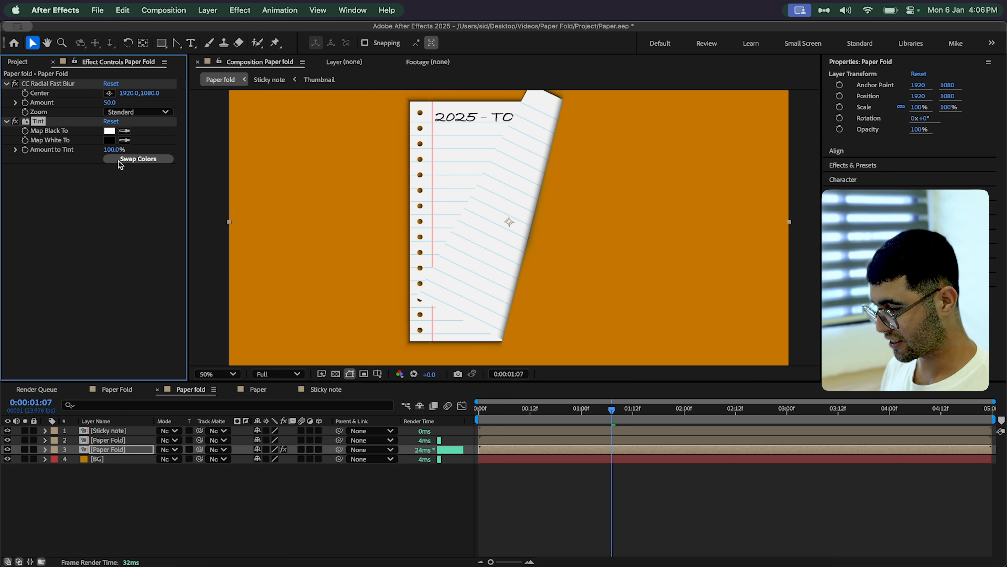
left_click(110, 133)
left_click_drag(396, 365, 298, 350)
key("Return")
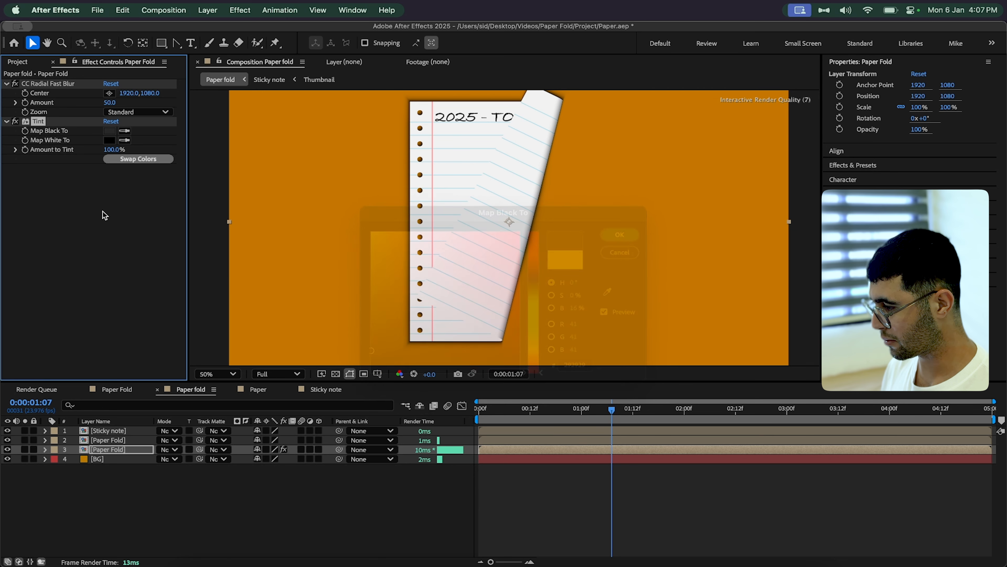
Set the radial blur's Center to about 920, 428 and Amount to 99, with Amount to Tint at 88%.
left_click(108, 93)
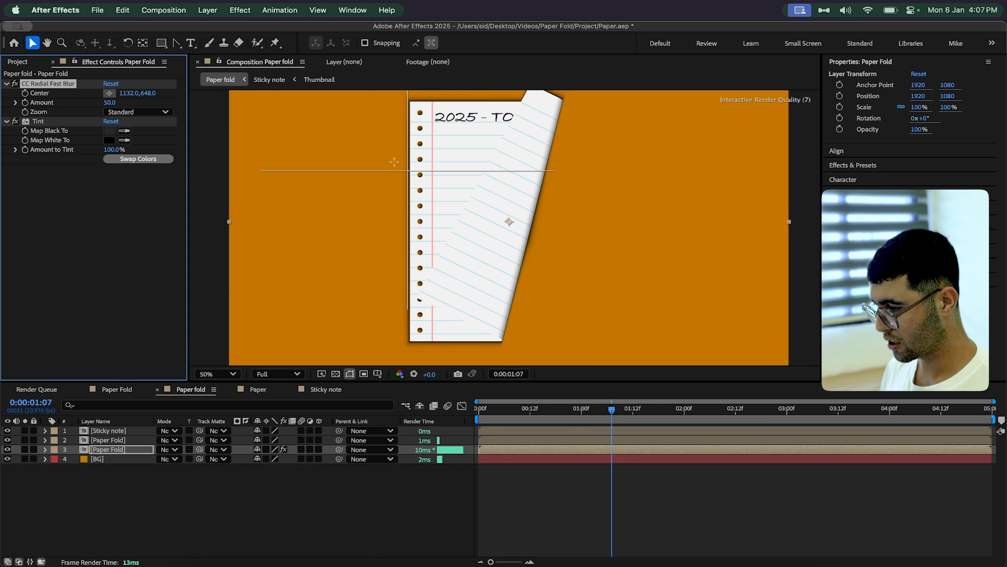
left_click(386, 145)
left_click_drag(386, 144, 363, 130)
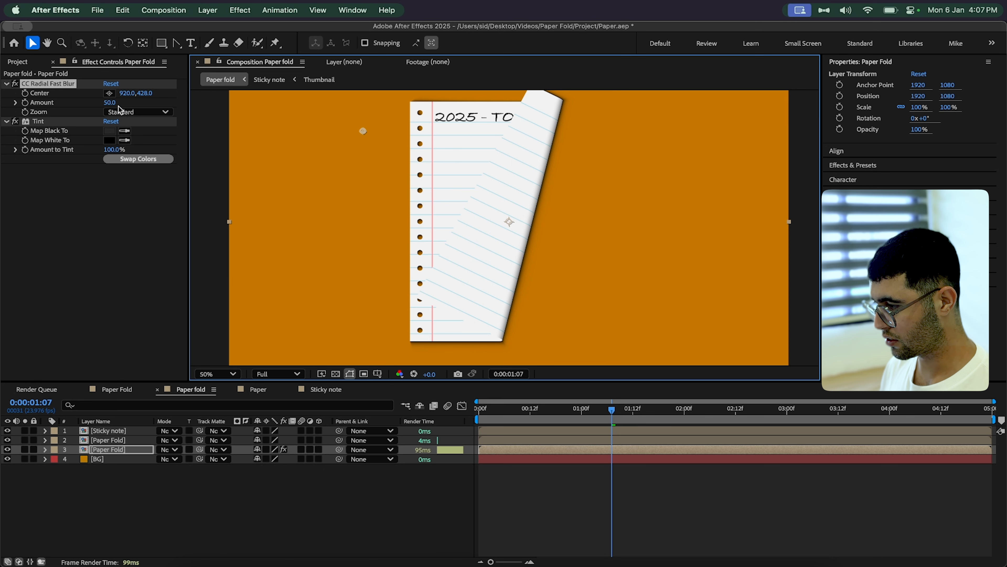
left_click_drag(109, 102, 172, 100)
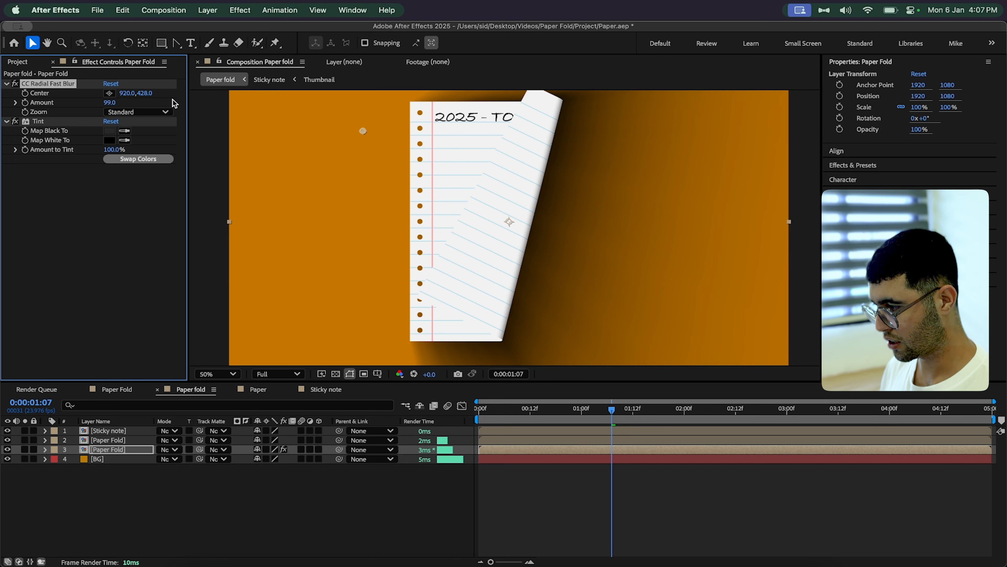
left_click_drag(114, 149, 110, 150)
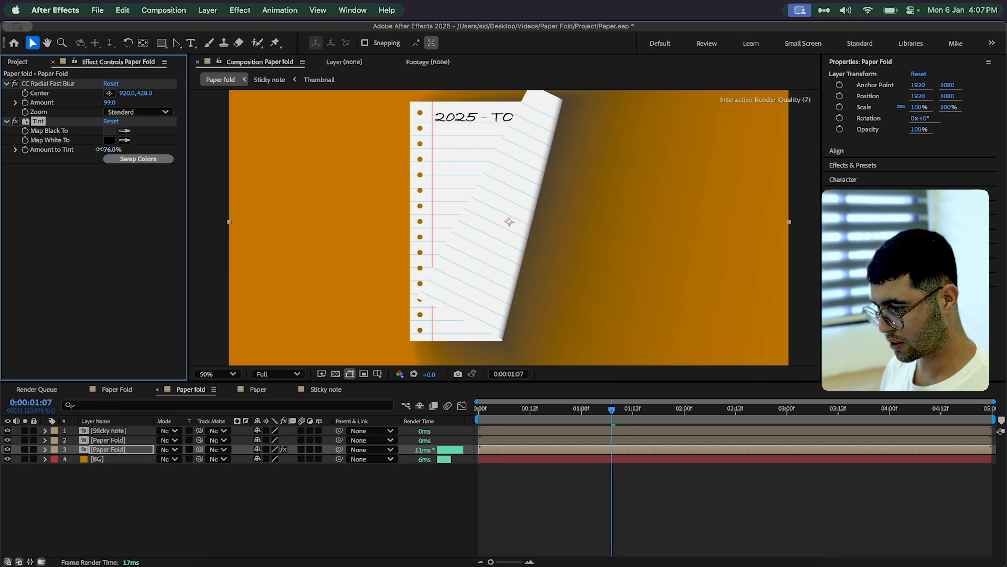
Preview the paper fold animation with its shadow from the start of the Paper fold composition.
key("Home")
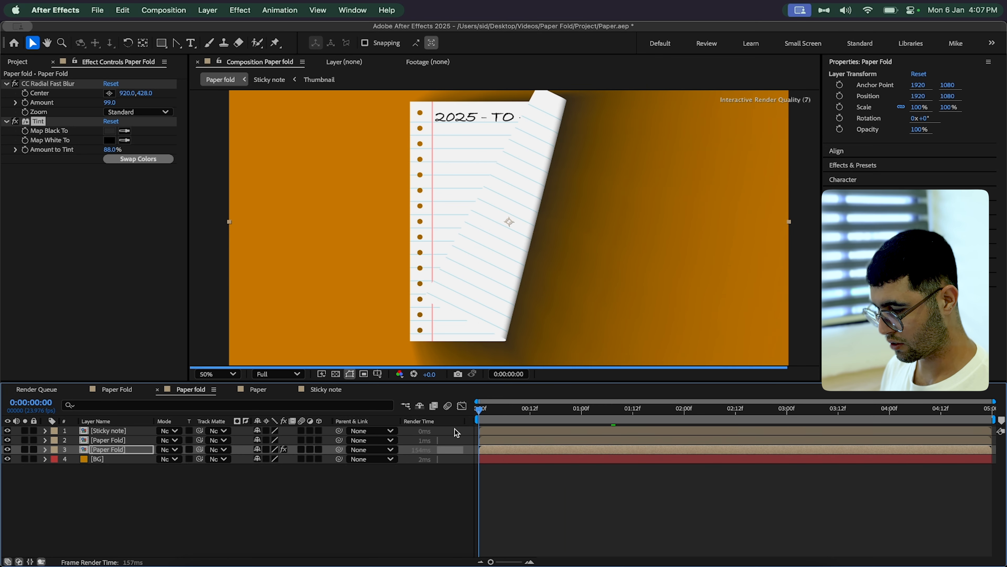
key("space")
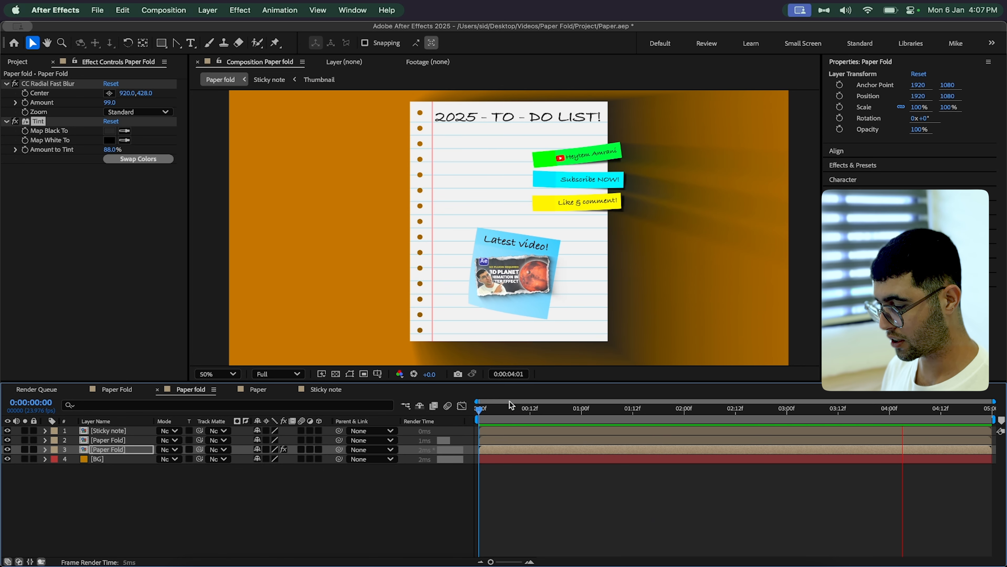
key("space")
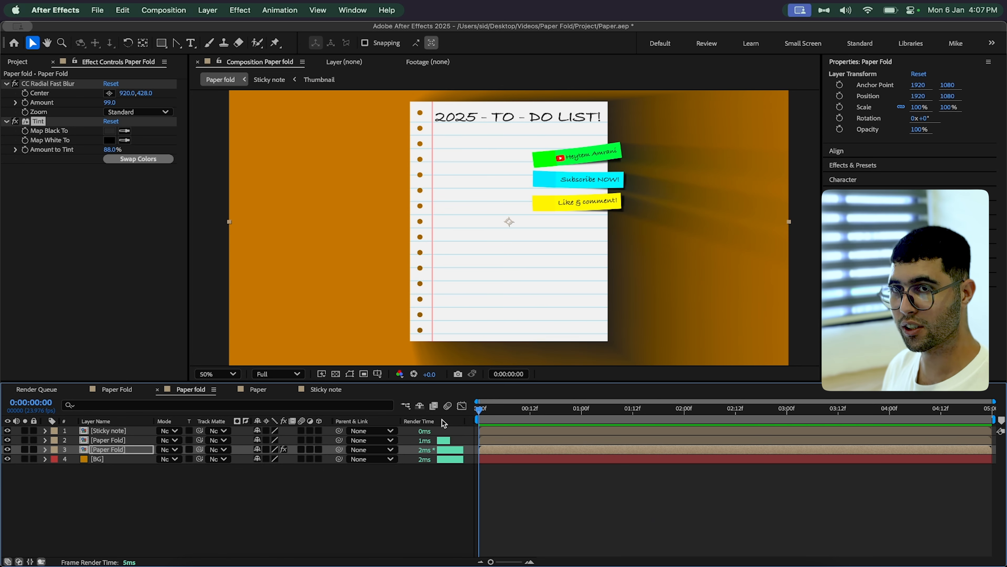
left_click_drag(480, 408, 452, 412)
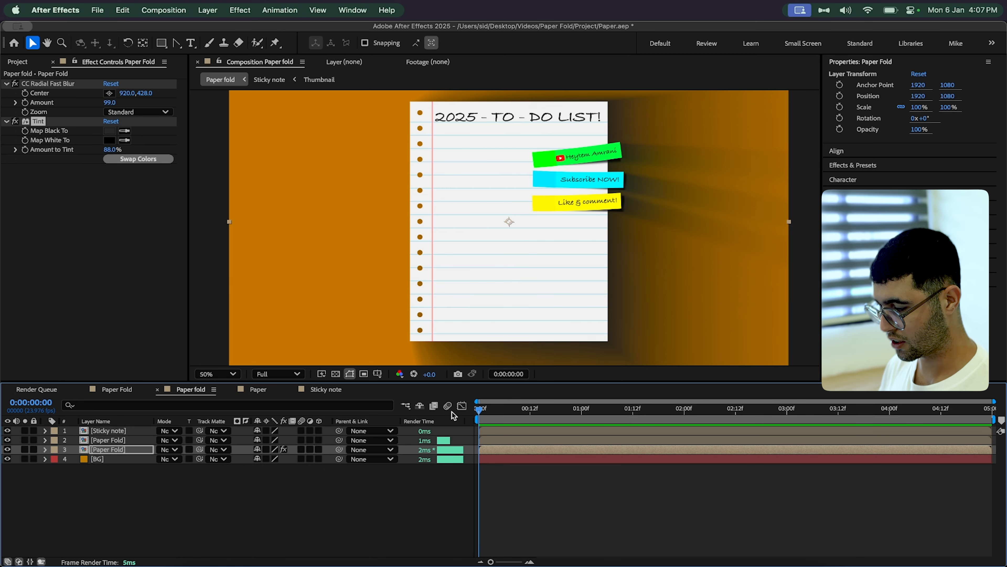
left_click(514, 480)
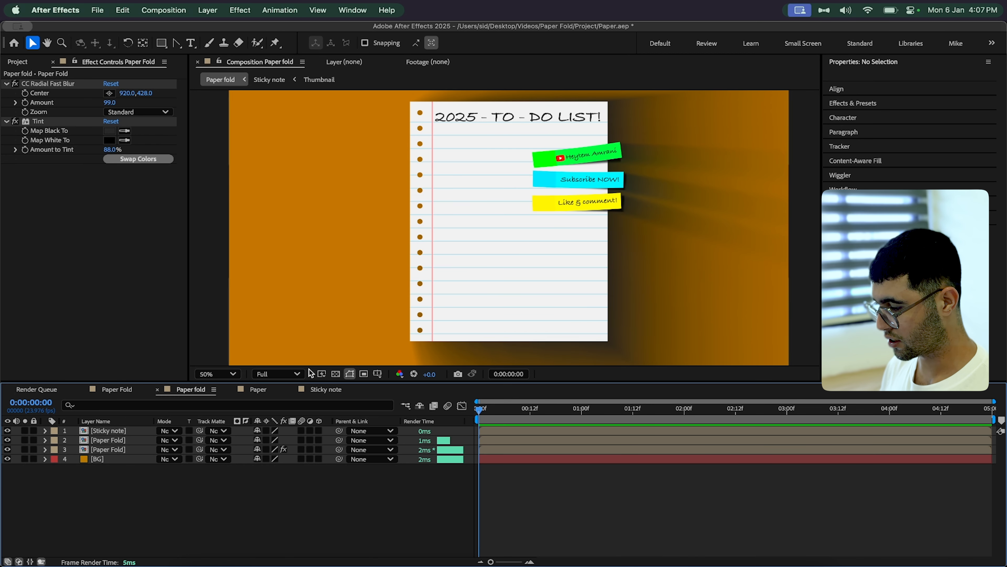
Keyframe the lower Paper Fold layer's radial blur Amount at 99 and move that keyframe to 0:00:00:12.
left_click(105, 440)
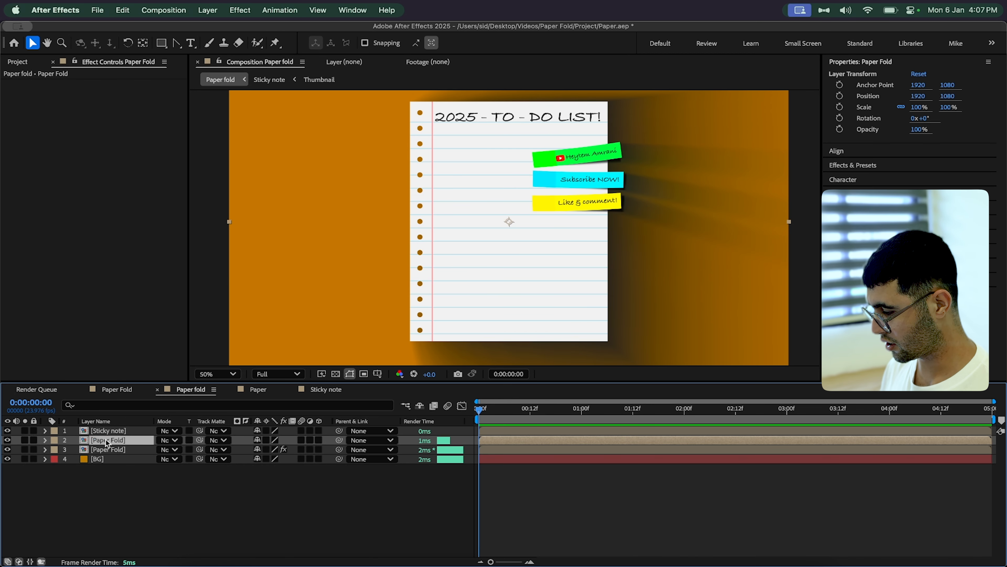
left_click(91, 449)
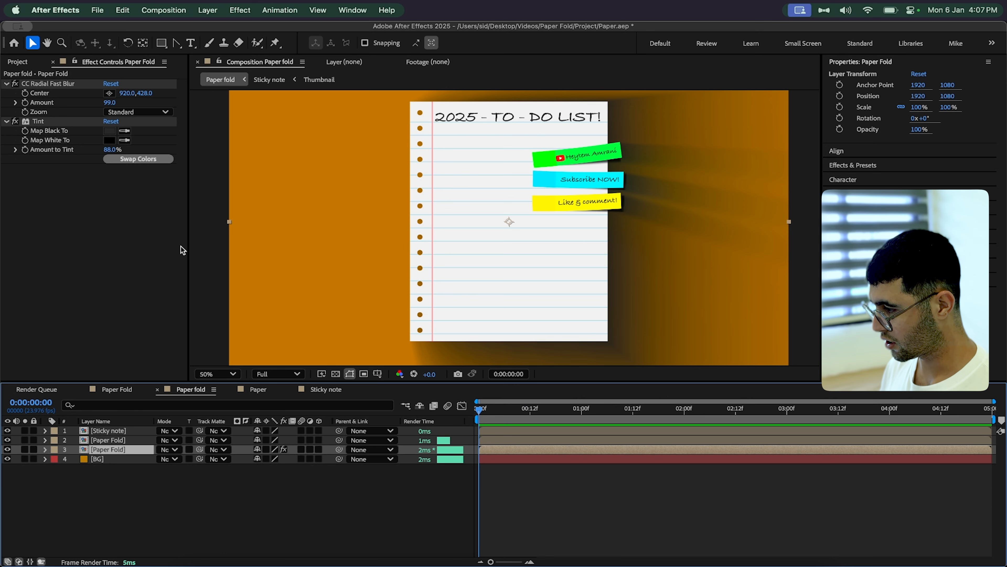
left_click(26, 103)
key("u")
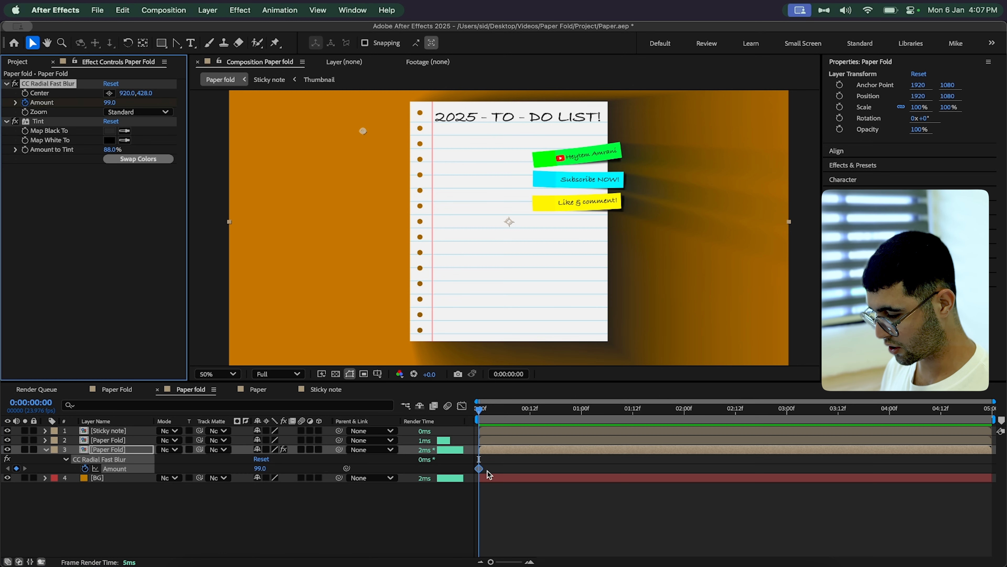
left_click_drag(479, 469, 653, 468)
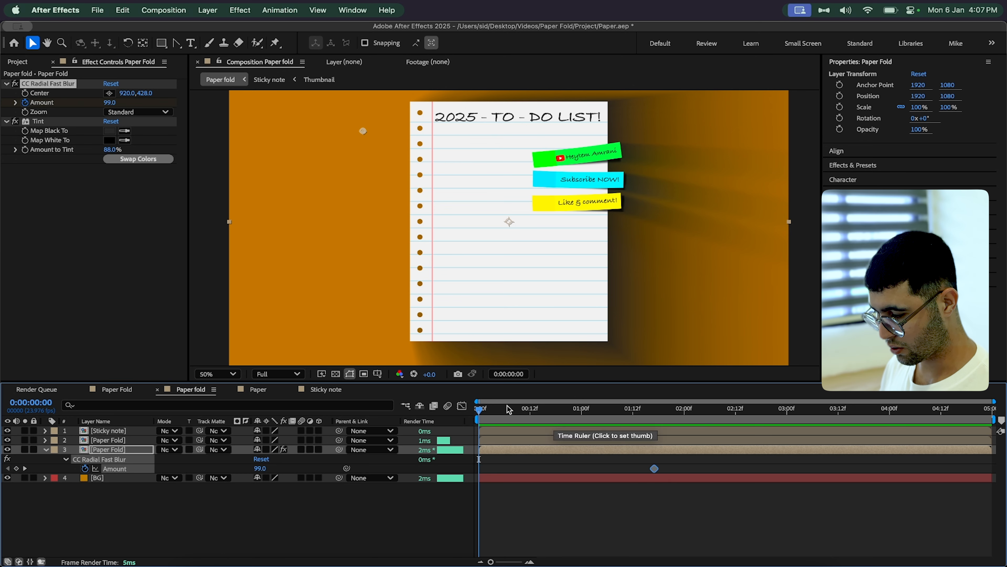
left_click(565, 413)
left_click_drag(565, 414, 509, 415)
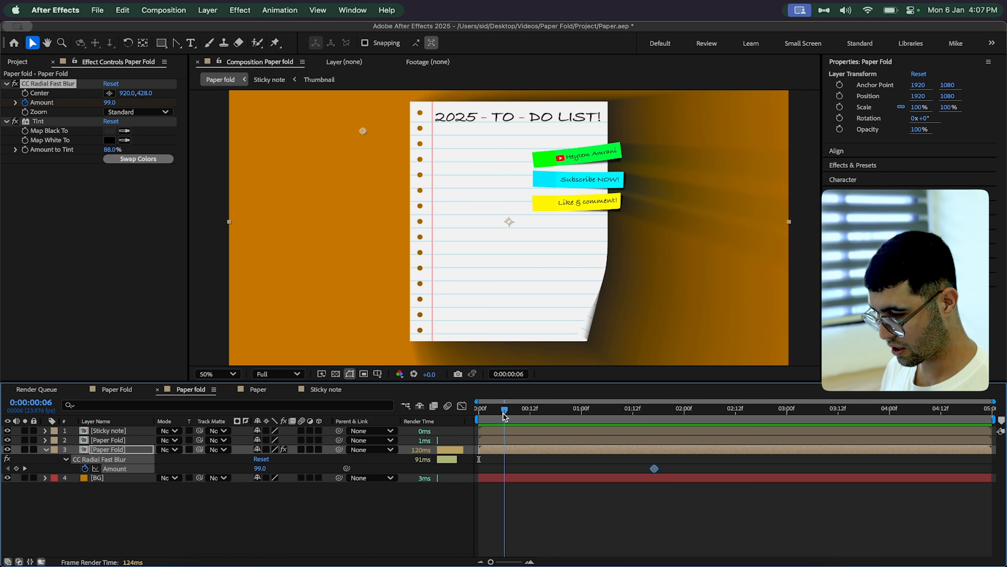
left_click_drag(654, 468, 528, 471)
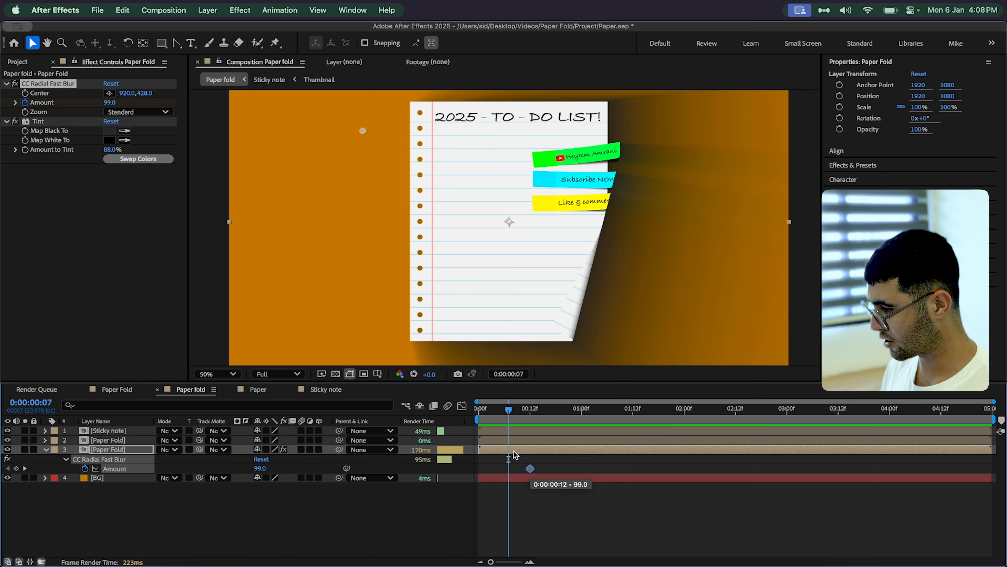
Add a radial blur Amount keyframe of 0 at 0:00:00:00 and preview the shadow growing.
left_click(107, 102)
type("0")
key("Return")
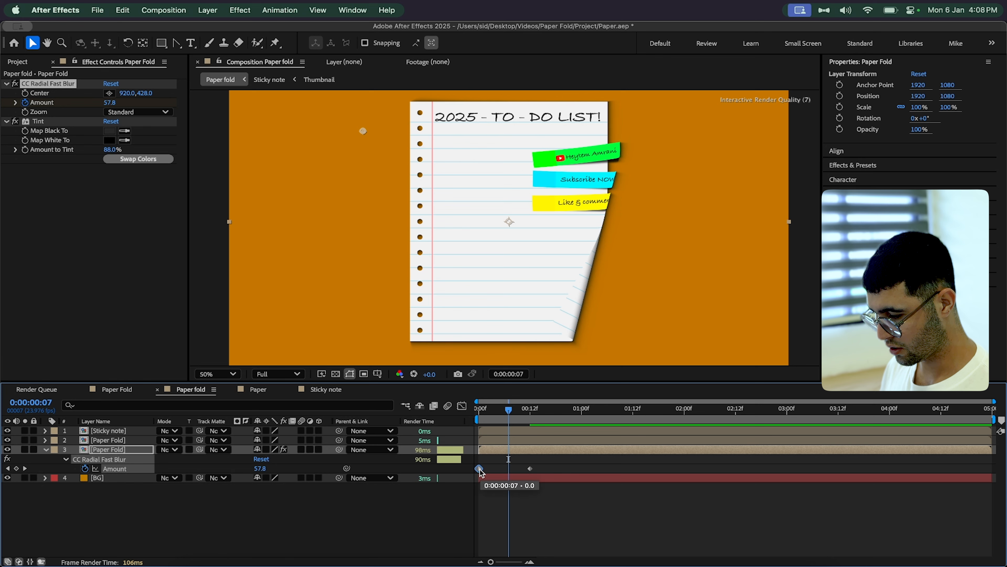
left_click(479, 409)
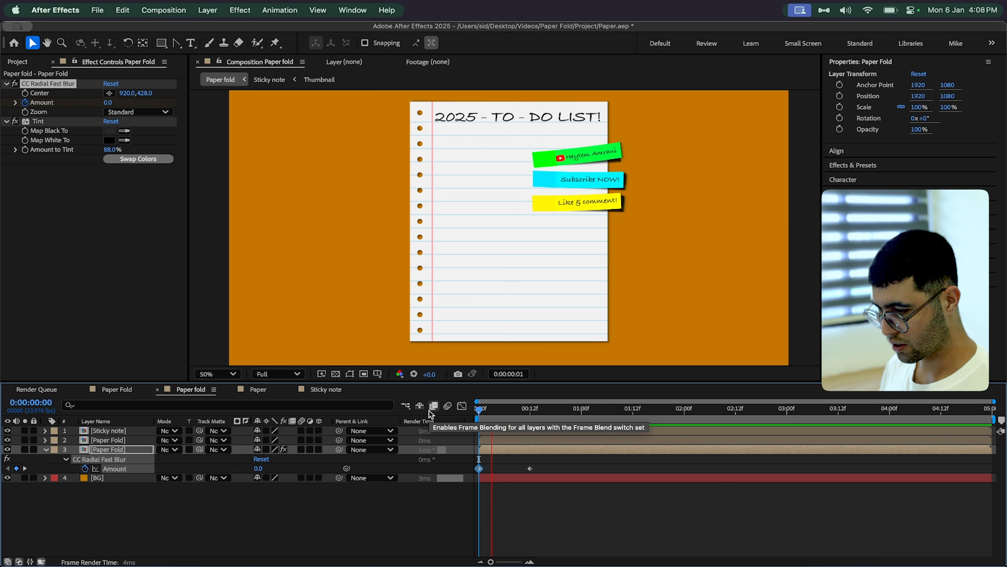
key("space")
Ease both Amount keyframes, shape their speed curve into a fast start with a gradual slowdown, and preview it.
left_click_drag(505, 416, 531, 416)
left_click_drag(551, 469, 456, 483)
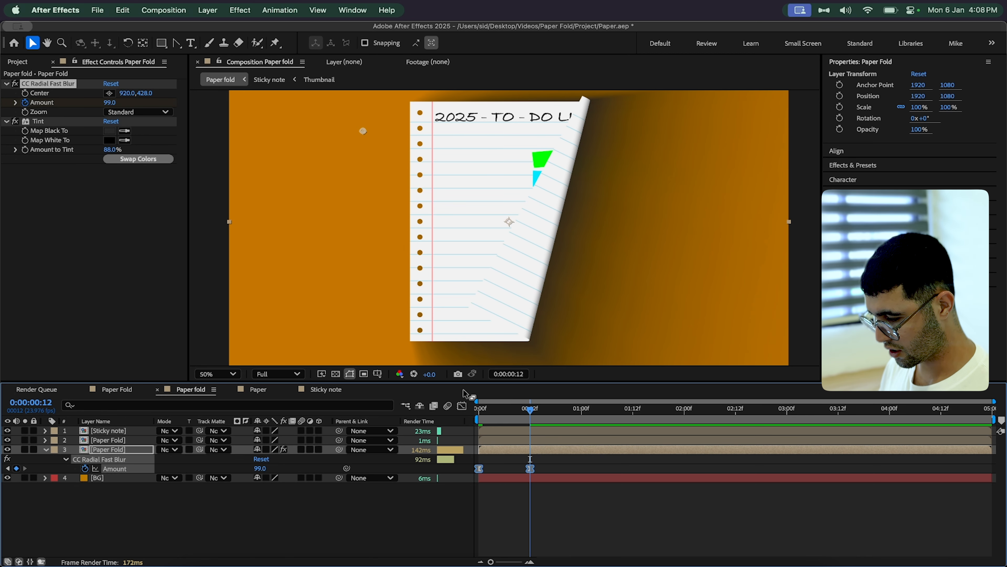
left_click(462, 406)
left_click_drag(573, 520, 483, 532)
key("space")
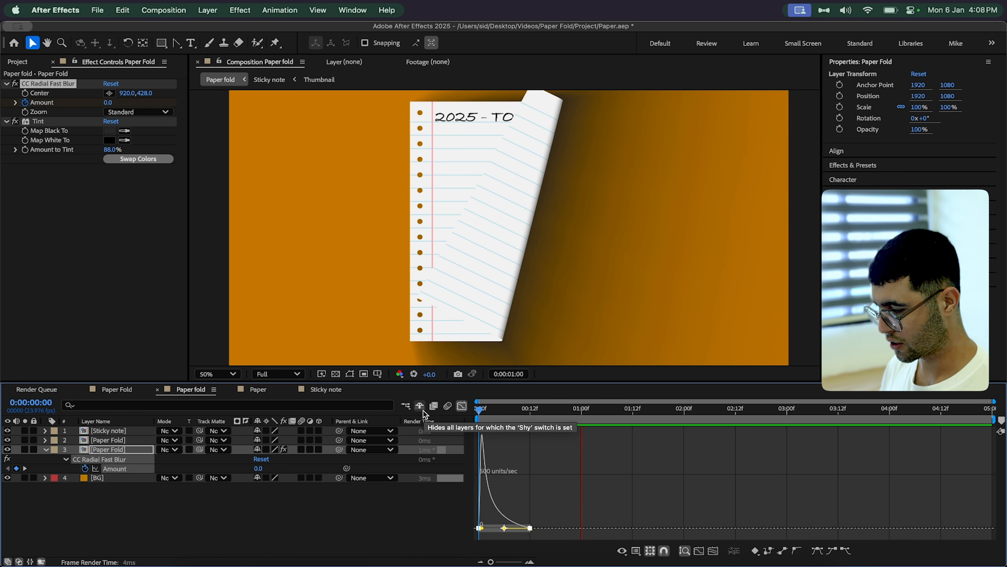
key("space")
Shift both Amount keyframes six frames later, to 0:00:00:06 and 0:00:00:18, and preview the timing.
left_click(462, 406)
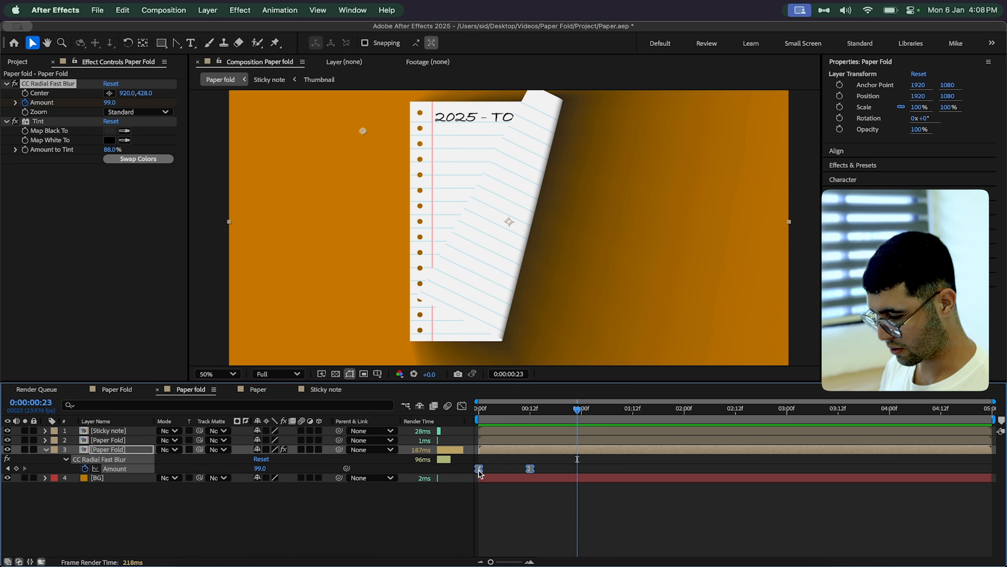
key("space")
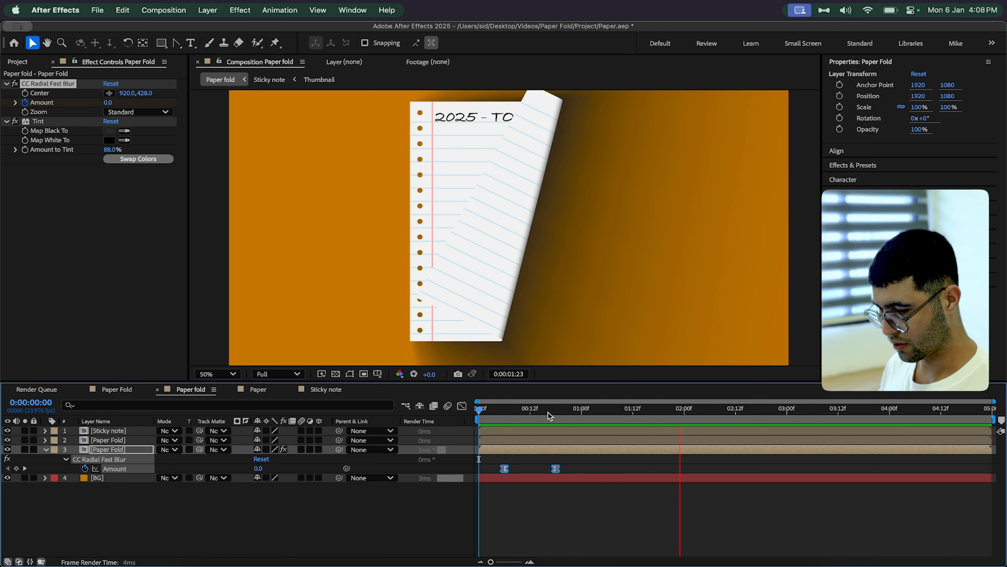
key("space")
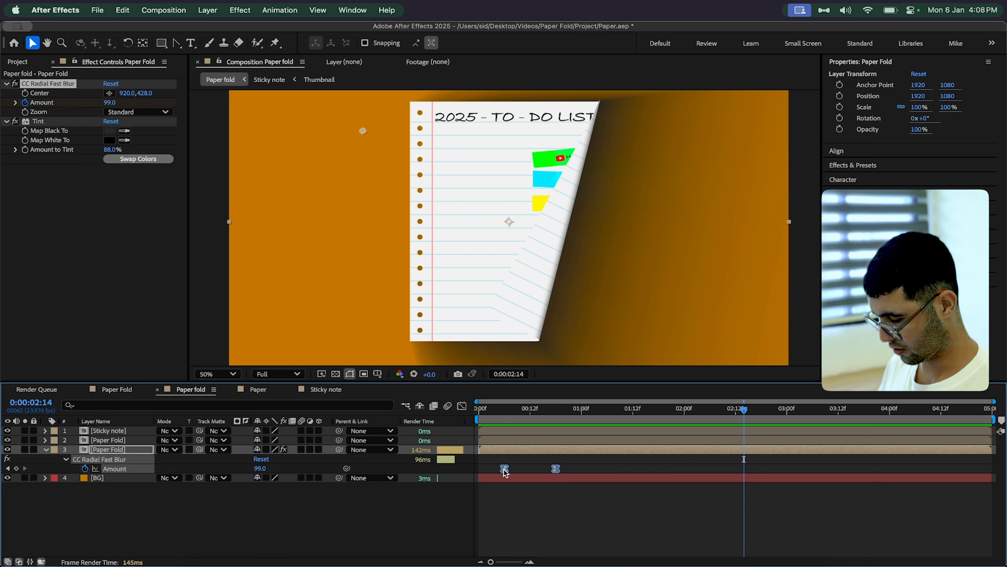
Copy the 99 Amount keyframe to 0:00:02:14 and the 0 keyframe to 0:00:02:23, and preview the shadow fading out.
left_click(517, 450)
left_click(555, 468)
key("ctrl+c")
key("ctrl+v")
left_click_drag(747, 415, 782, 415)
left_click(504, 468)
key("ctrl+c")
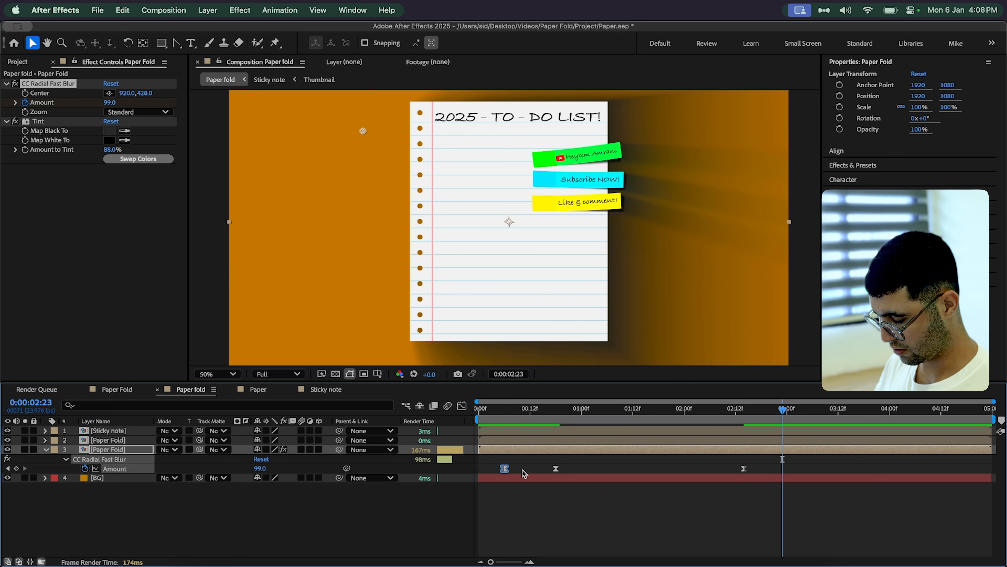
key("ctrl+v")
mouse_move(755, 416)
left_mouse_down()
mouse_move(731, 415)
mouse_move(767, 415)
left_mouse_up()
key("space")
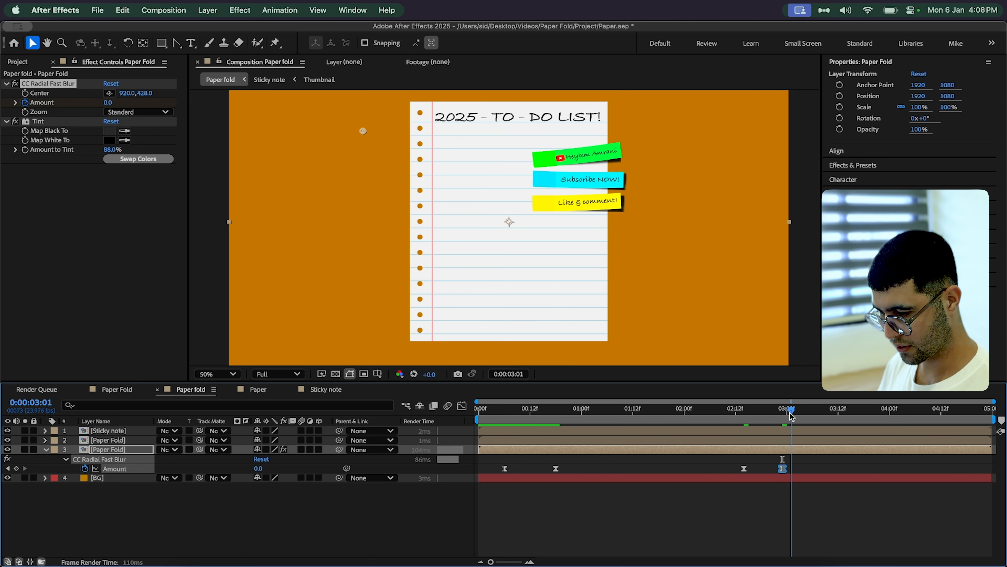
Apply a Drop Shadow effect to the Sticky note layer and set the shadow's opacity to 100%.
left_click(81, 431)
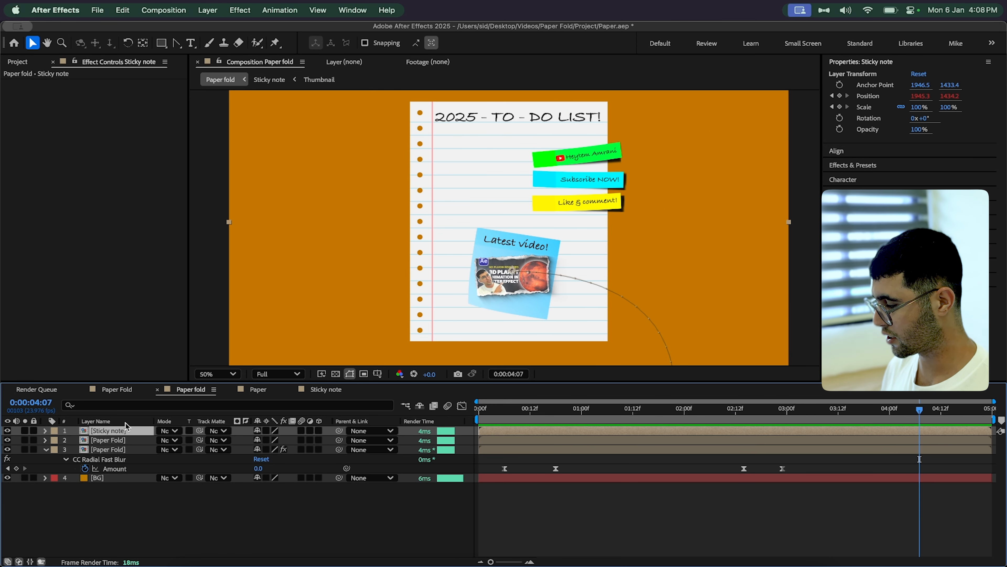
key("ctrl+space")
type("dro")
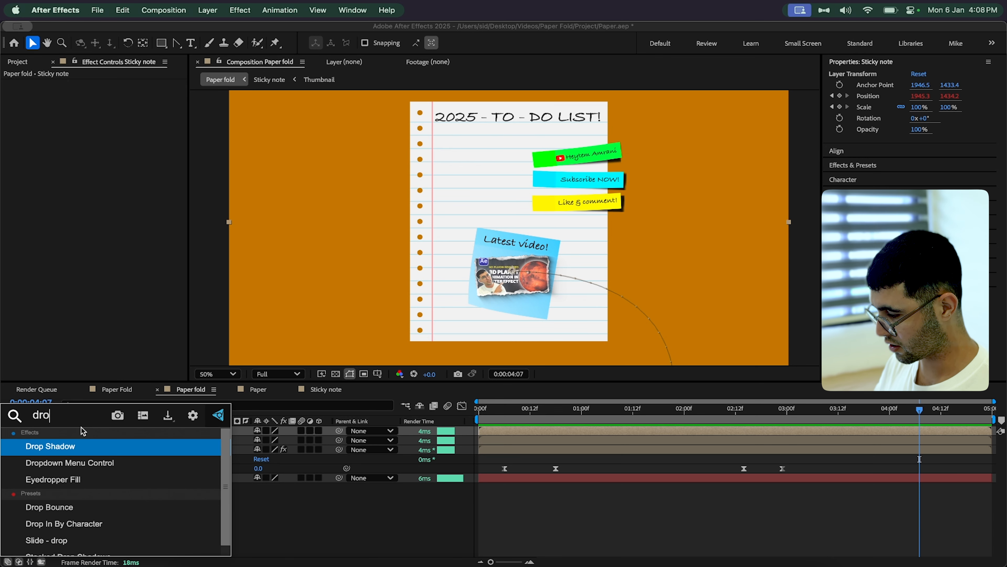
key("Return")
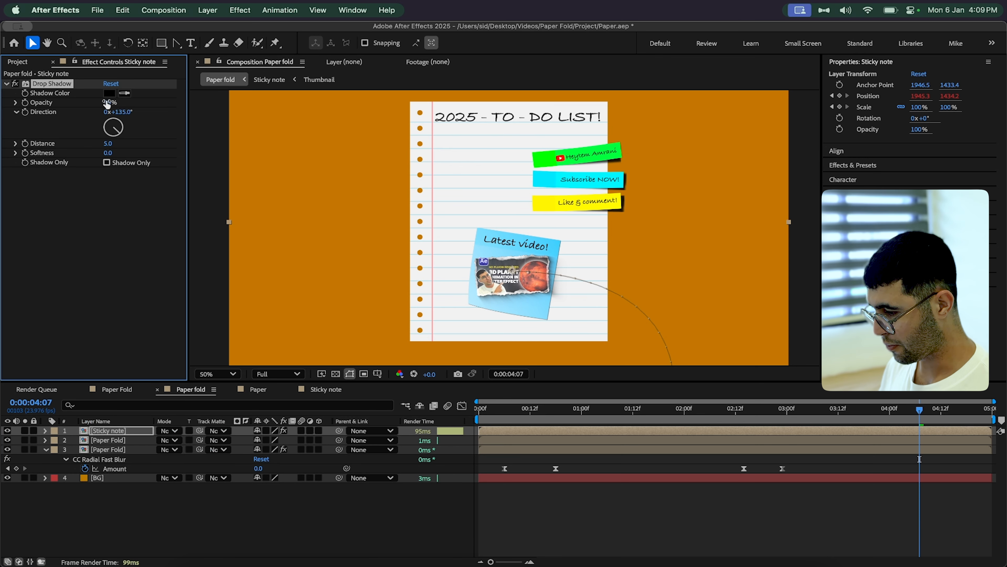
left_click_drag(109, 100, 243, 105)
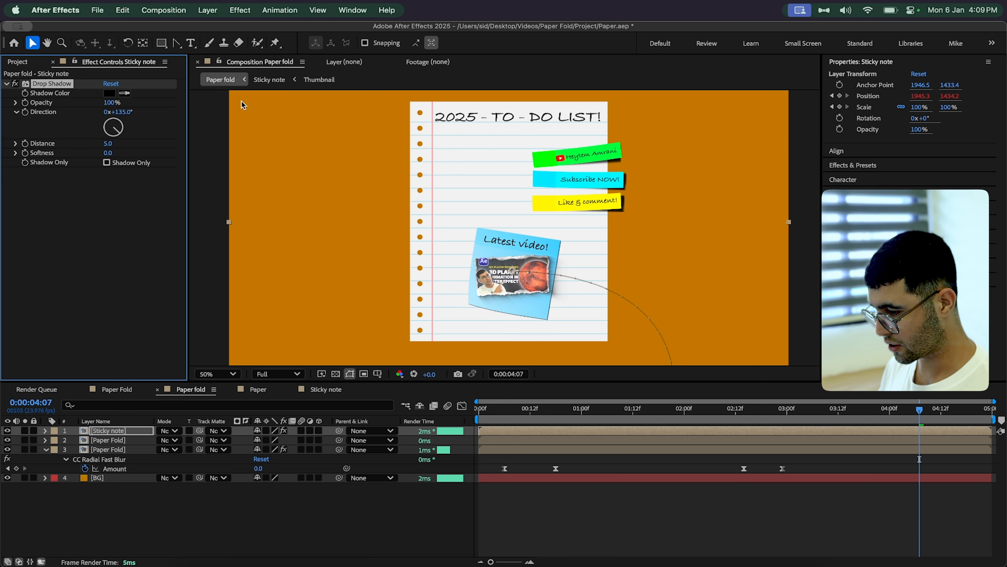
Set the sticky note's drop shadow to distance 28, direction 154° and softness 161.
left_click_drag(108, 143, 123, 142)
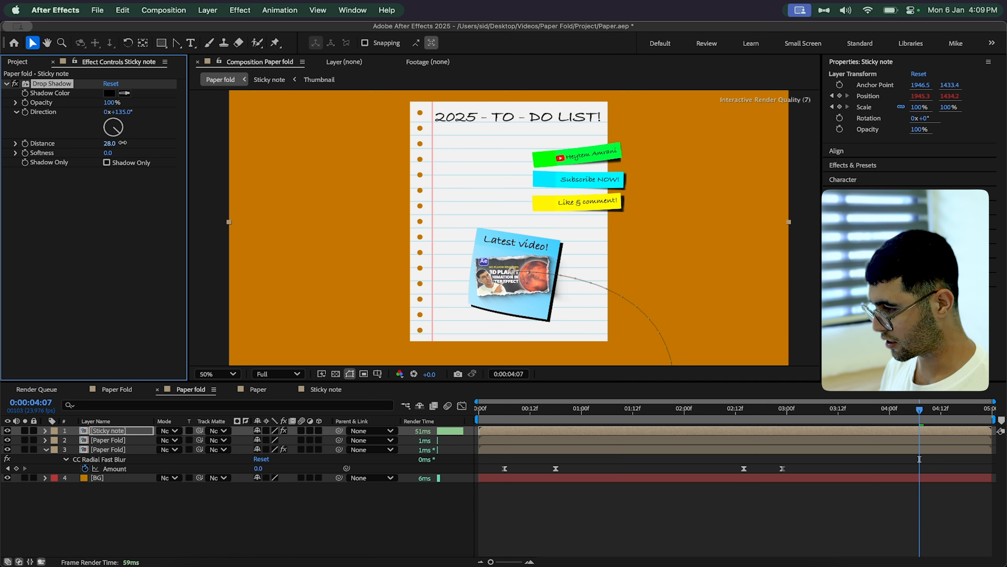
left_click_drag(118, 113, 123, 112)
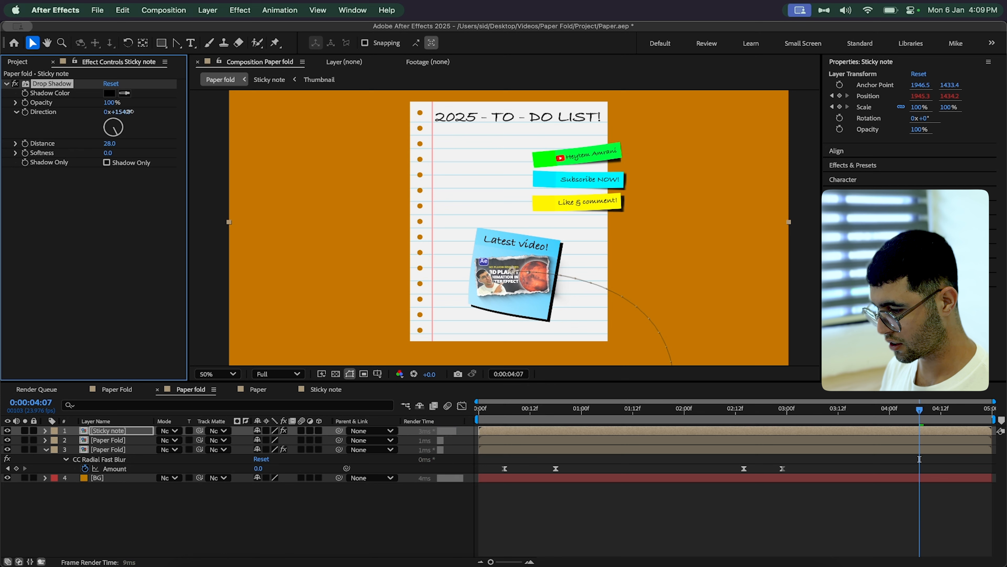
left_click_drag(108, 152, 171, 151)
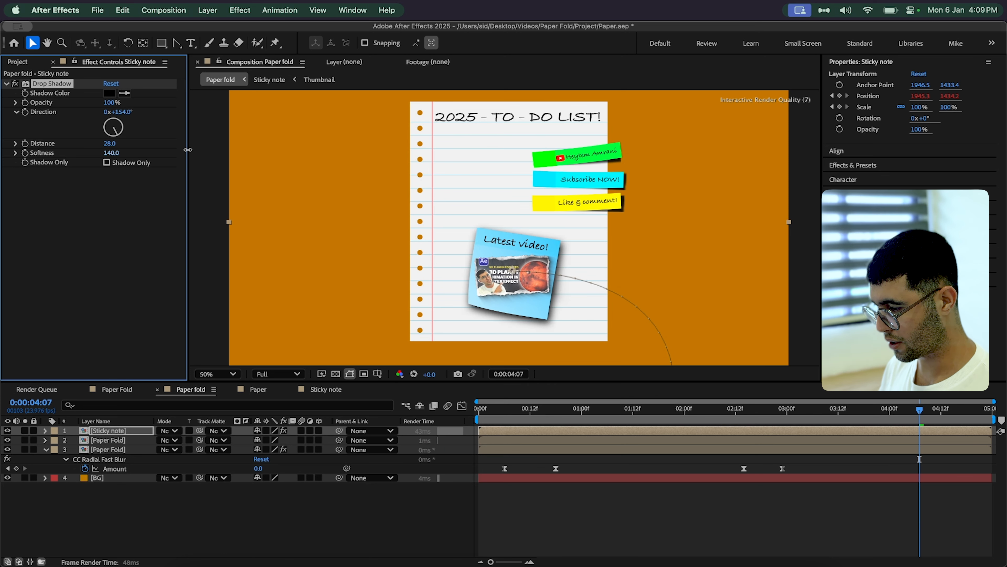
mouse_move(196, 149)
left_mouse_down()
mouse_move(182, 150)
mouse_move(201, 152)
left_mouse_up()
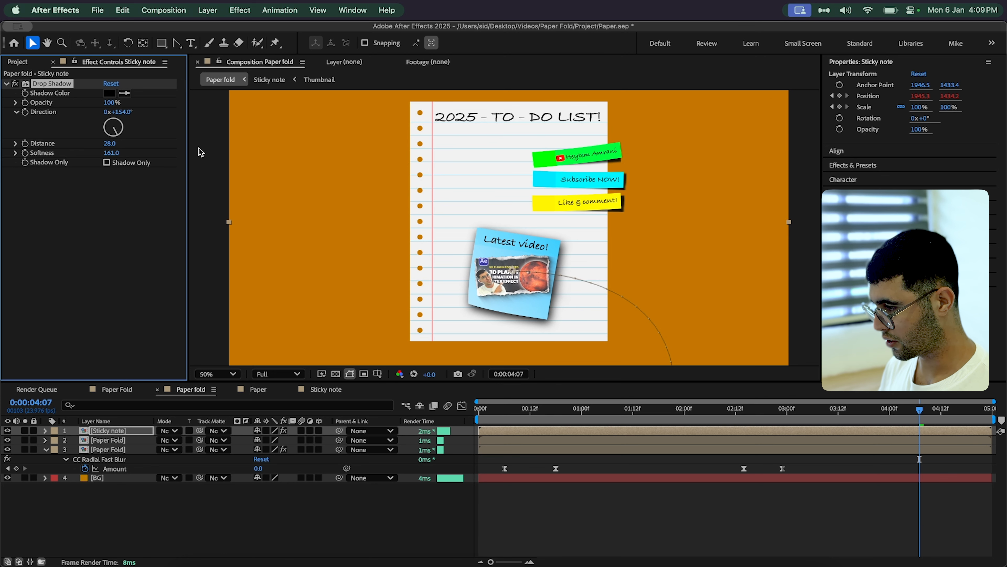
Reduce the sticky note's drop shadow opacity to 85% and preview the whole animation from the first frame.
left_click_drag(108, 102, 89, 103)
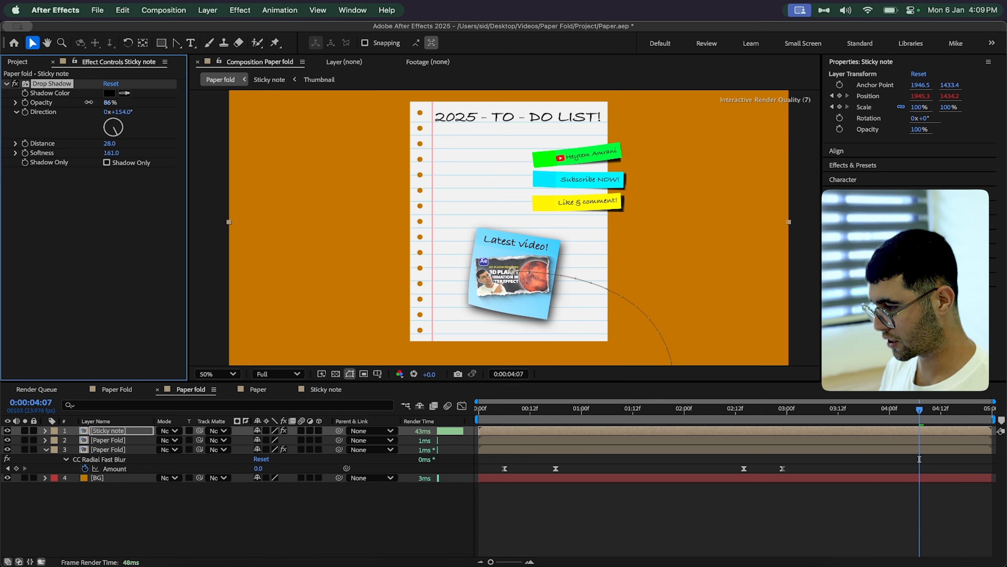
left_click(337, 534)
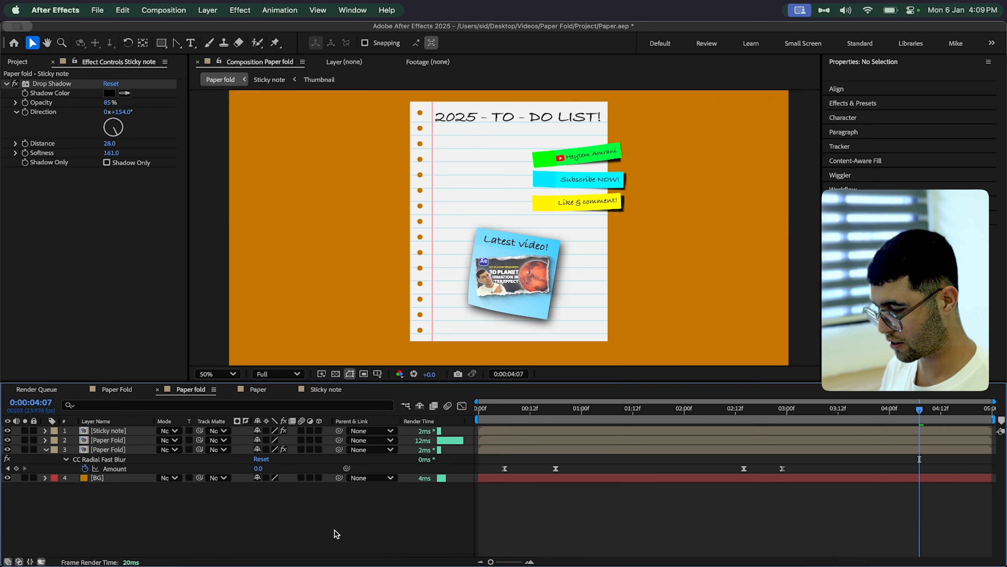
key("Home")
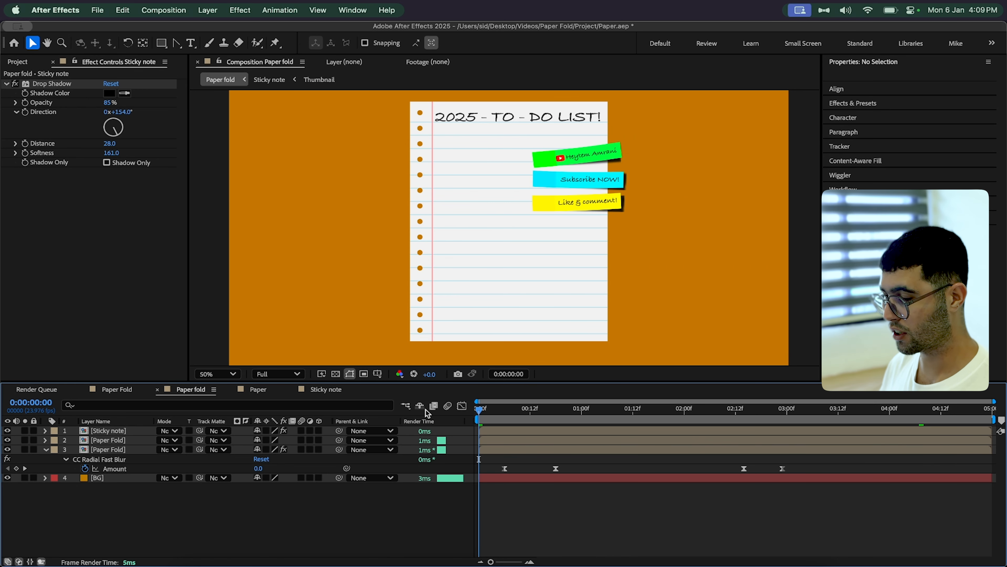
key("space")
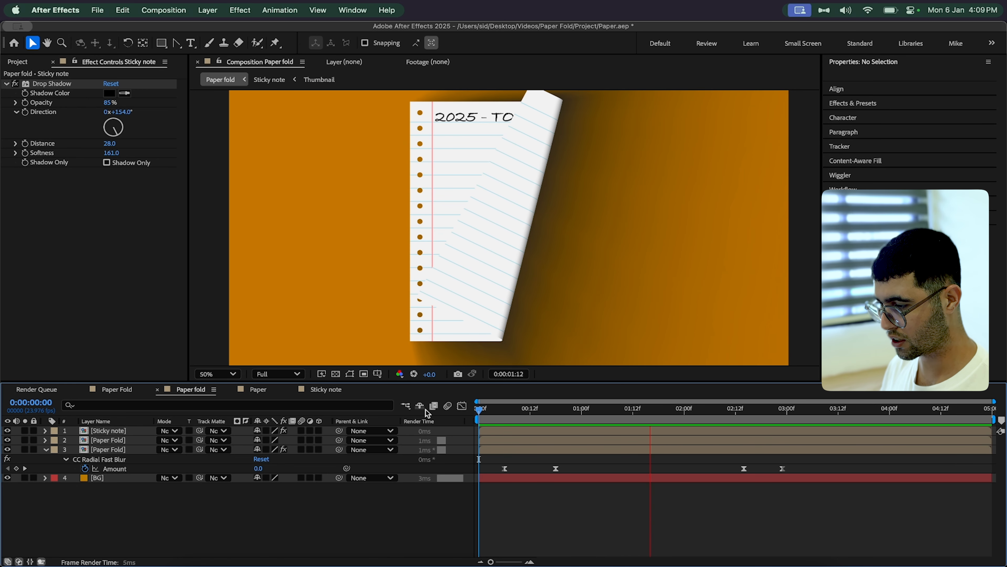